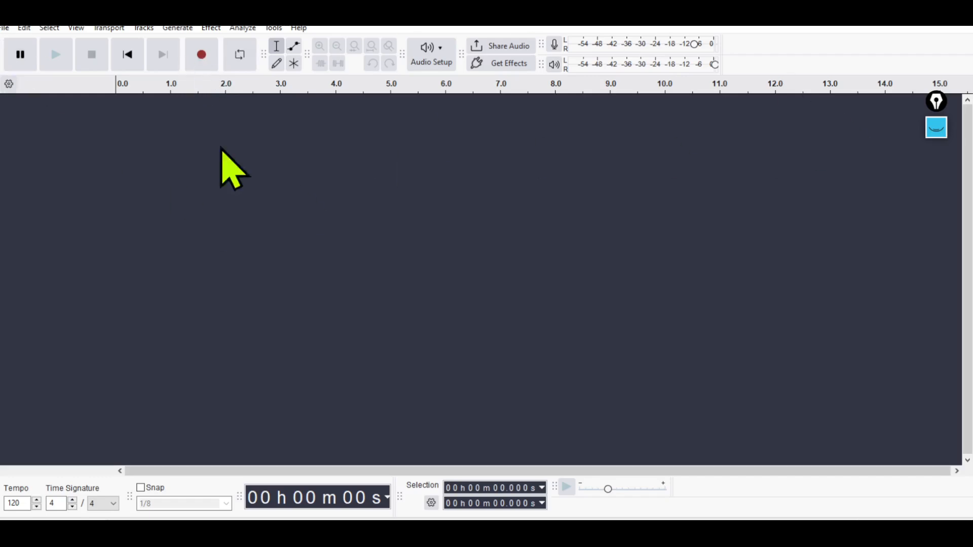
Circle the empty track area with the annotation pen in pink, and clear the drawing.
left_click(937, 130)
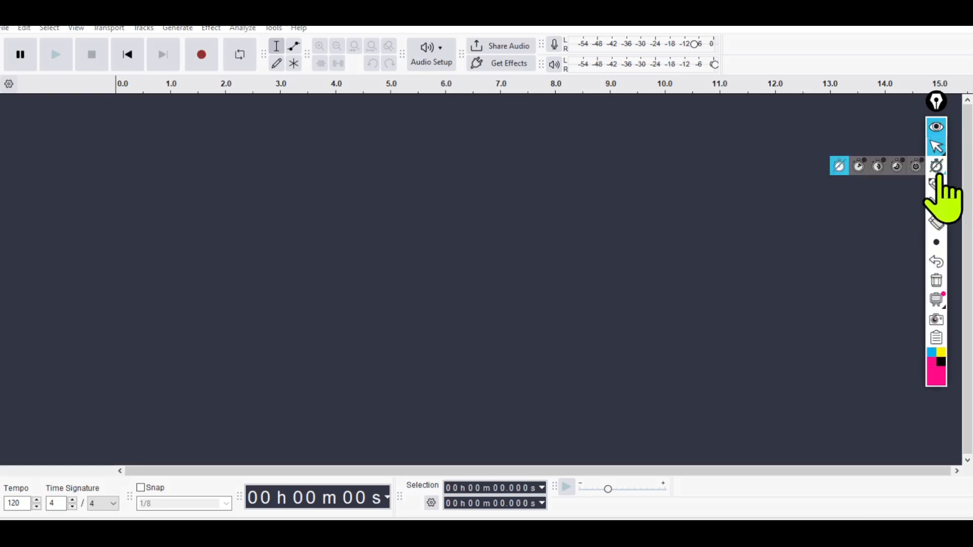
left_click(936, 187)
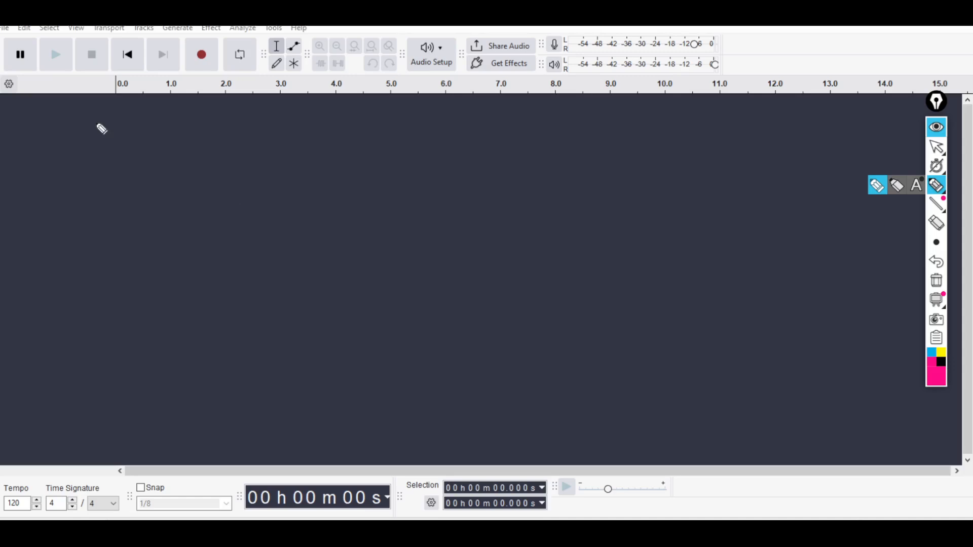
mouse_move(210, 117)
left_mouse_down()
mouse_move(86, 257)
mouse_move(151, 161)
left_mouse_up()
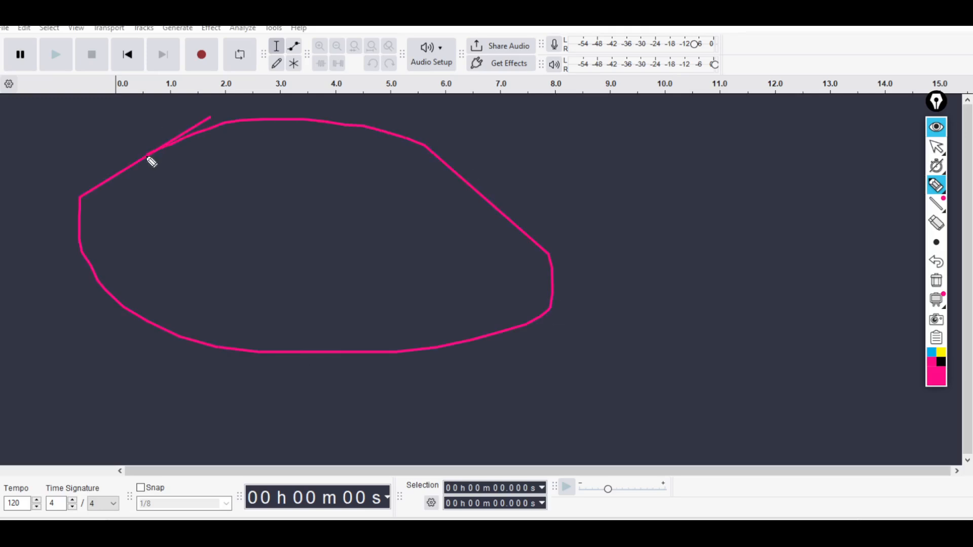
left_click(937, 280)
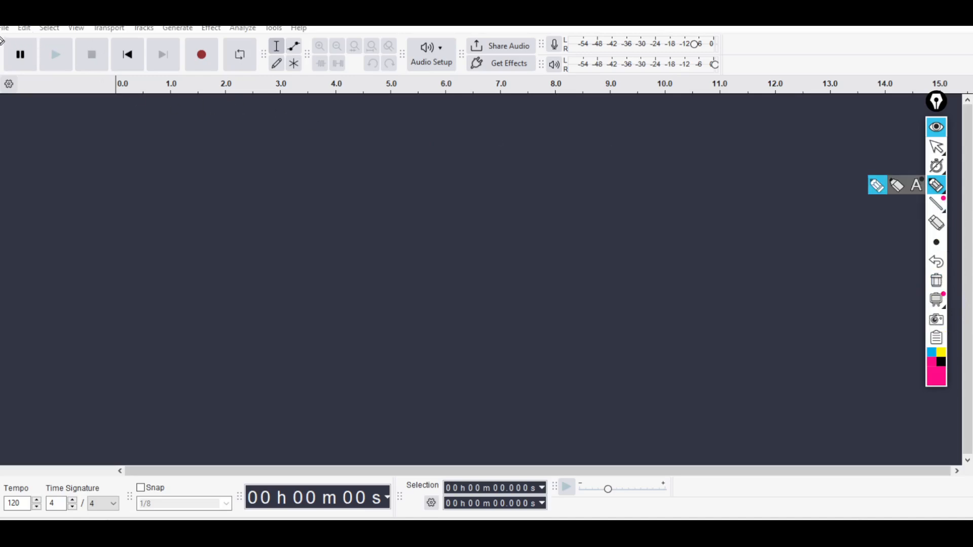
Mark the menu names, the Share Audio and Get Effects area, Audio Setup and the level meters with the annotation pen, and erase all marks.
left_click_drag(2, 34, 332, 28)
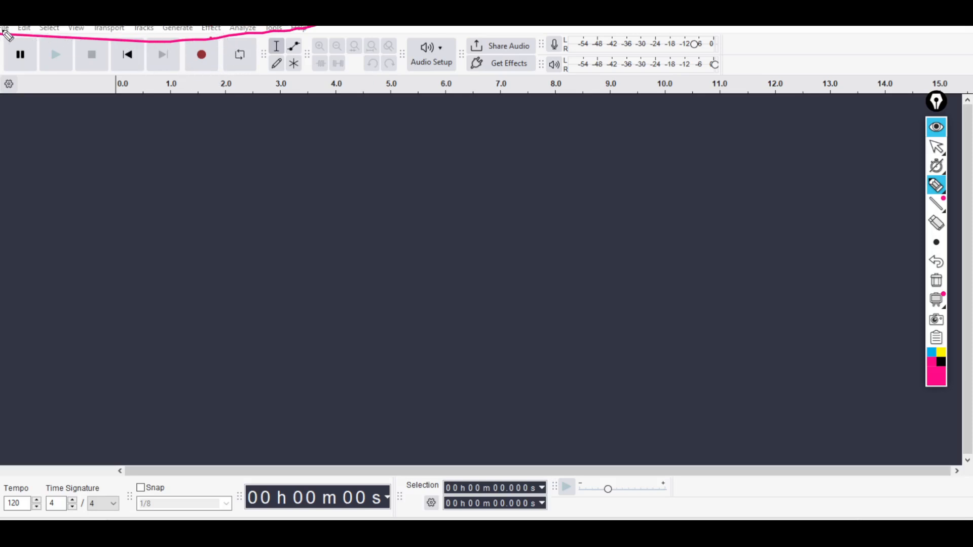
mouse_move(2, 30)
left_mouse_down()
mouse_move(1, 41)
mouse_move(112, 38)
left_mouse_up()
mouse_move(469, 28)
left_mouse_down()
mouse_move(542, 63)
mouse_move(533, 29)
left_mouse_up()
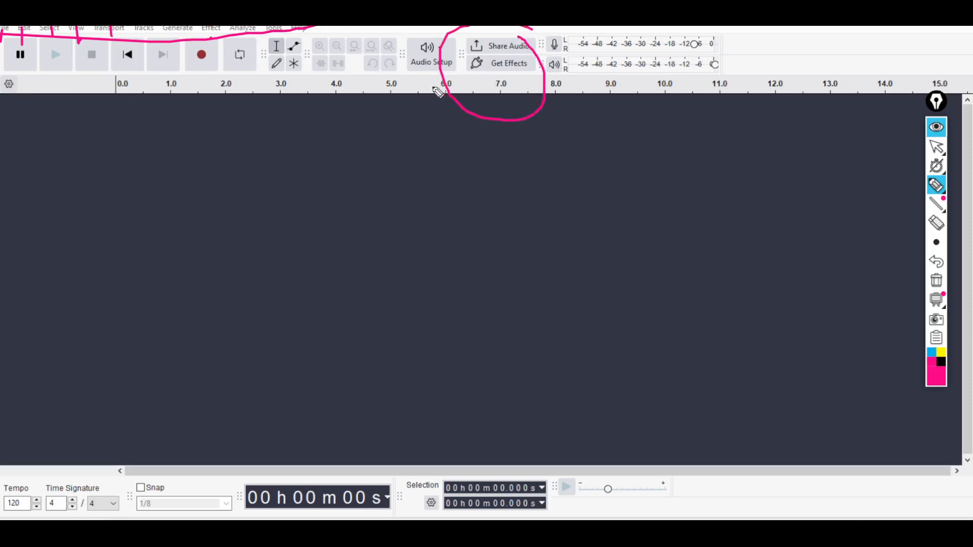
mouse_move(404, 34)
left_mouse_down()
mouse_move(479, 62)
mouse_move(416, 38)
left_mouse_up()
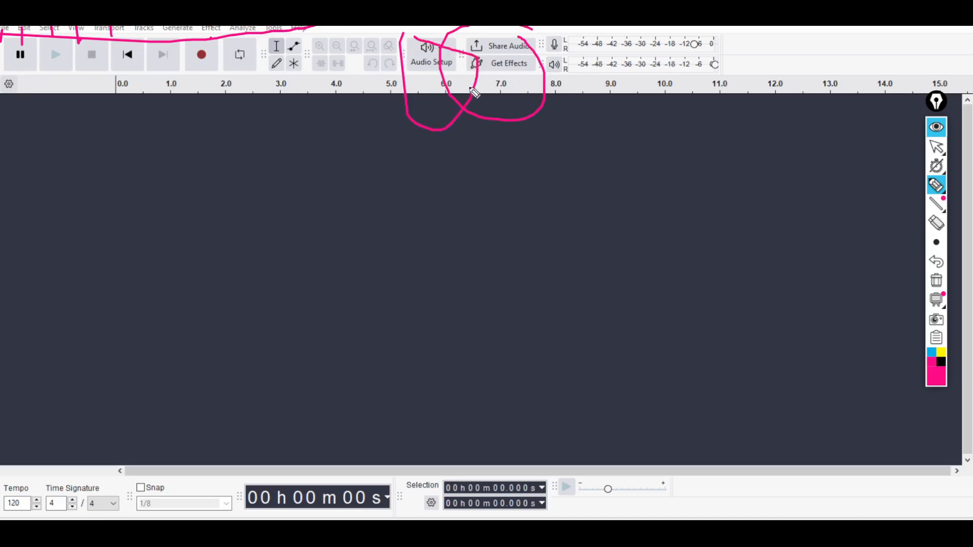
left_click_drag(552, 26, 754, 26)
left_click_drag(583, 29, 594, 27)
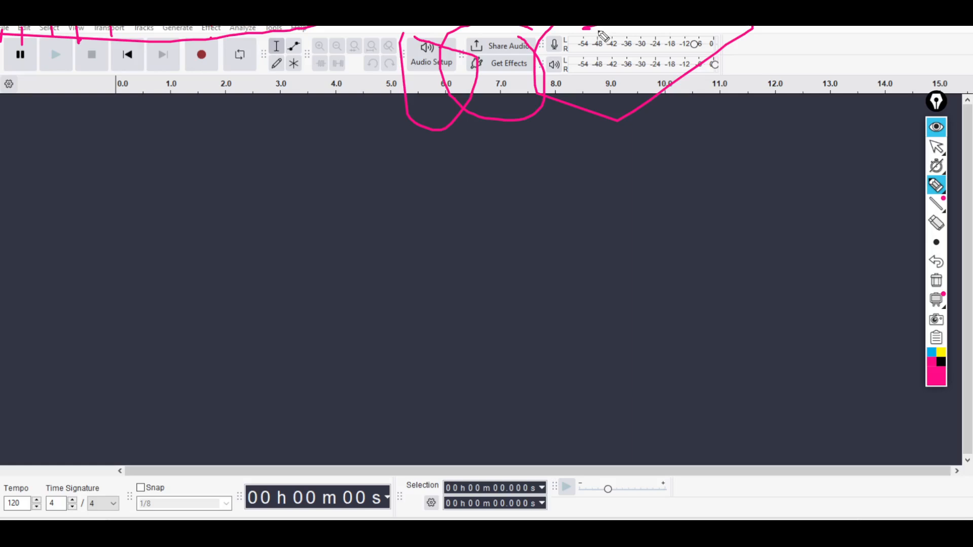
left_click_drag(664, 49, 847, 29)
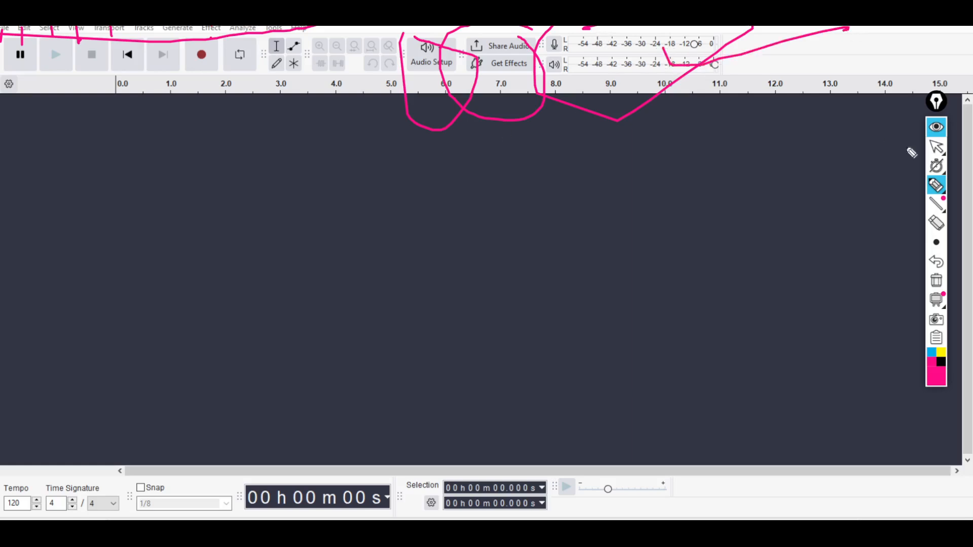
left_click(938, 281)
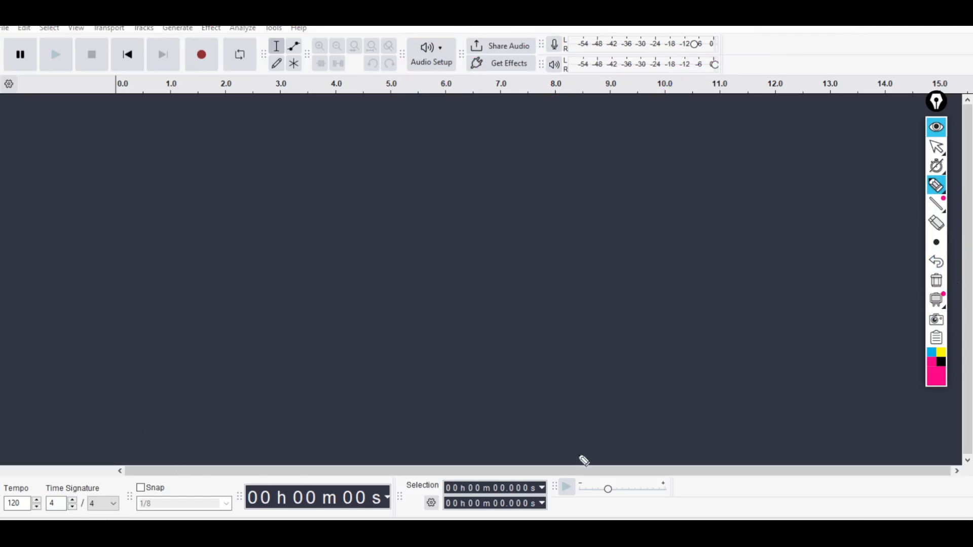
Draw a large loop around the empty workspace, clear it, and return to the normal pointer.
left_click_drag(477, 161, 144, 228)
mouse_move(172, 263)
left_mouse_down()
mouse_move(519, 184)
mouse_move(59, 220)
left_mouse_up()
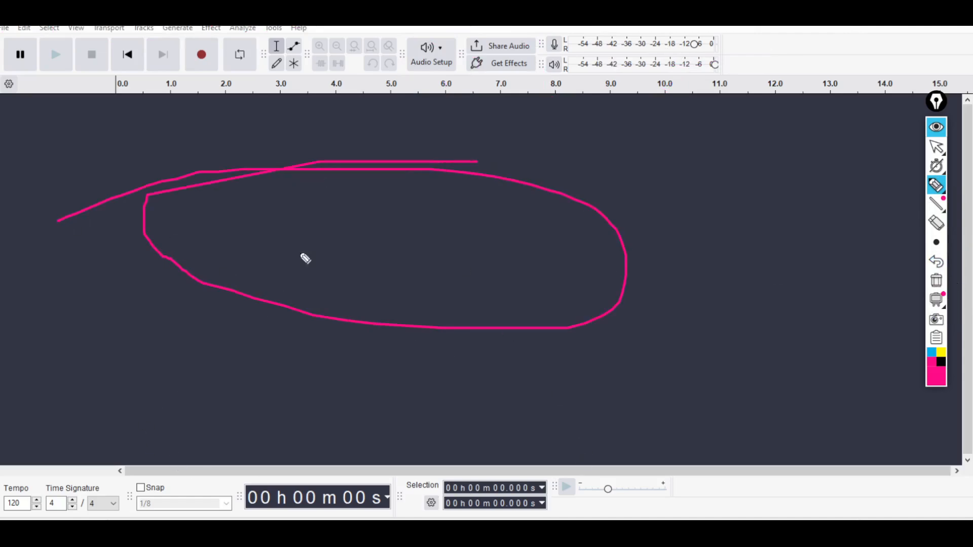
left_click(936, 280)
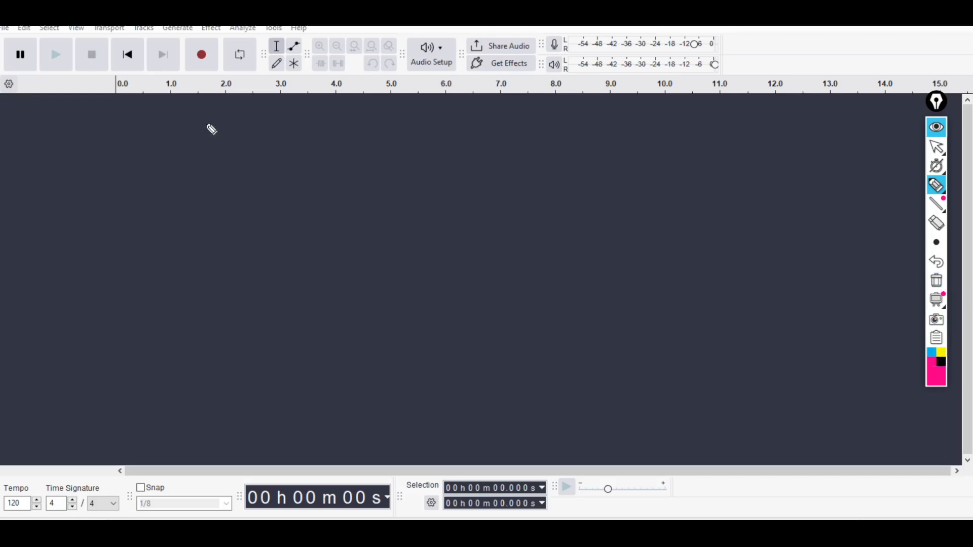
left_click(937, 146)
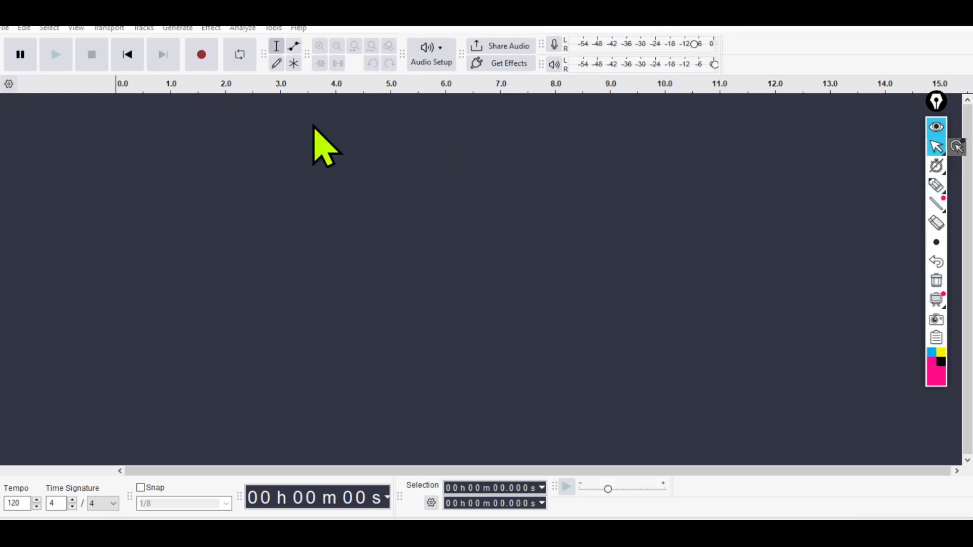
Choose the first Microphone (Cirrus Logic Superior High Definition Audio) entry as the recording device in the audio setup.
left_click(435, 59)
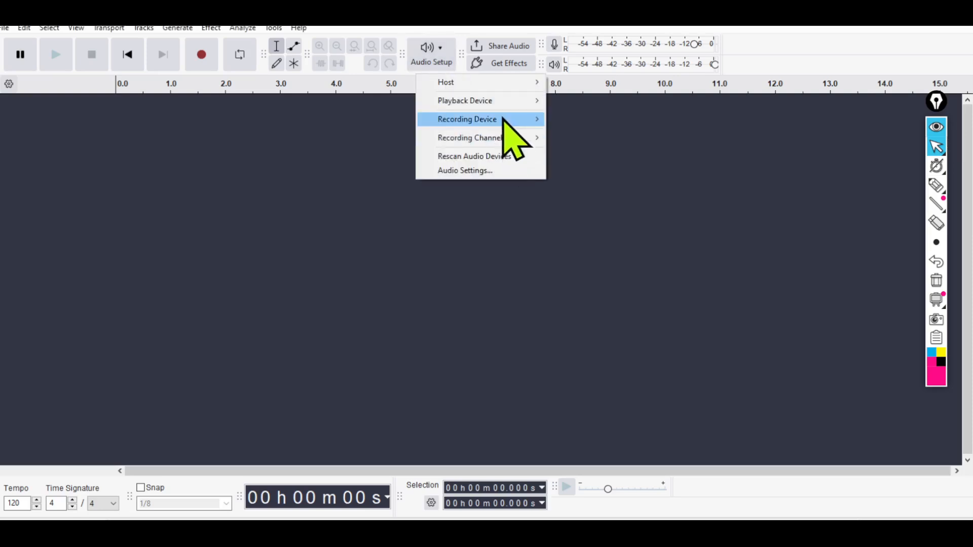
mouse_move(504, 118)
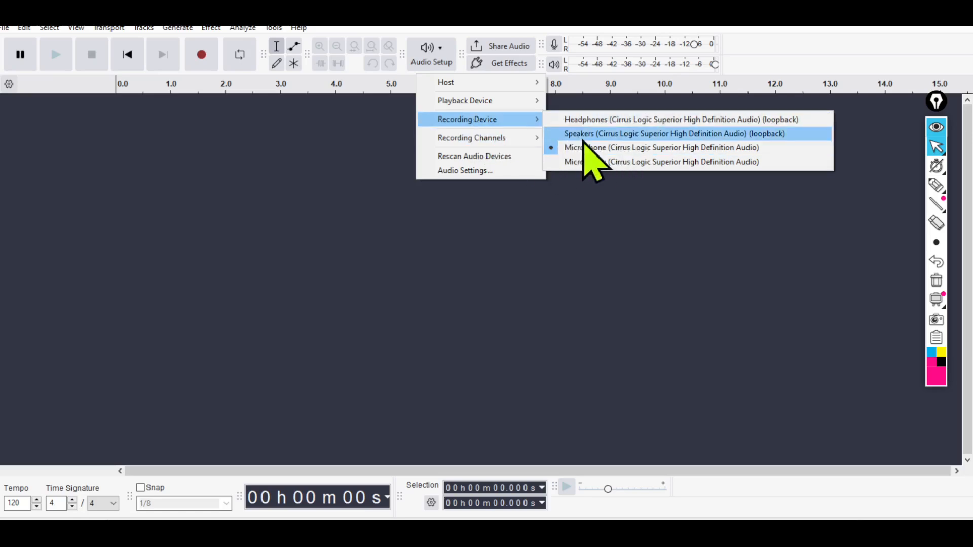
left_click(643, 155)
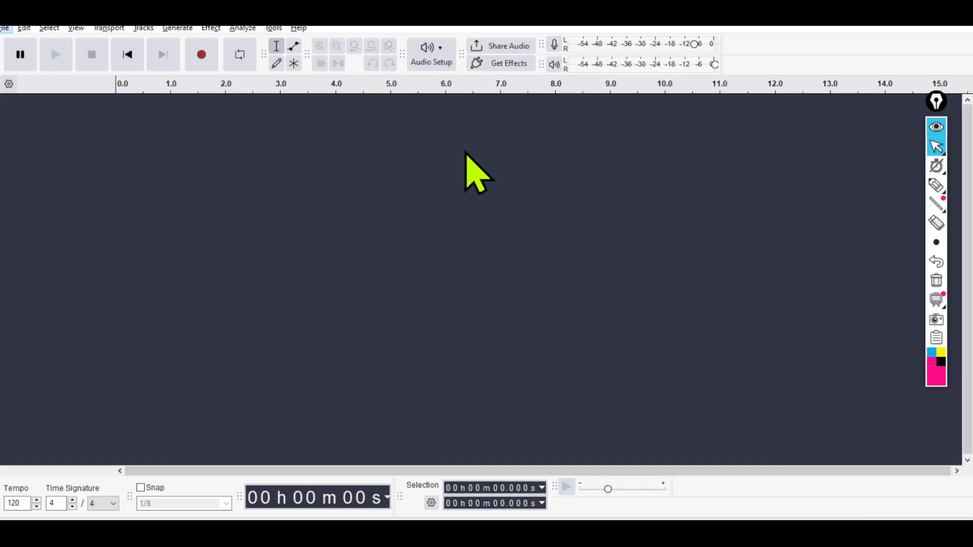
mouse_move(936, 187)
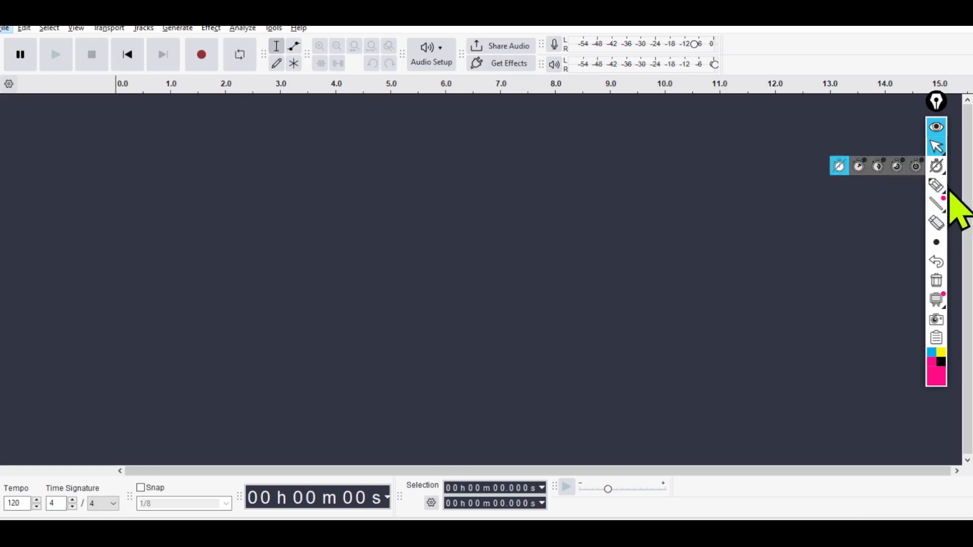
left_click(441, 58)
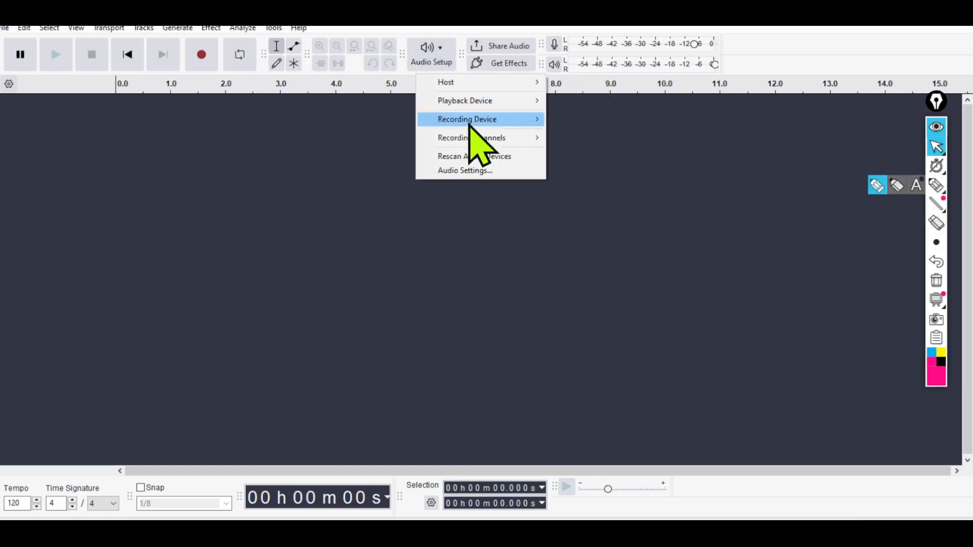
mouse_move(494, 138)
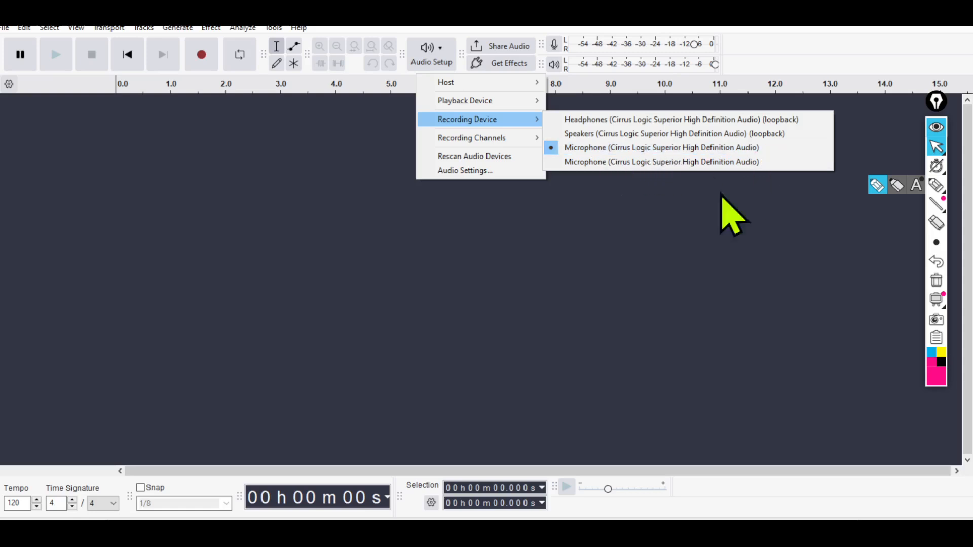
left_click(594, 148)
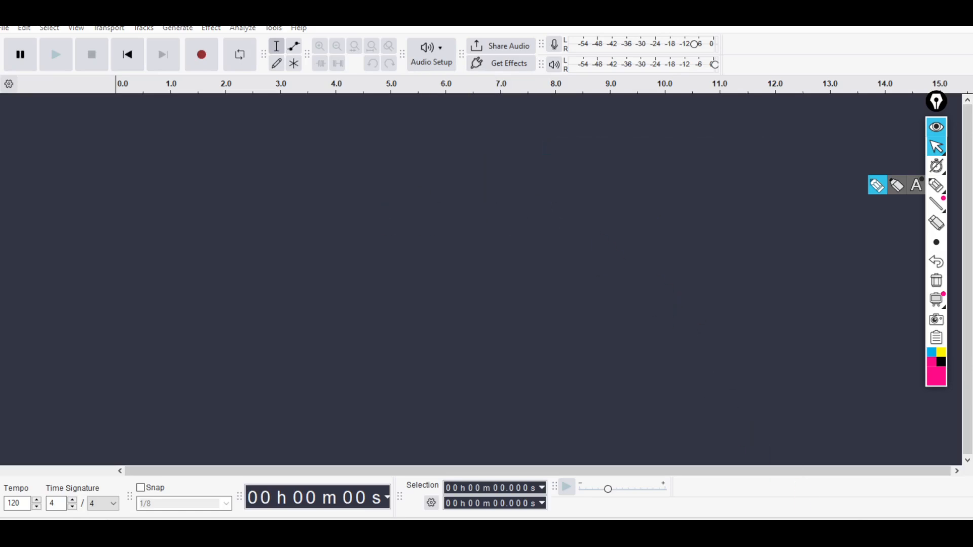
Switch the system playback device to Headphones (Cirrus Logic Superior High Definition Audio).
left_click(857, 540)
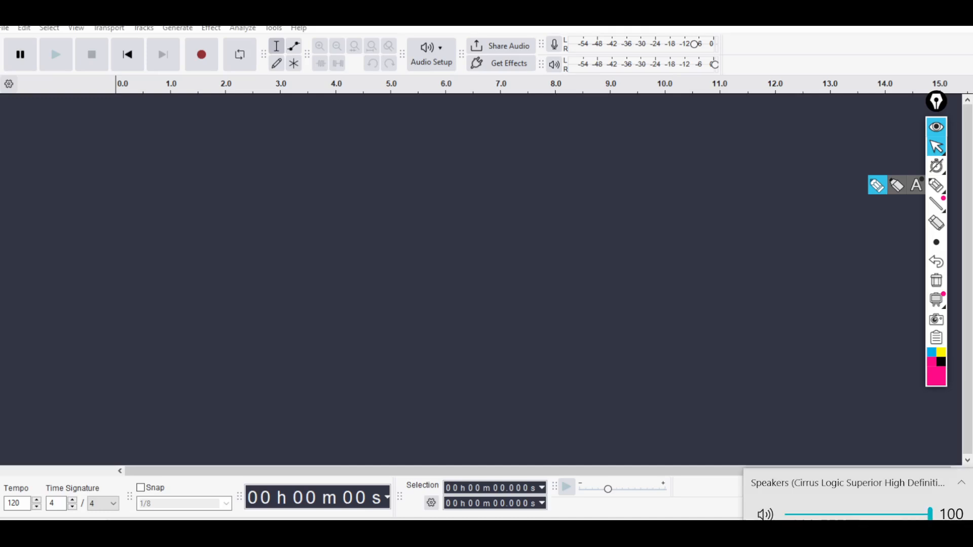
left_click(830, 483)
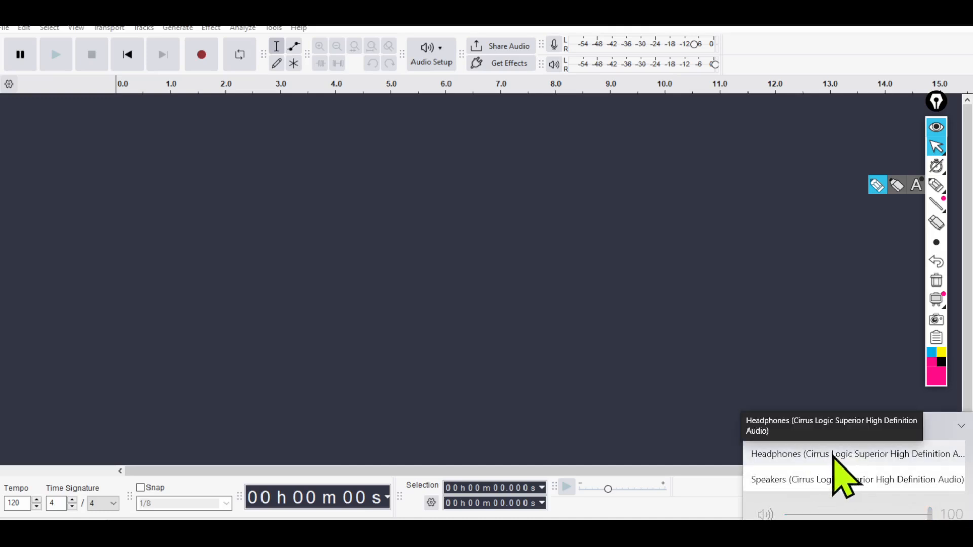
left_click(833, 456)
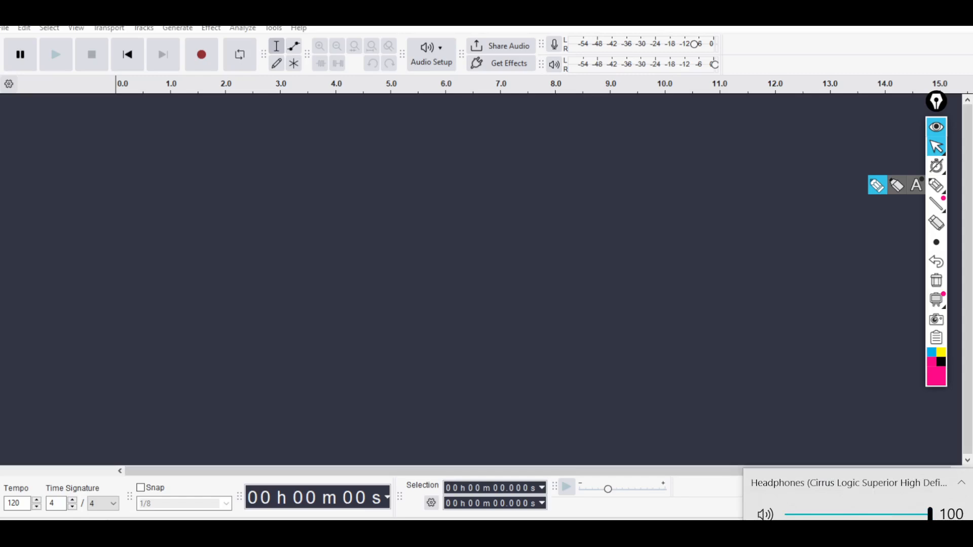
left_click(839, 532)
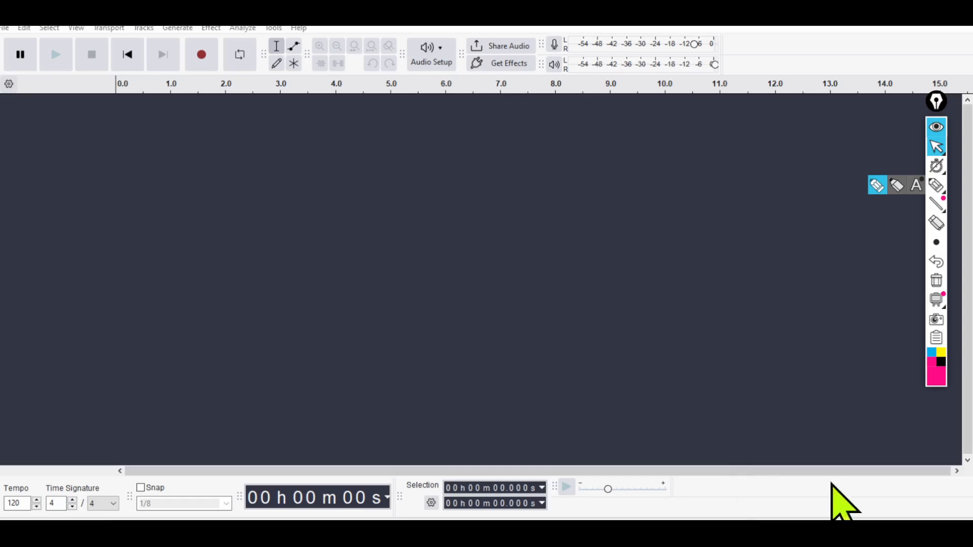
Set the system playback device back to Speakers (Cirrus Logic Superior High Definition Audio) and close the volume flyout.
left_click(839, 533)
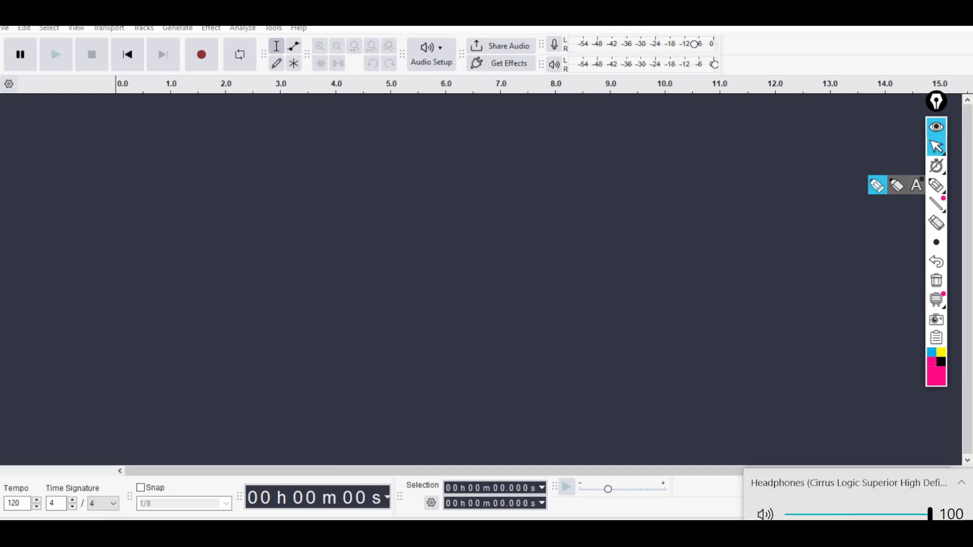
left_click(819, 482)
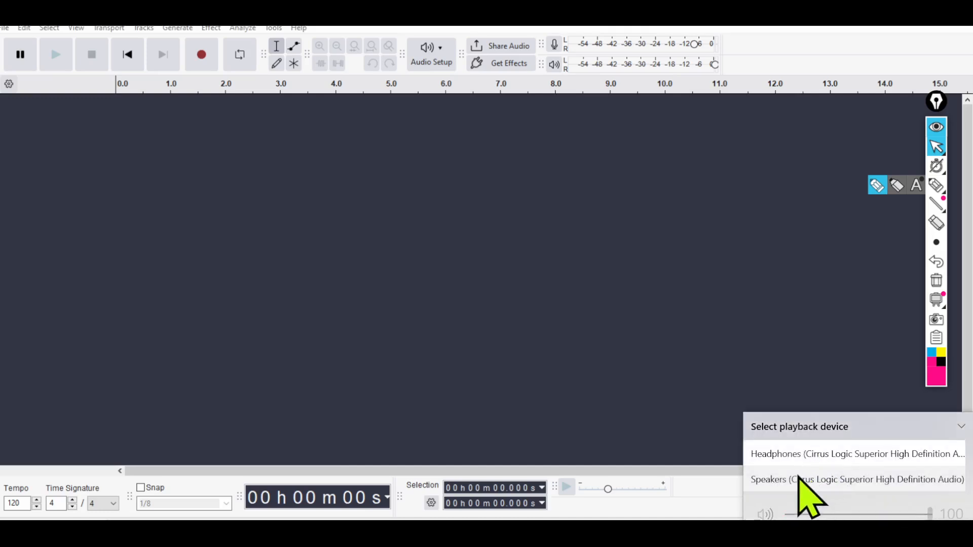
left_click(800, 480)
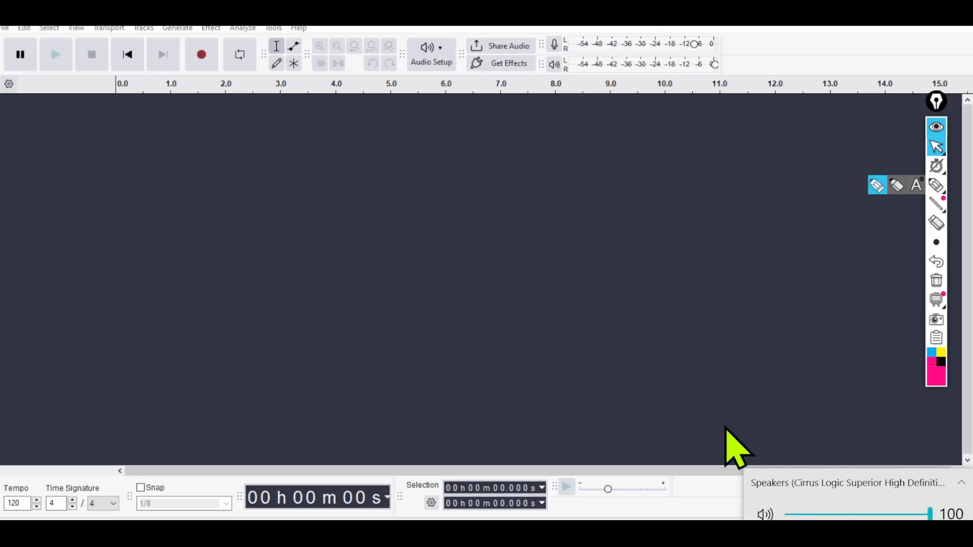
left_click(292, 321)
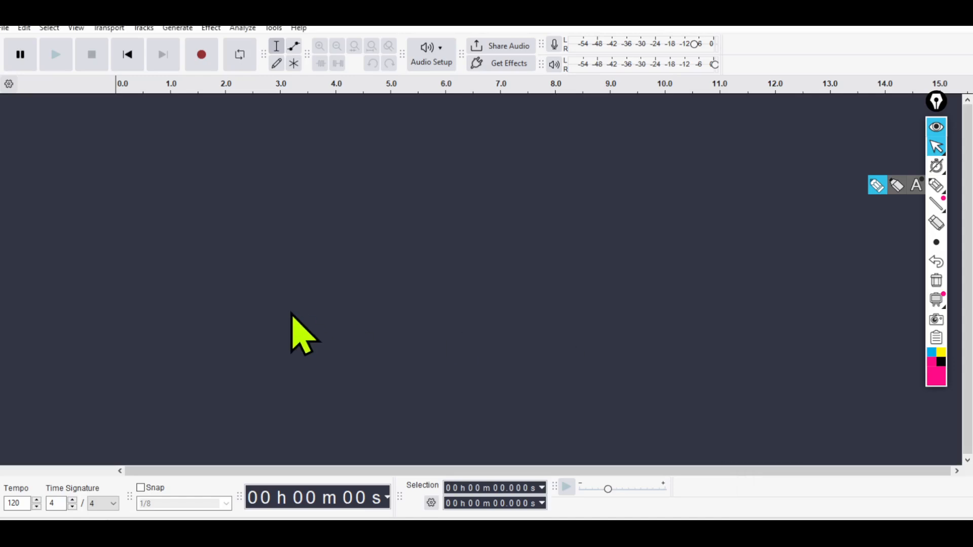
Record about 20 seconds of voice on a new track and place the cursor in the pause at about 11.5 s.
left_click(201, 57)
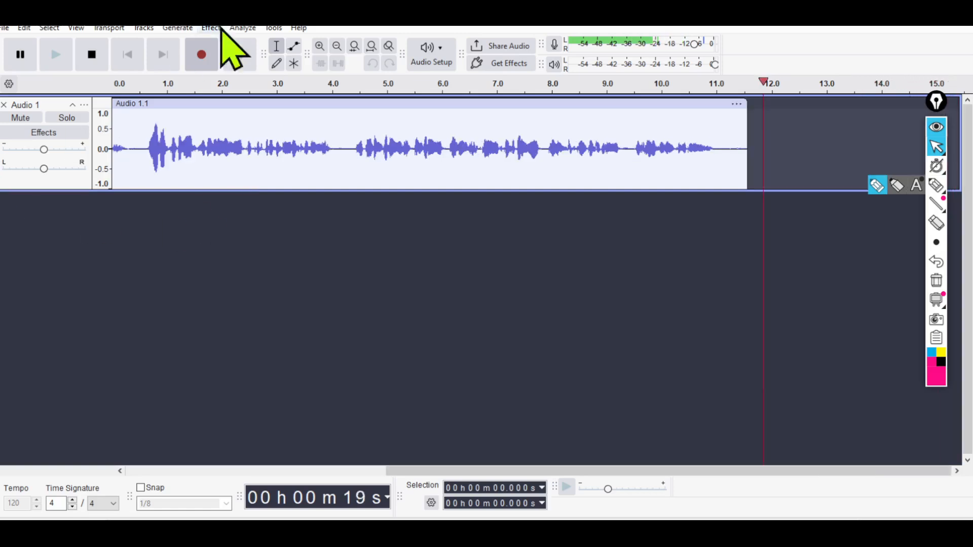
left_click(92, 54)
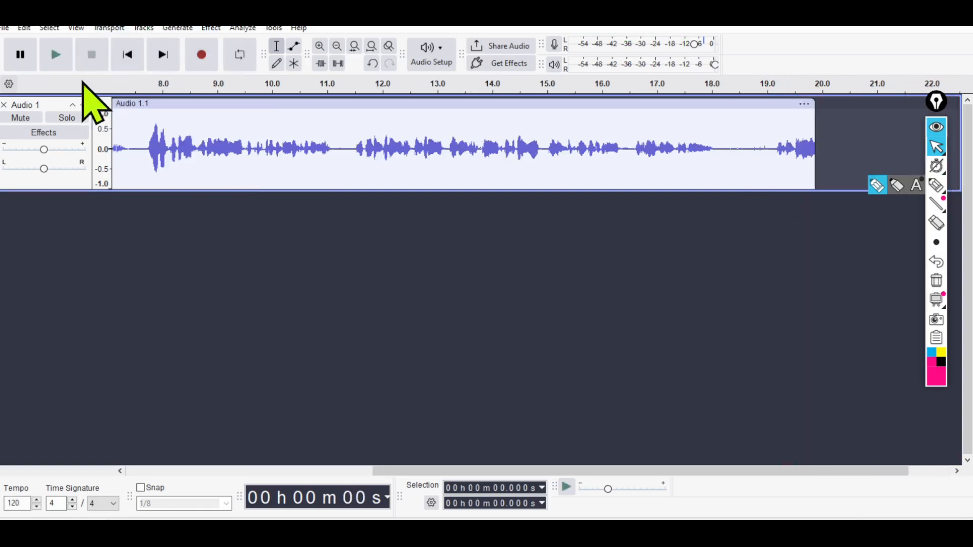
left_click(356, 160)
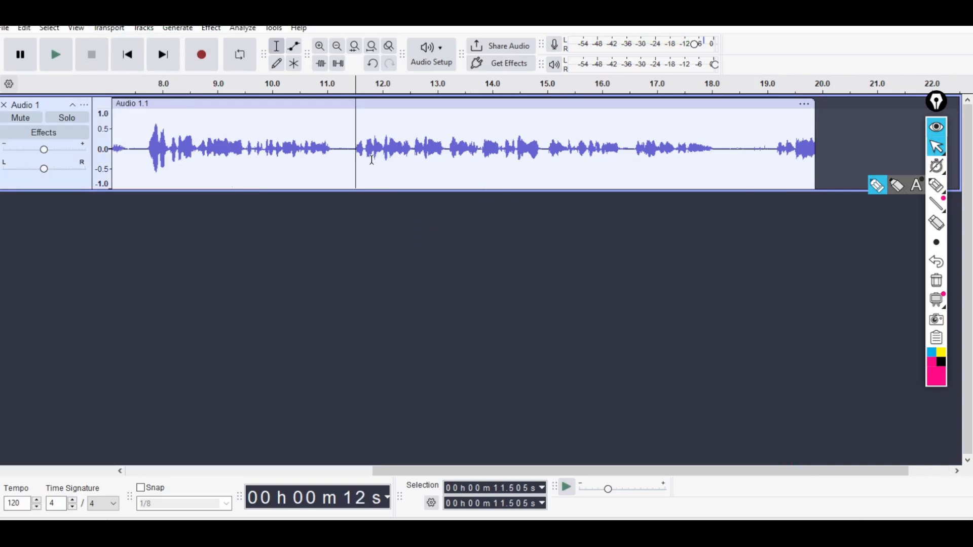
left_click(350, 130)
left_click(355, 128)
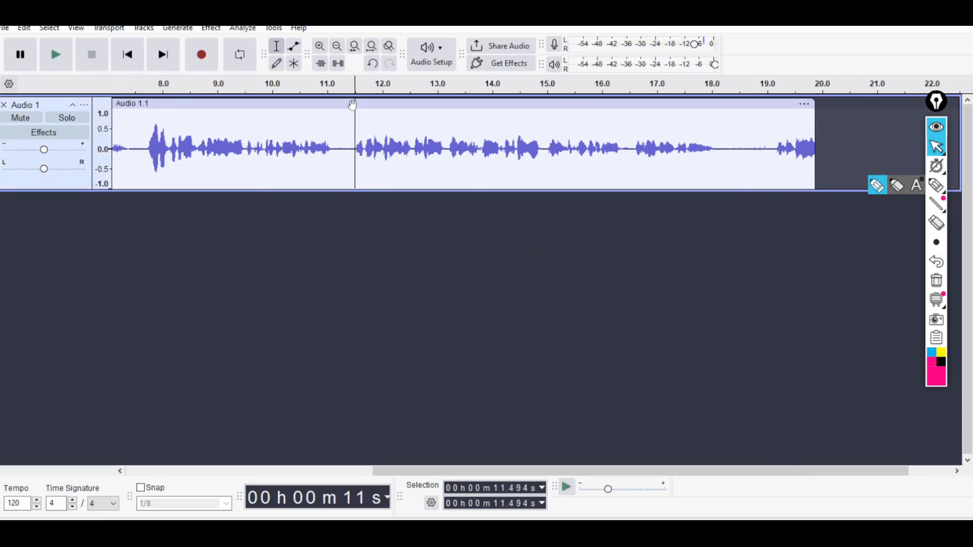
Circle the pause around 11.5 s in the recorded waveform with the annotation pen, and erase the mark.
left_click(936, 188)
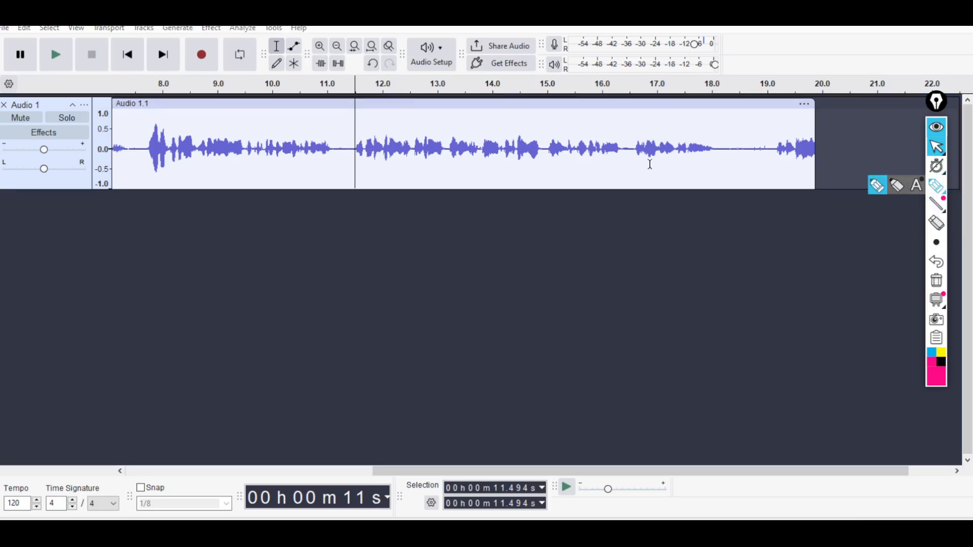
mouse_move(378, 111)
left_mouse_down()
mouse_move(372, 188)
mouse_move(343, 120)
left_mouse_up()
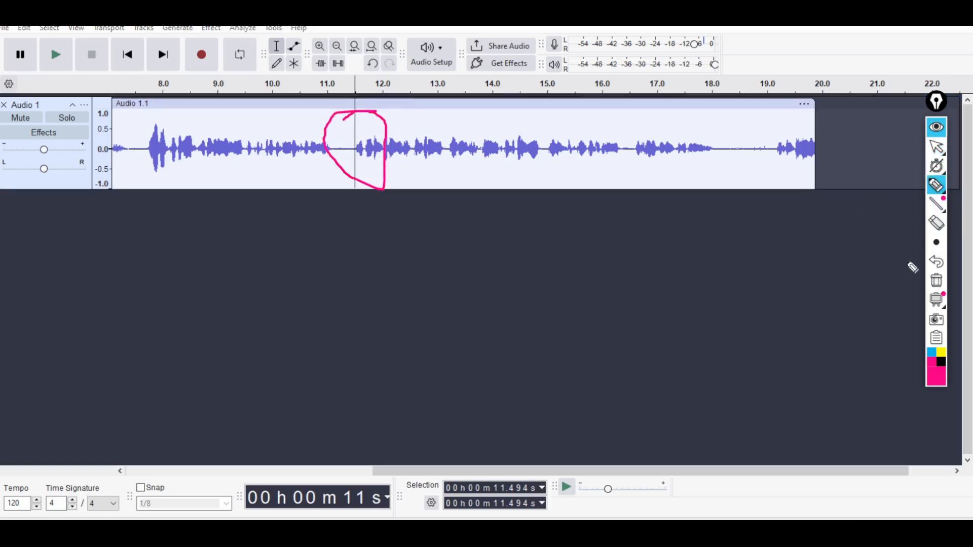
left_click(936, 282)
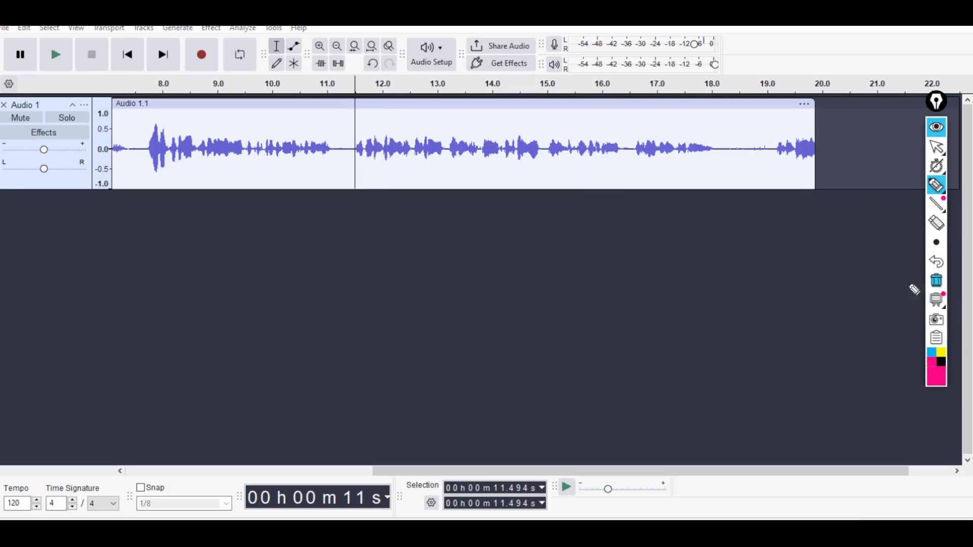
Switch from the annotation pen to the pointer, play the recording from about 11.5 s, and pause it at about 16 s.
left_click(936, 147)
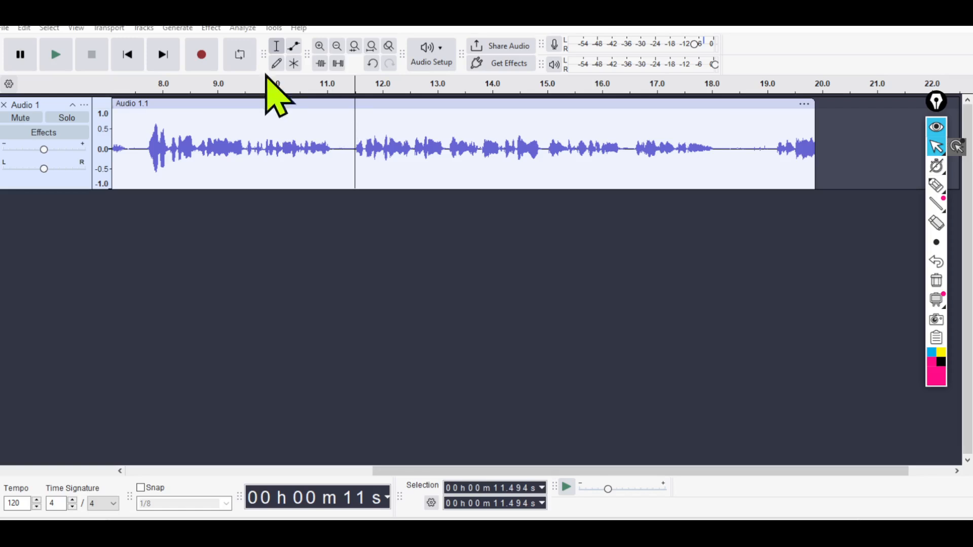
left_click(54, 57)
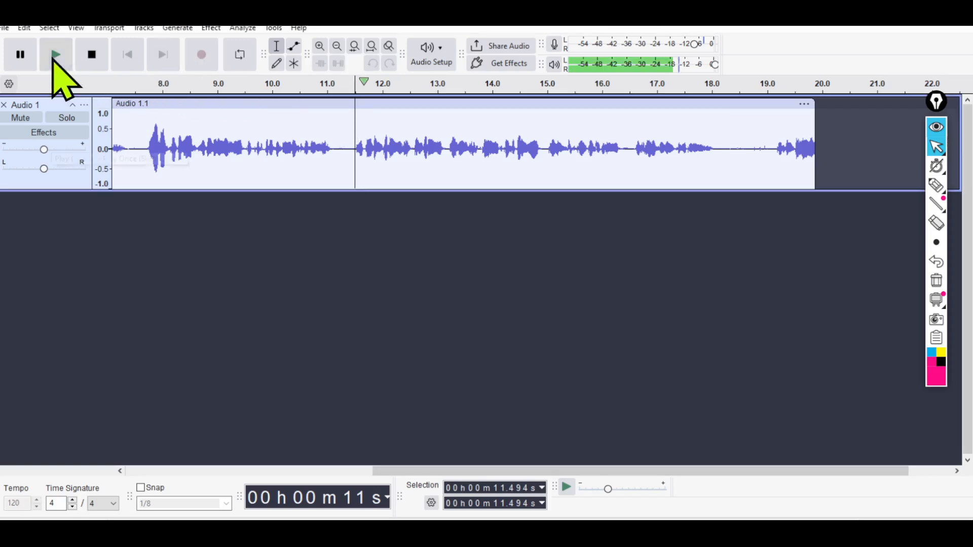
left_click(20, 57)
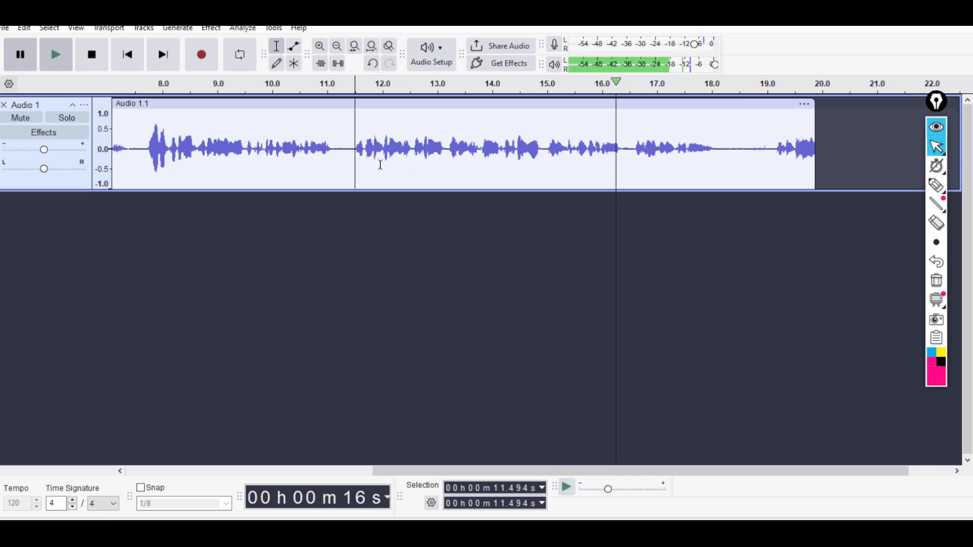
Select the audio from the start to about 11.4 s, circle it with the annotation pen, and erase the mark.
left_click_drag(352, 151, 65, 172)
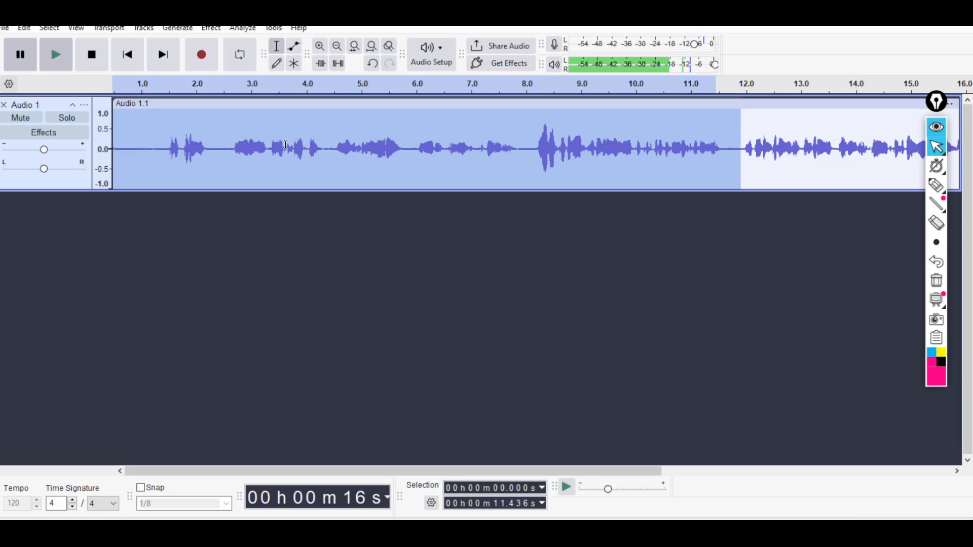
left_click(936, 186)
mouse_move(693, 121)
left_mouse_down()
mouse_move(163, 152)
mouse_move(285, 134)
left_mouse_up()
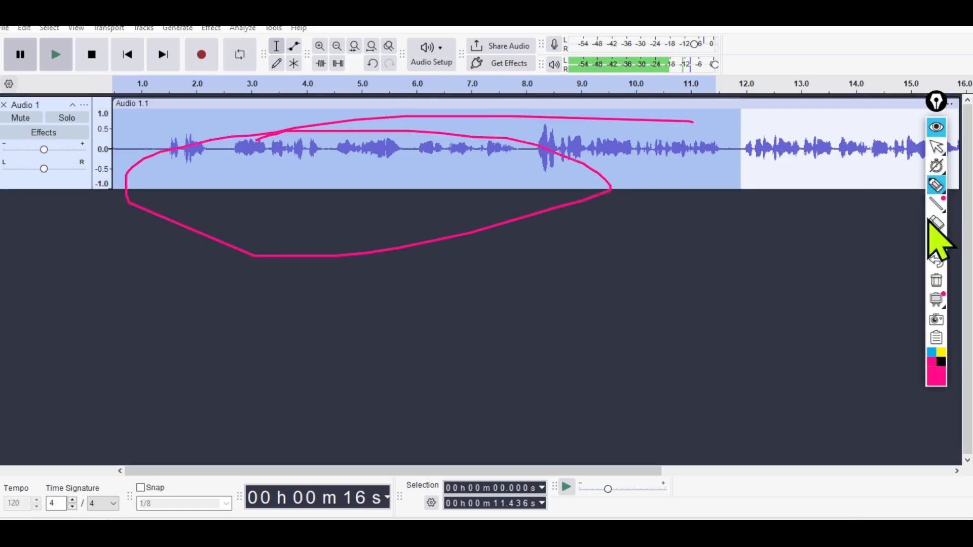
left_click(936, 281)
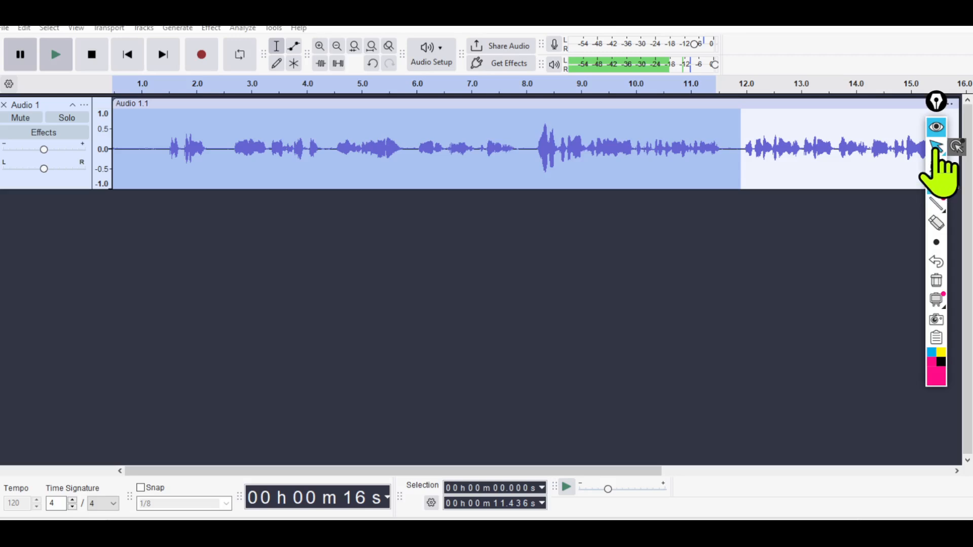
left_click(937, 147)
Cut the selected opening section of the recording and undo the cut.
right_click(504, 165)
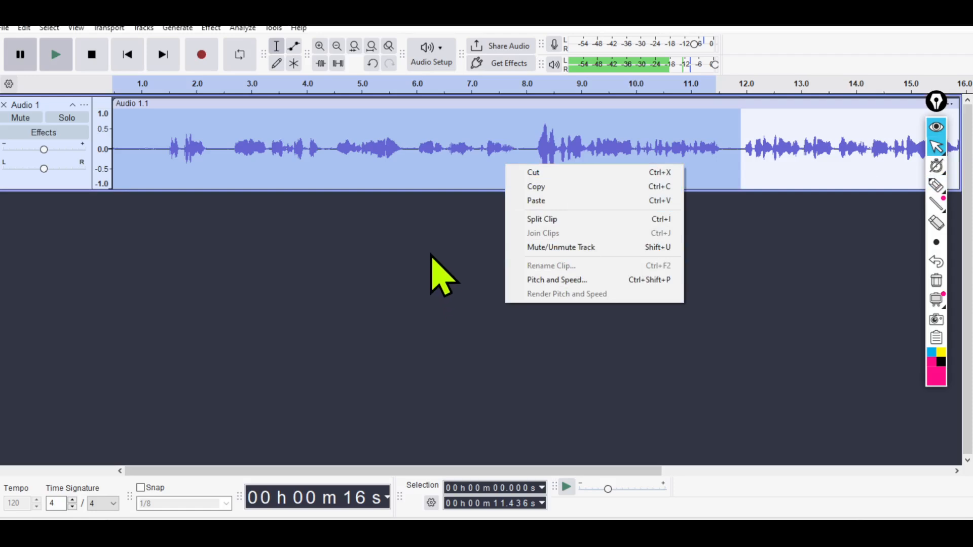
left_click(567, 173)
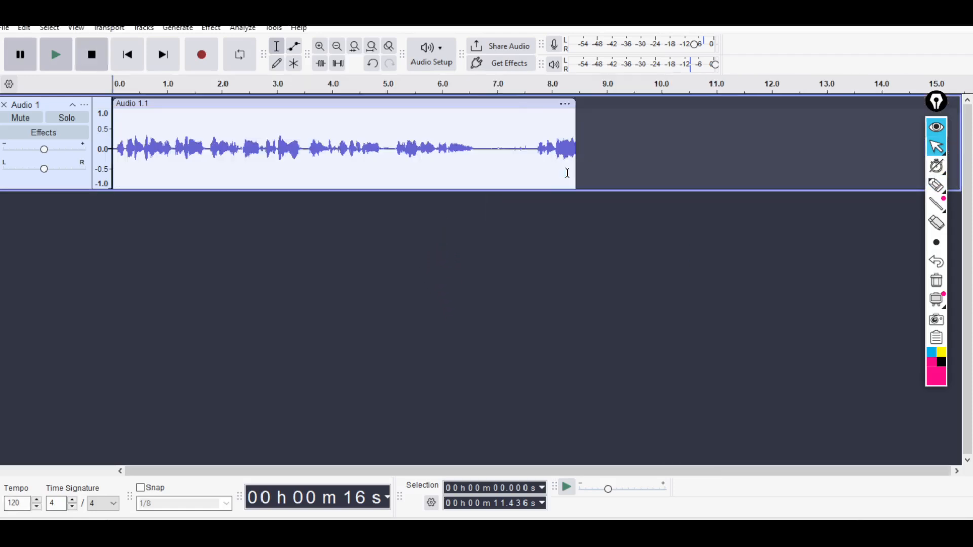
key("ctrl+z")
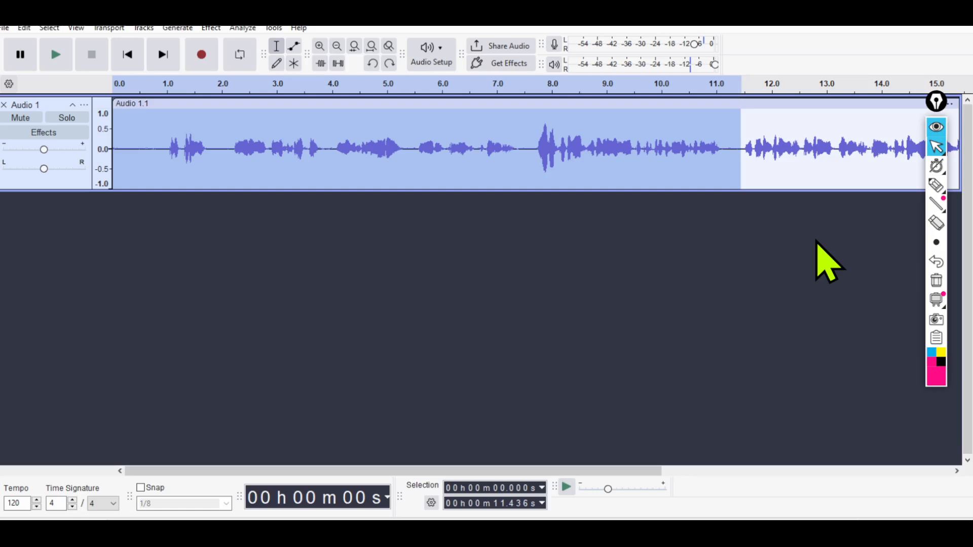
Delete the selected first 11.4 s of the recording and nudge the remaining clip slightly earlier on the track.
key("Delete")
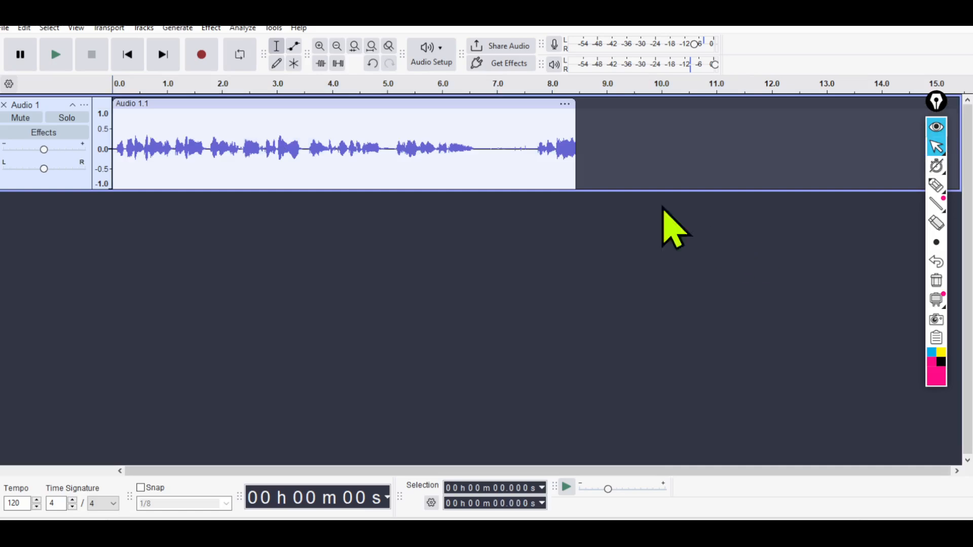
mouse_move(226, 102)
left_mouse_down()
mouse_move(513, 102)
mouse_move(212, 97)
mouse_move(224, 96)
left_mouse_up()
left_click(223, 98)
Select the end of the clip from about 6.5 s to past its end at about 8.5 s and delete it.
left_click(478, 118)
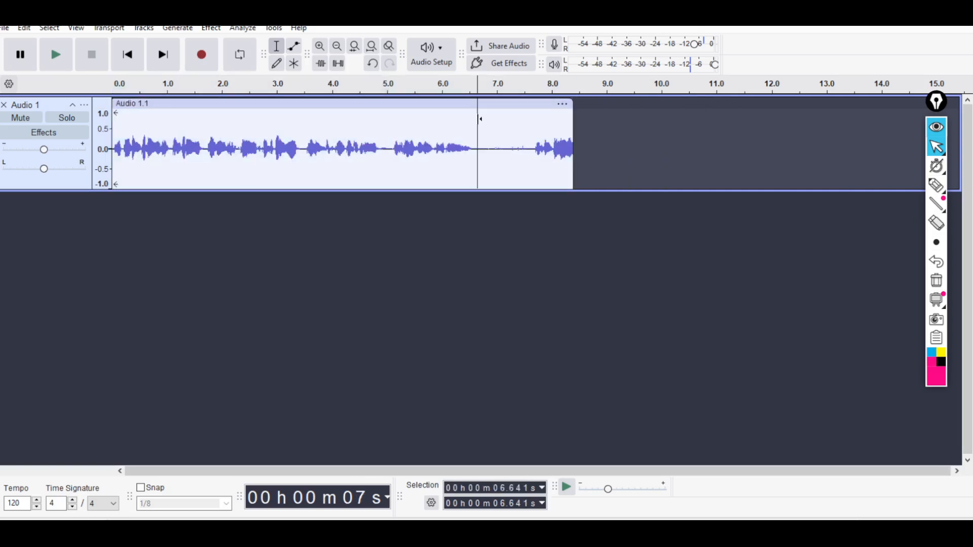
left_click_drag(469, 119, 580, 125)
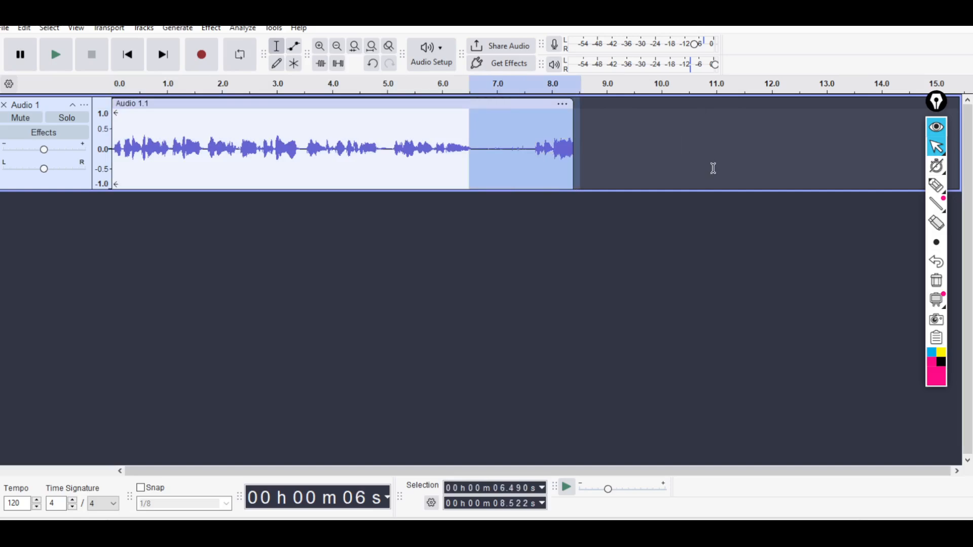
key("Delete")
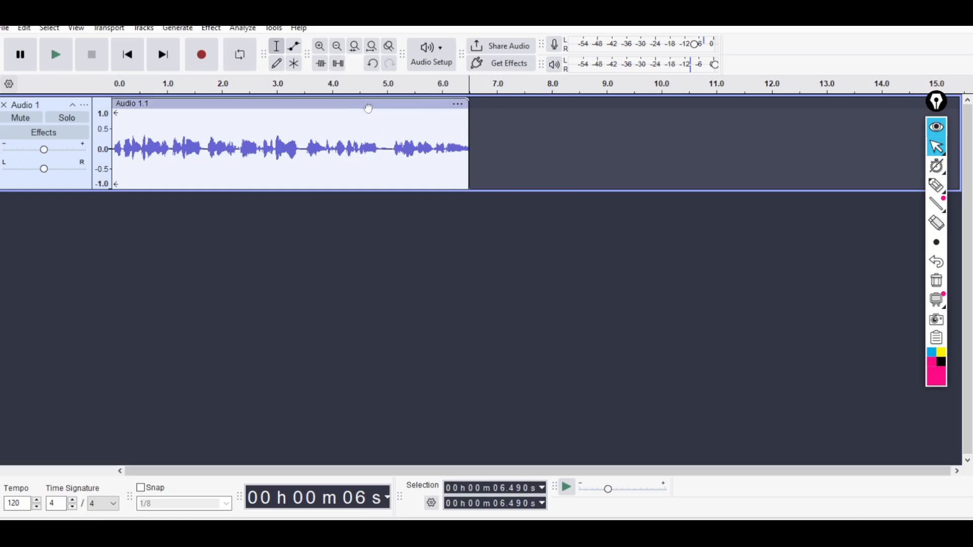
Move the clip along the track to start at about 4.0 s, and place the cursor in the empty gap at about 3.1 s.
left_click_drag(369, 105, 591, 102)
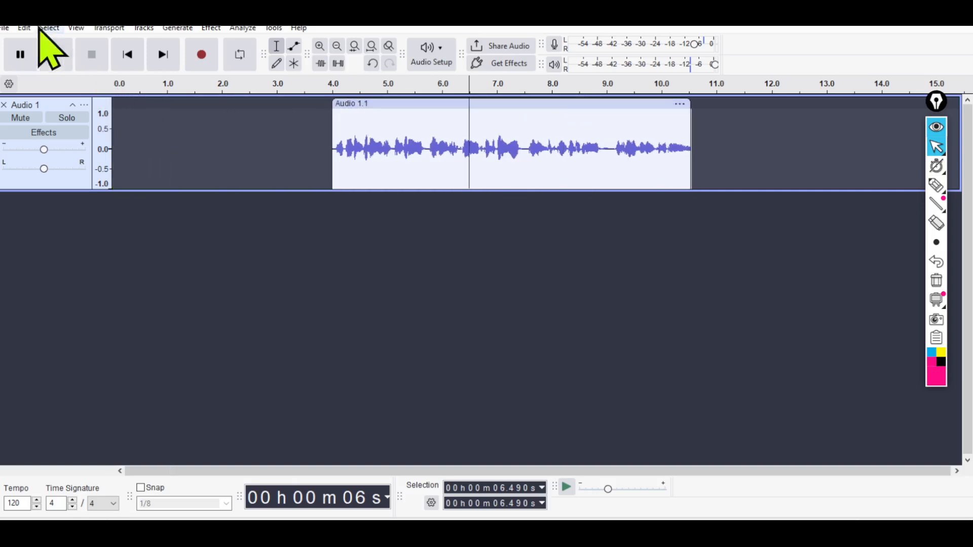
left_click(7, 29)
left_click(285, 120)
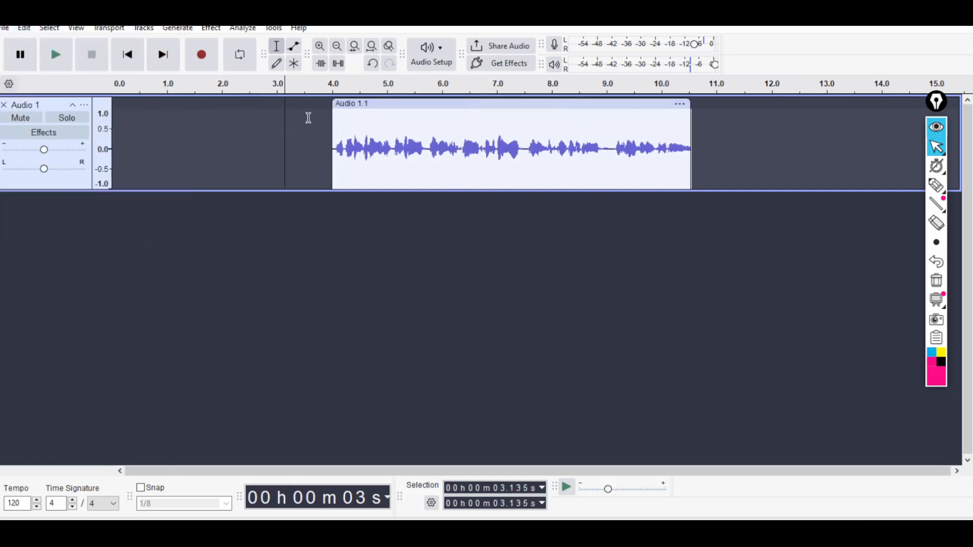
Circle the empty gap before the clip with the annotation pen, and erase the mark.
left_click(937, 186)
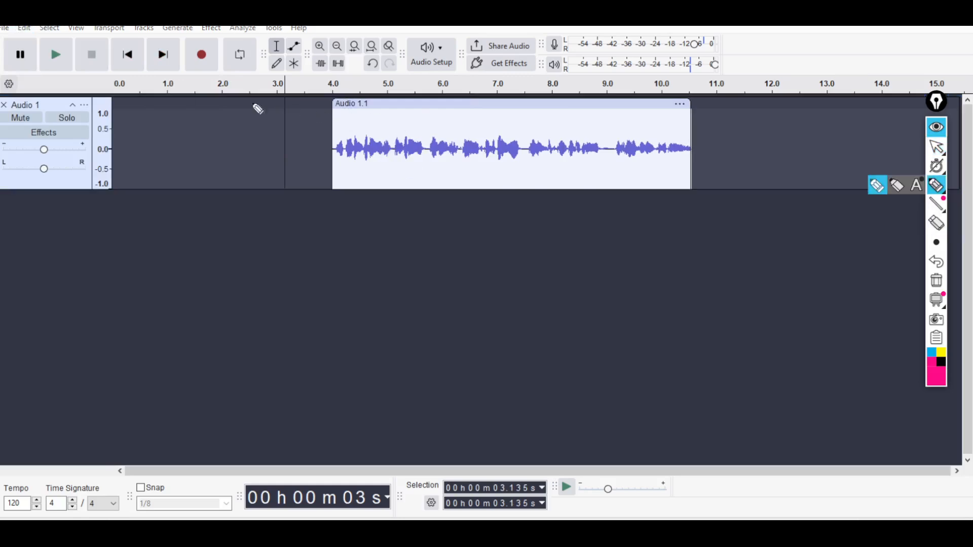
mouse_move(278, 103)
left_mouse_down()
mouse_move(335, 192)
mouse_move(173, 128)
left_mouse_up()
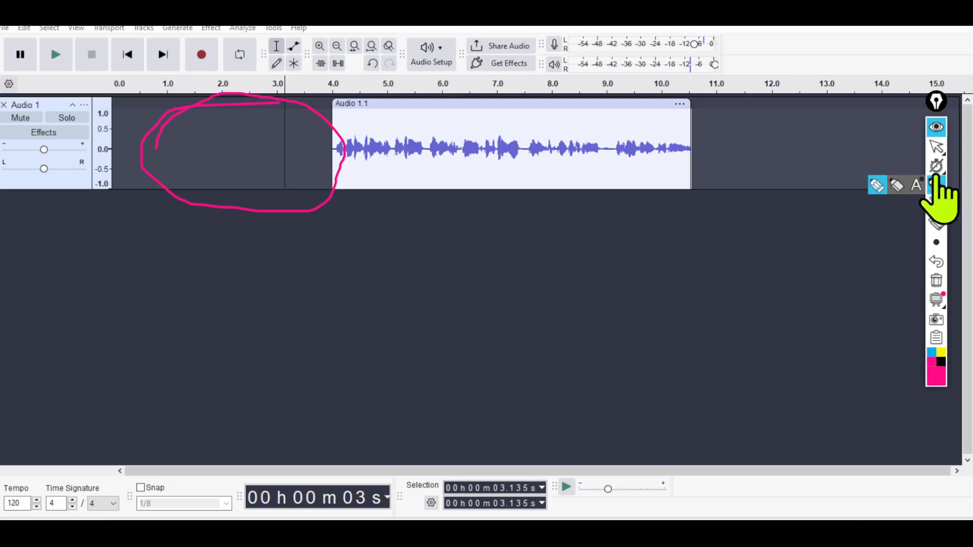
left_click(936, 147)
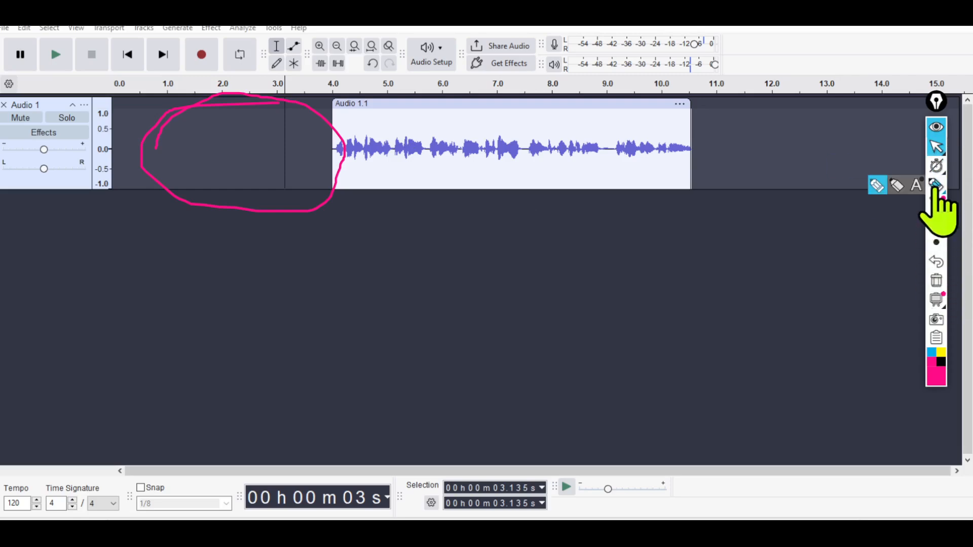
left_click(937, 280)
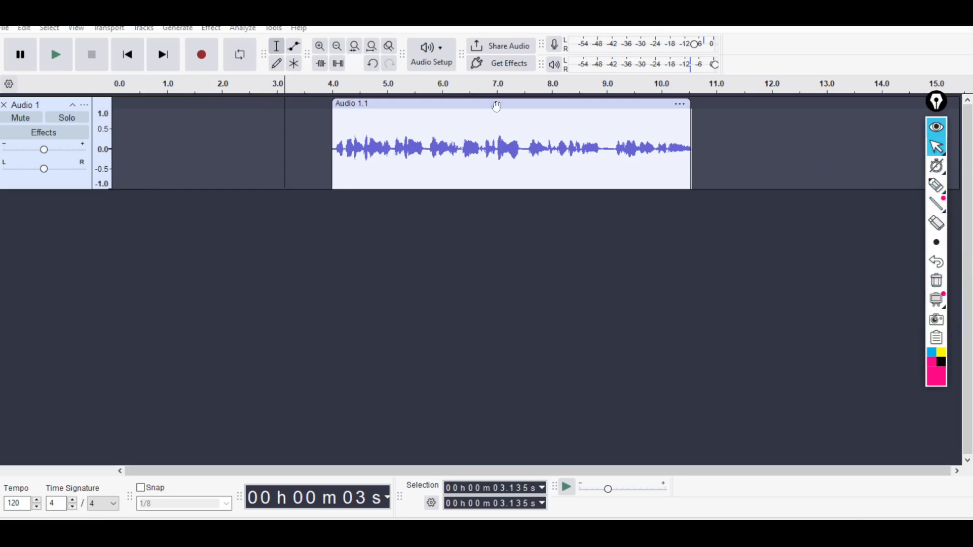
Move the clip back to the start of the timeline at 0 s, and place the cursor at about 2.9 s.
left_click_drag(496, 107, 278, 121)
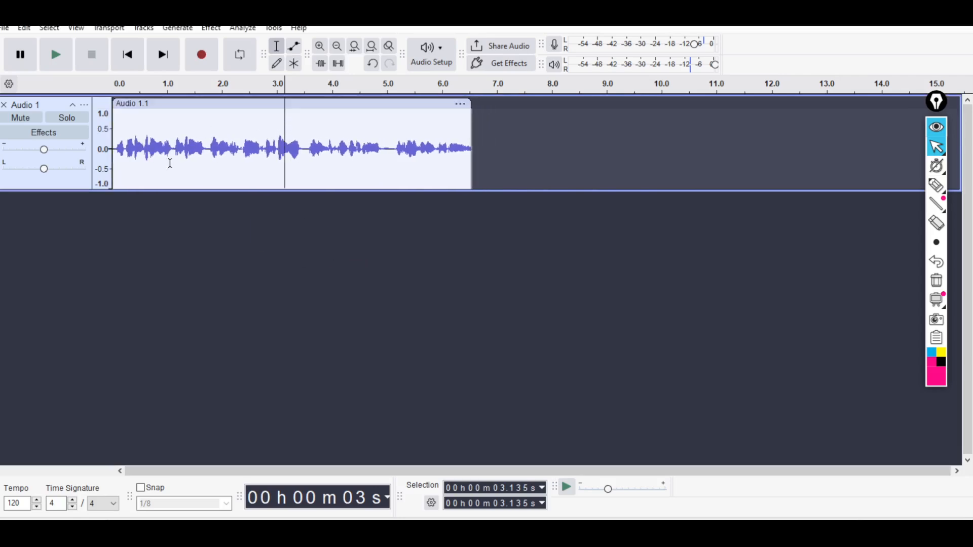
left_click_drag(217, 103, 262, 105)
left_click(273, 133)
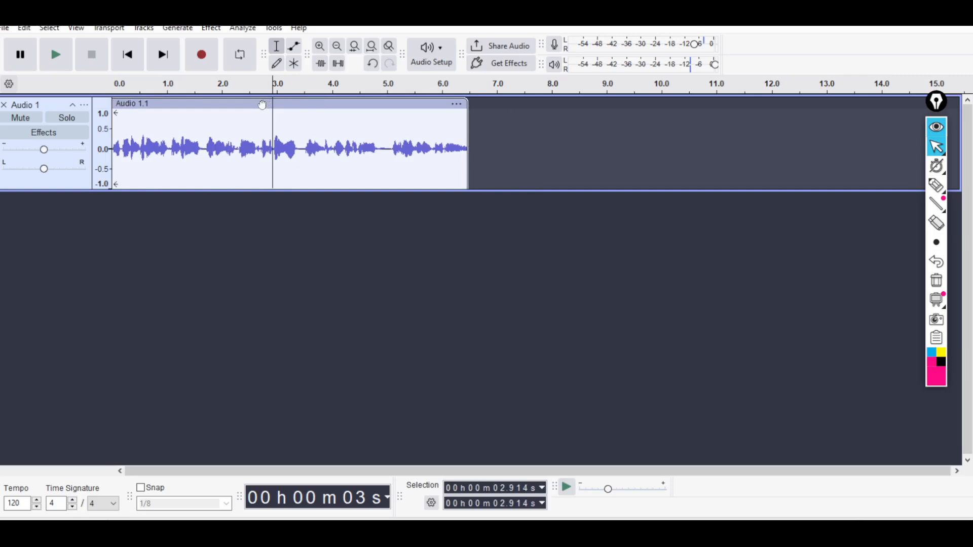
left_click_drag(264, 104, 291, 103)
left_click_drag(492, 101, 260, 99)
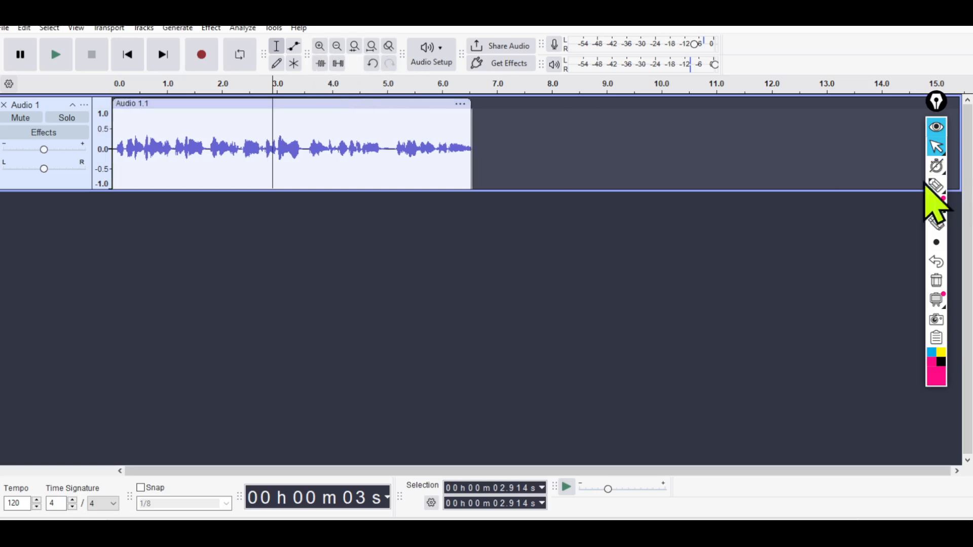
mouse_move(938, 190)
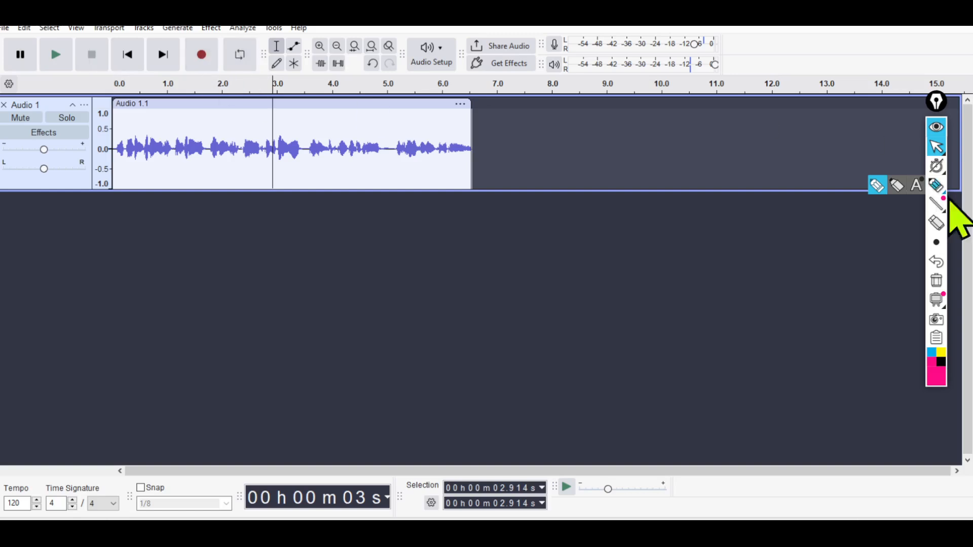
left_click(937, 186)
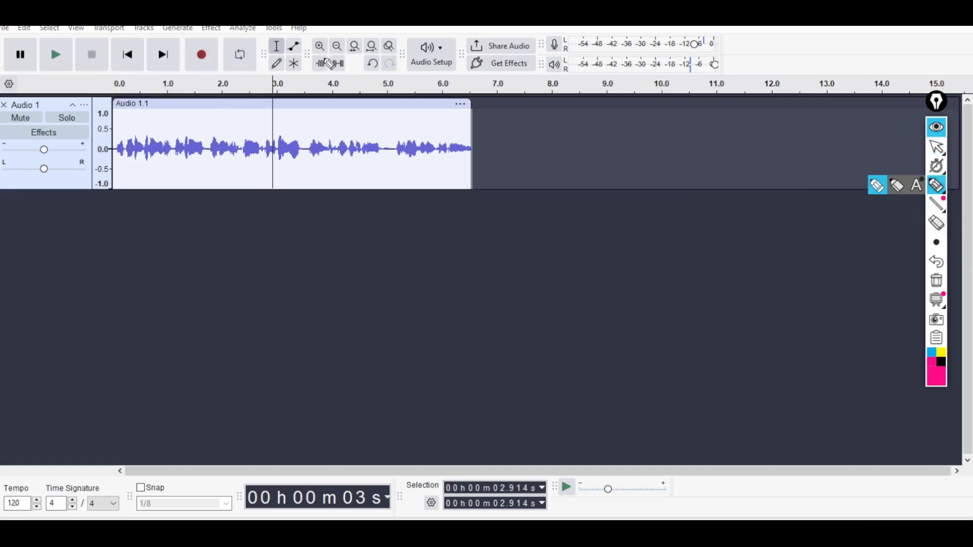
left_click(936, 147)
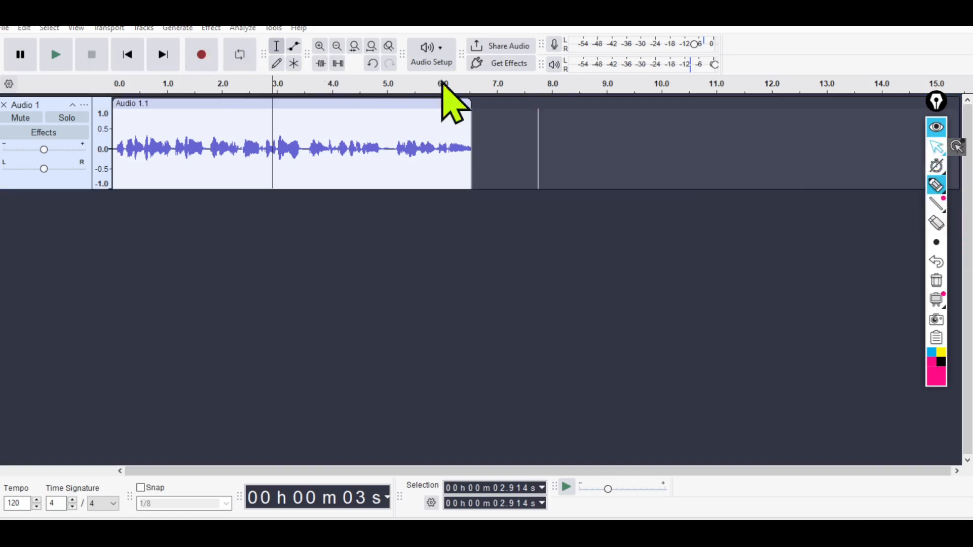
Zoom in and out on the clip's waveform and scroll along the timeline to examine it at different magnifications.
left_click(320, 46)
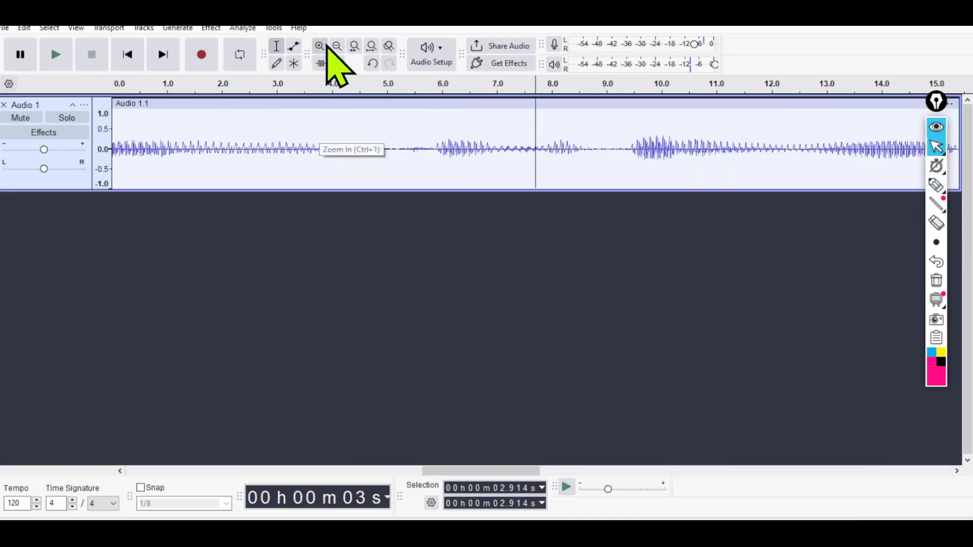
left_click(337, 46)
left_click(337, 47)
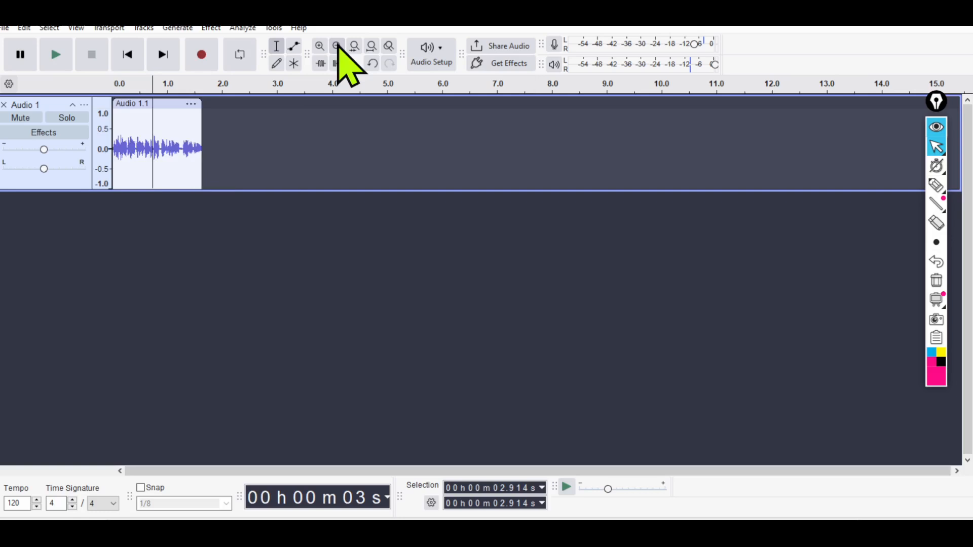
left_click(320, 46)
left_click(320, 46)
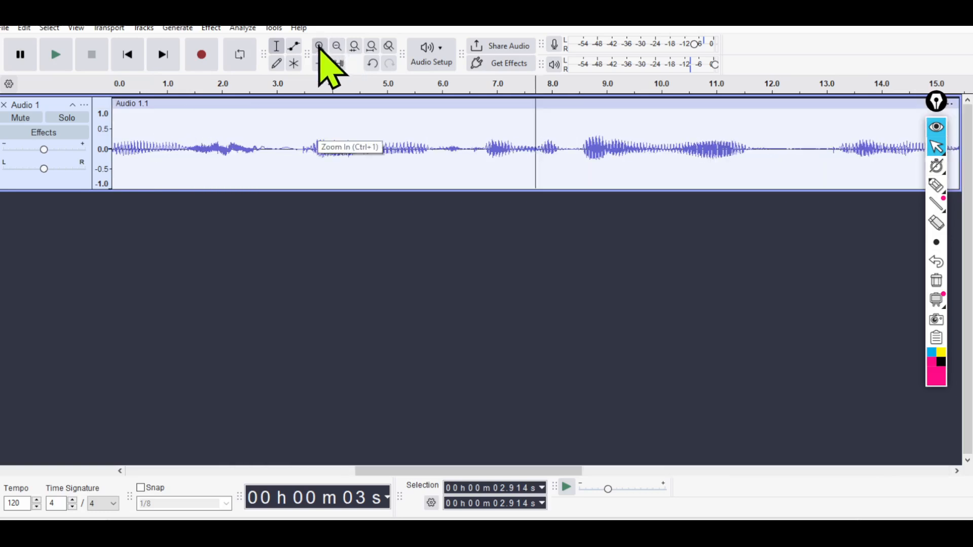
left_click(337, 46)
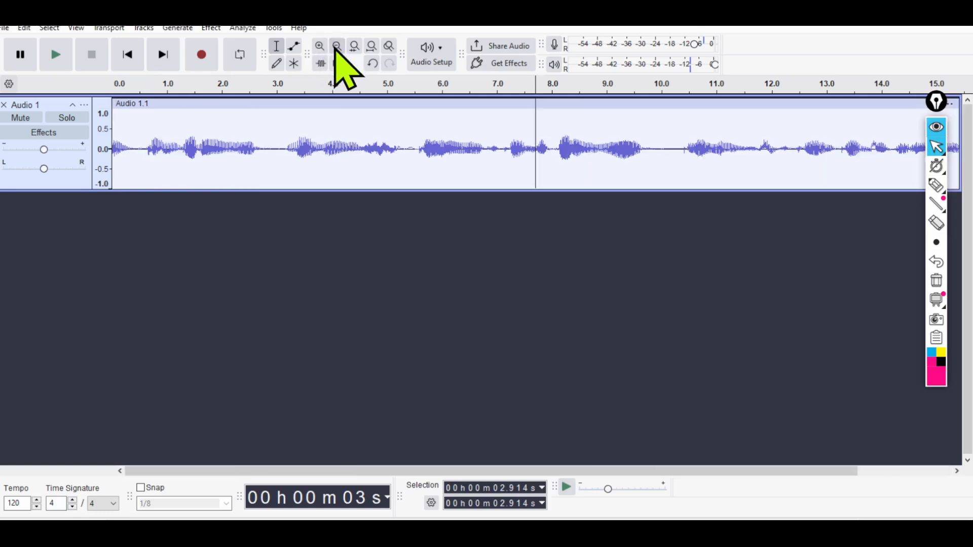
left_click(337, 46)
left_click(337, 46)
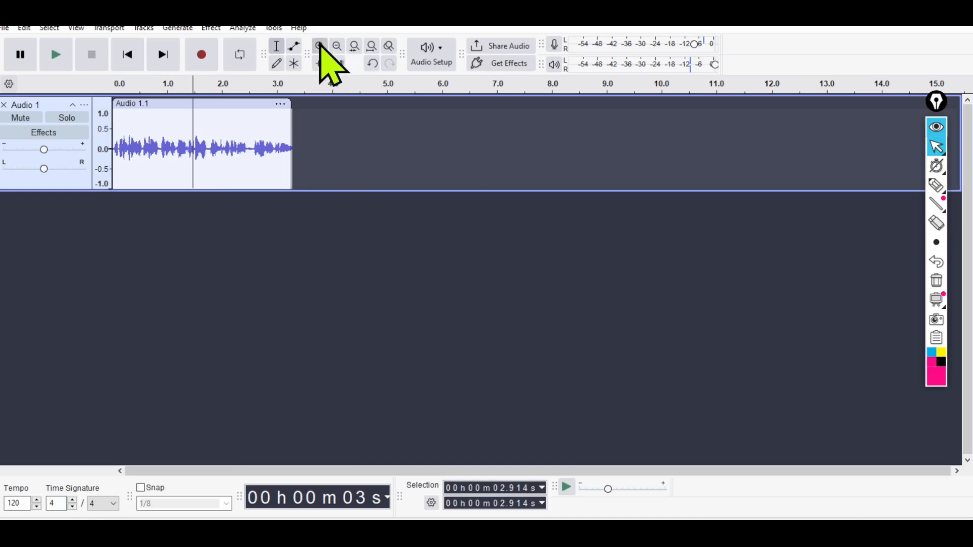
left_click(320, 46)
left_click(319, 47)
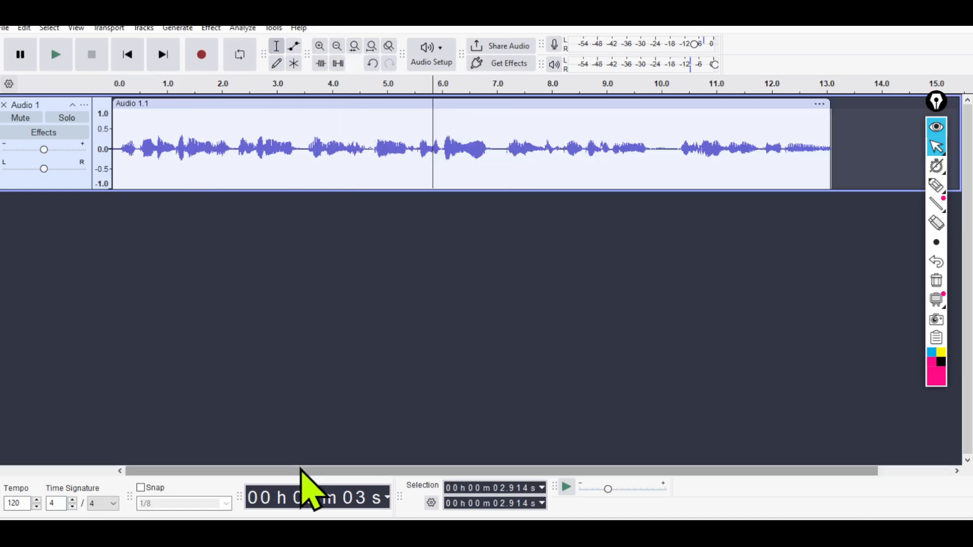
left_click_drag(303, 471, 378, 471)
left_click_drag(489, 470, 234, 482)
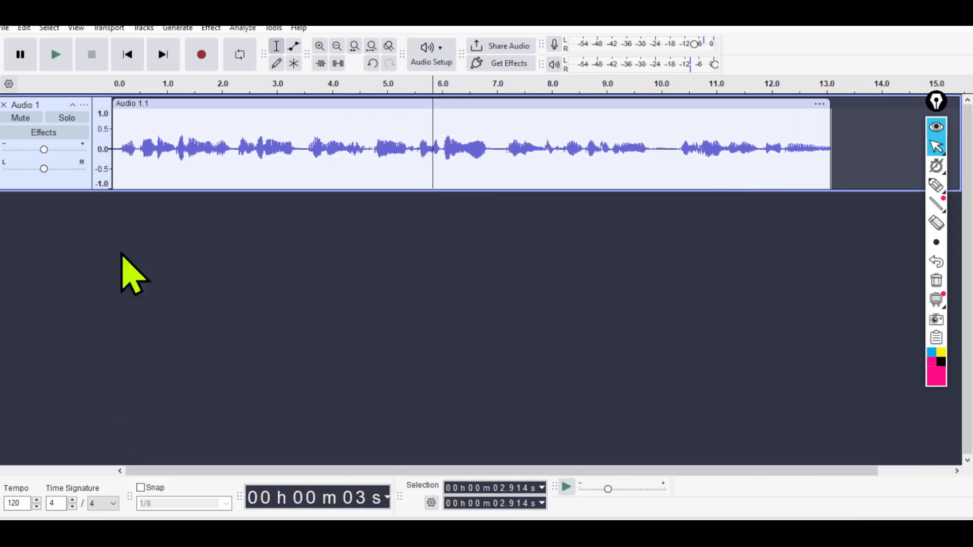
Move the clip far along the track and back to the timeline start, and place the cursor at 0 s.
left_click_drag(219, 105, 791, 105)
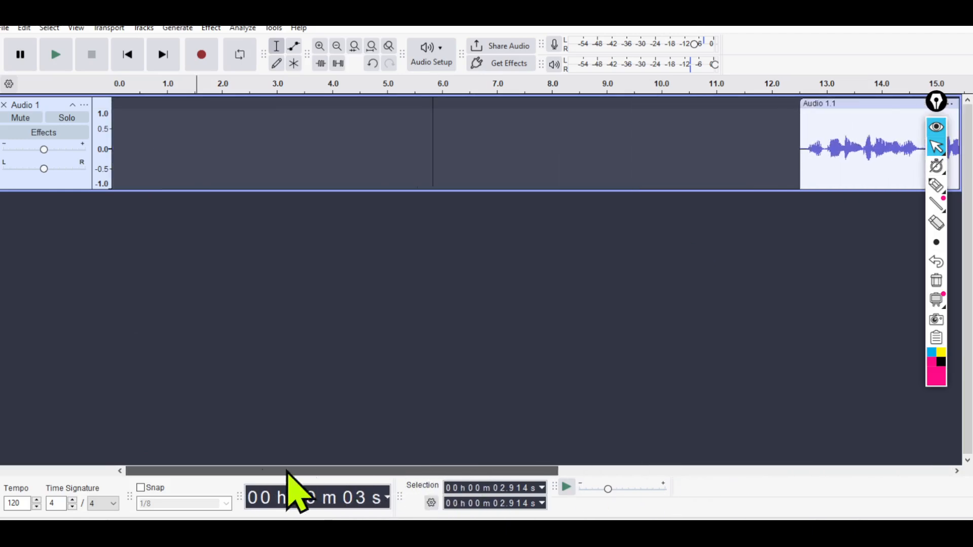
left_click_drag(831, 105, 156, 123)
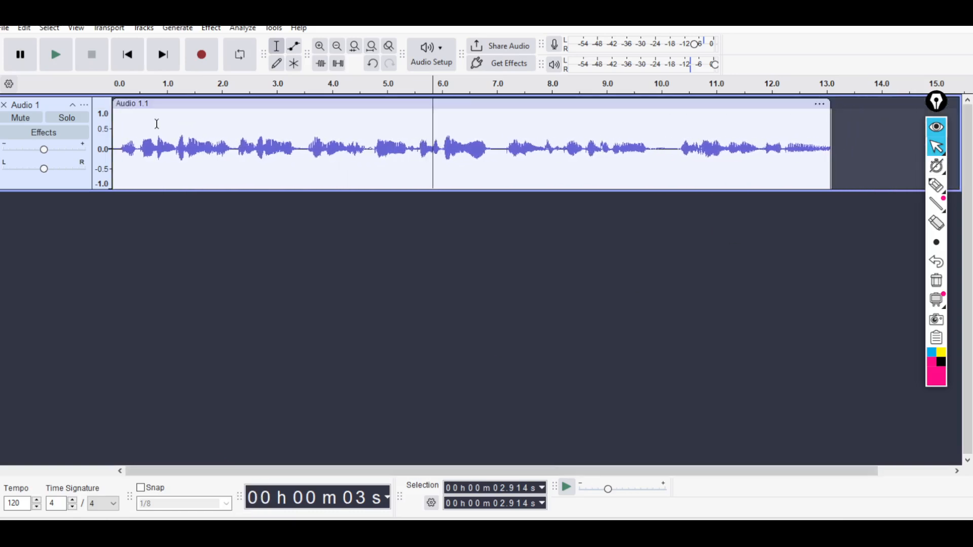
left_click(118, 148)
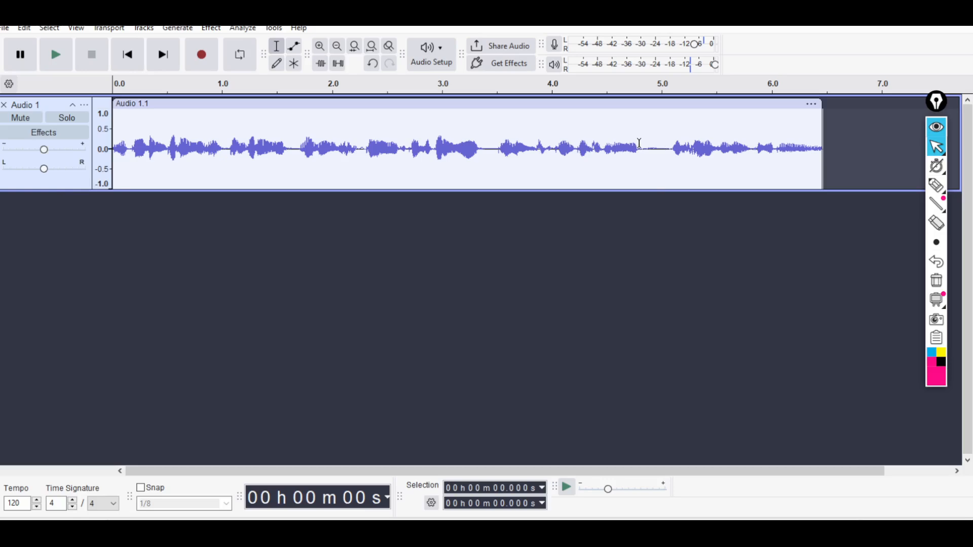
Delete the silent pause between about 4.8 s and 5.07 s, and undo the deletion.
left_click_drag(640, 147, 667, 164)
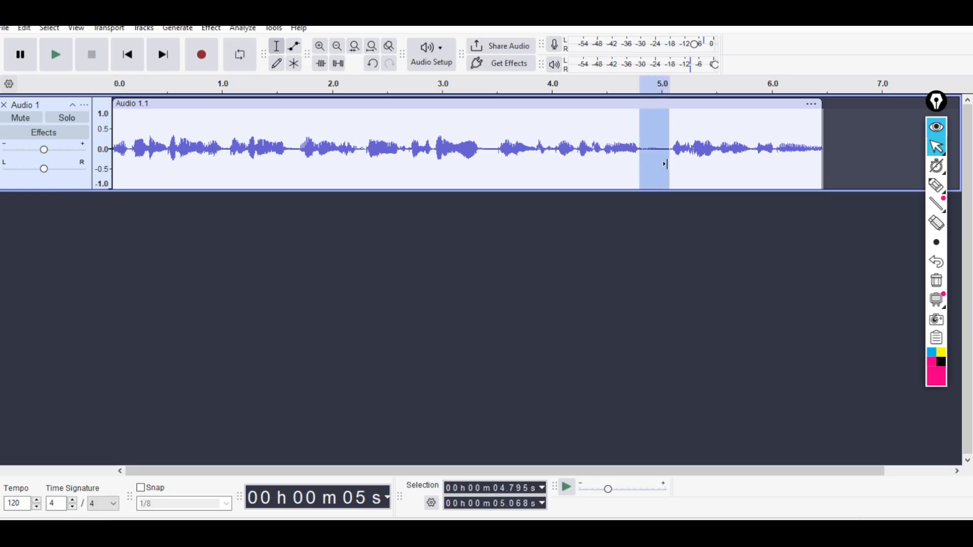
key("Delete")
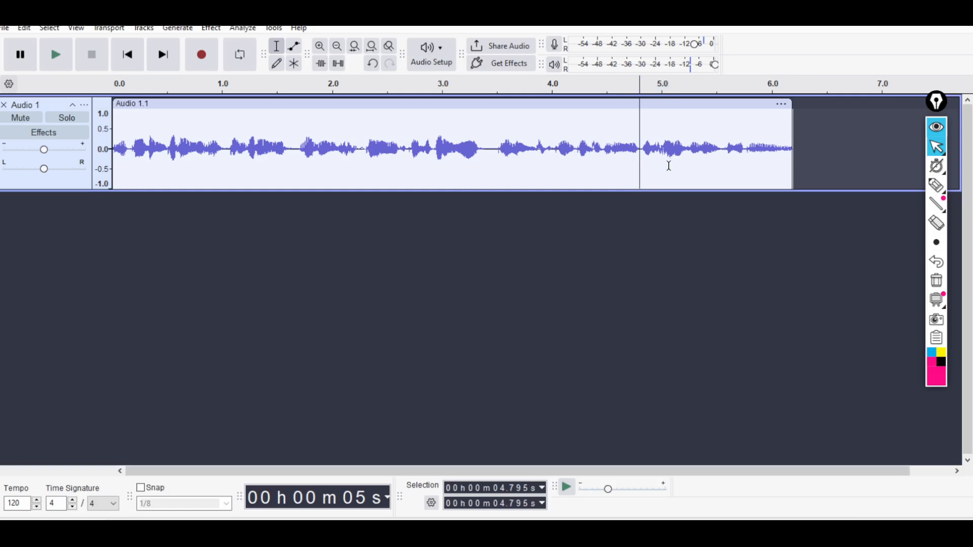
key("ctrl+z")
left_click(666, 168)
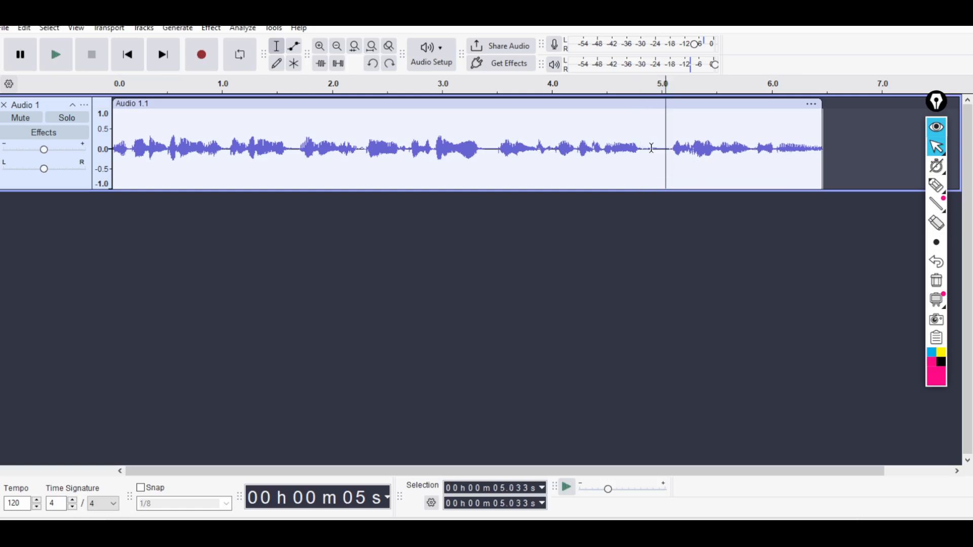
Select the pause from about 4.84 s to 5.05 s and the stretch from about 1.7 s to 4 s, and clear the selection.
left_click_drag(645, 147, 666, 158)
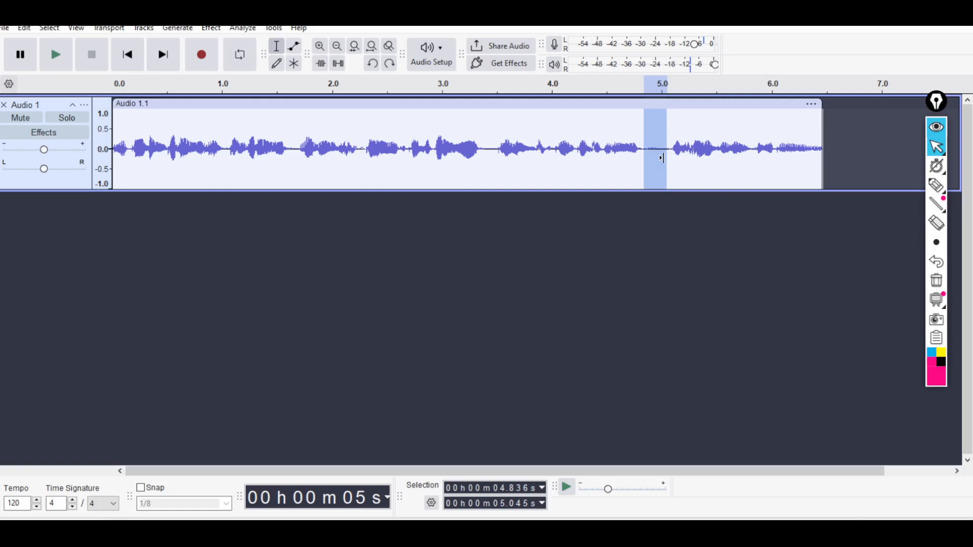
left_click(579, 158)
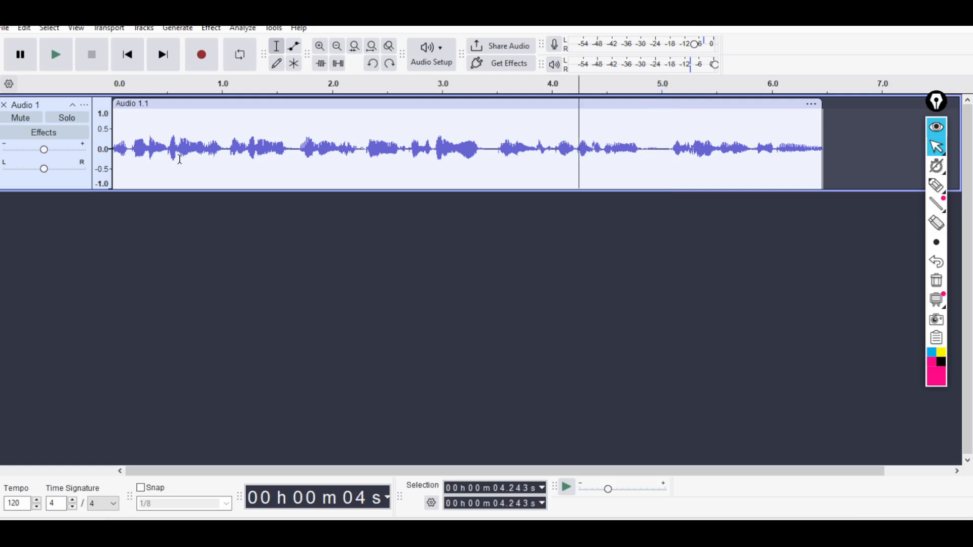
left_click_drag(179, 159, 234, 158)
left_click_drag(301, 158, 550, 155)
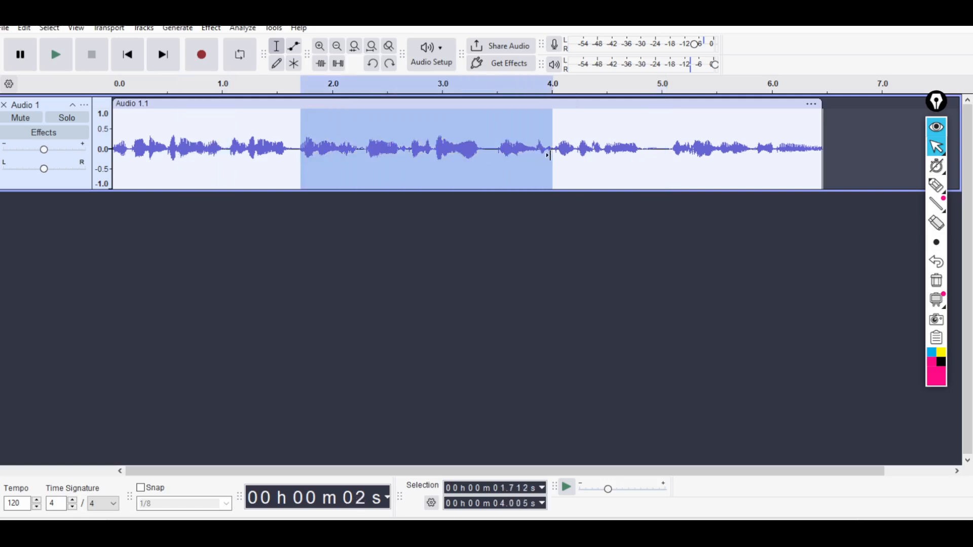
left_click(628, 139)
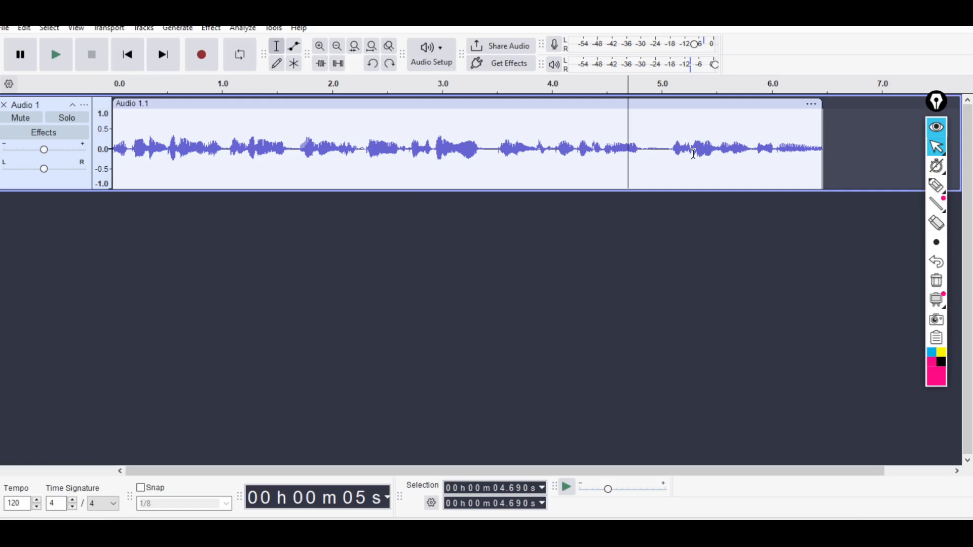
Select the whole clip and open the Truncate Silence effect for it.
double_click(431, 138)
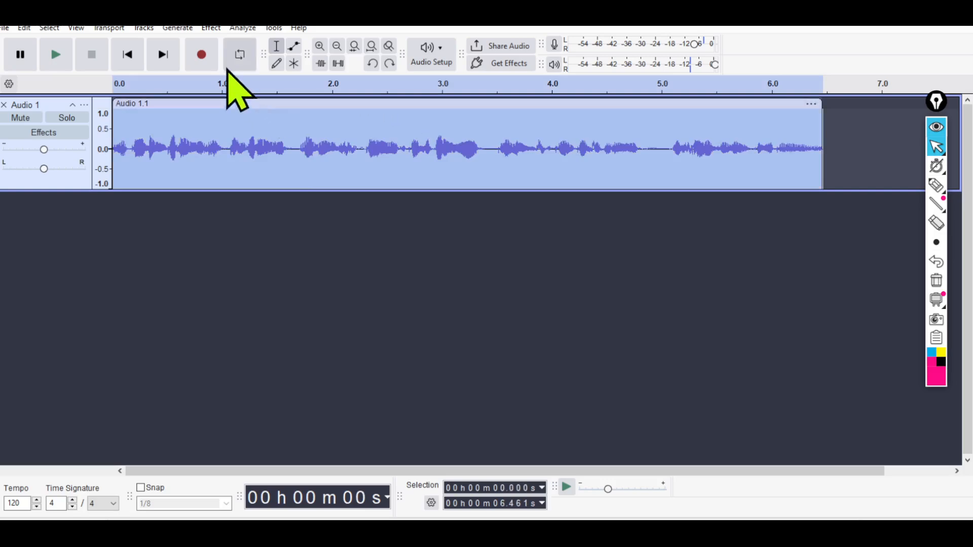
left_click(210, 29)
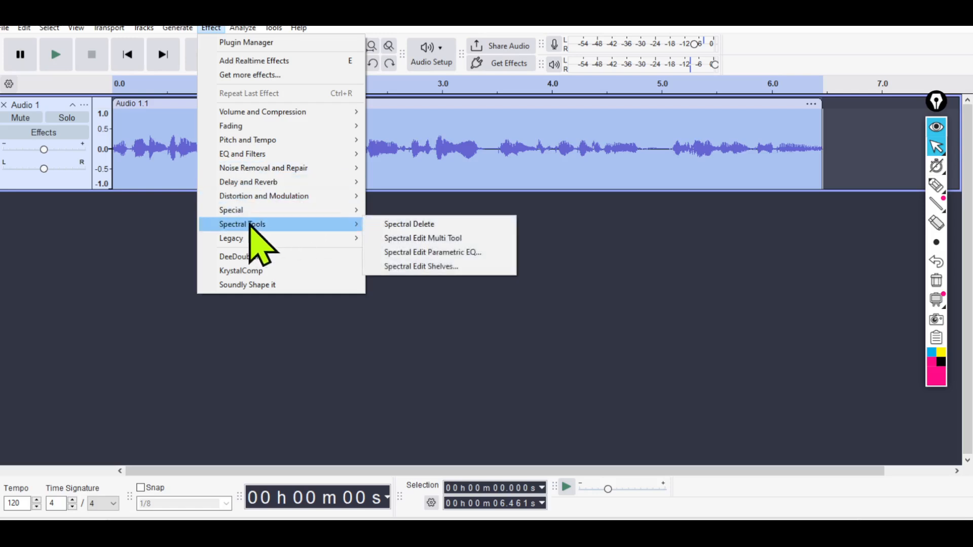
mouse_move(248, 215)
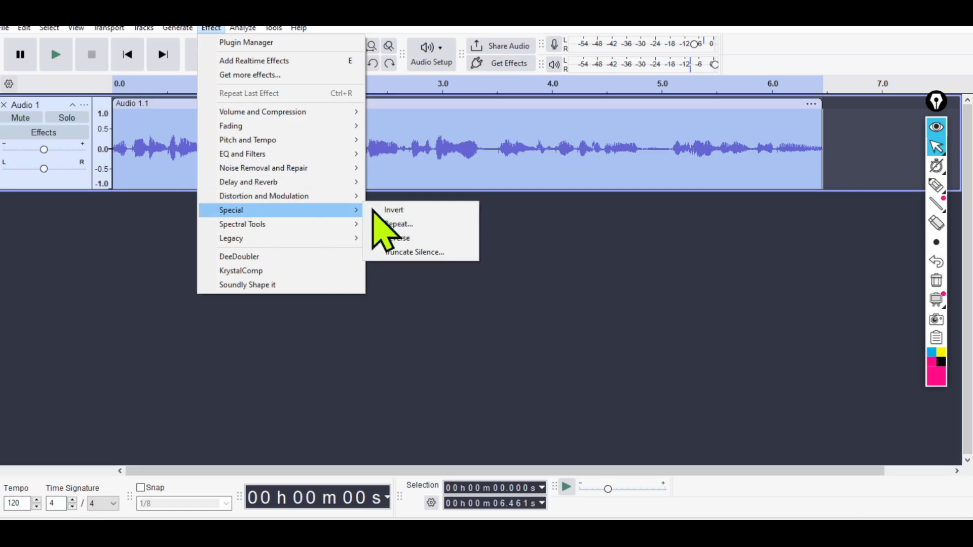
left_click(410, 253)
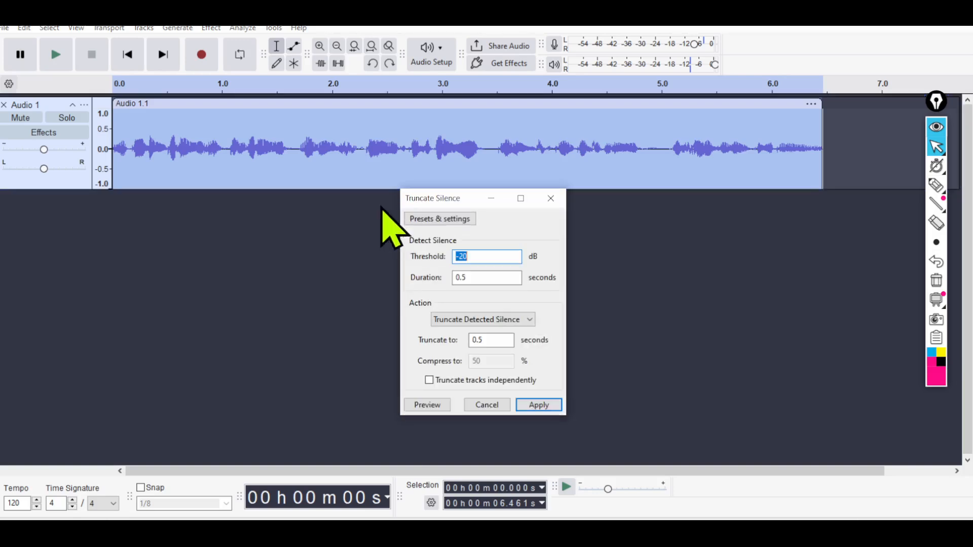
Set both the silence detection duration and the truncate-to length to 0.3 seconds.
left_click(480, 276)
key("BackSpace")
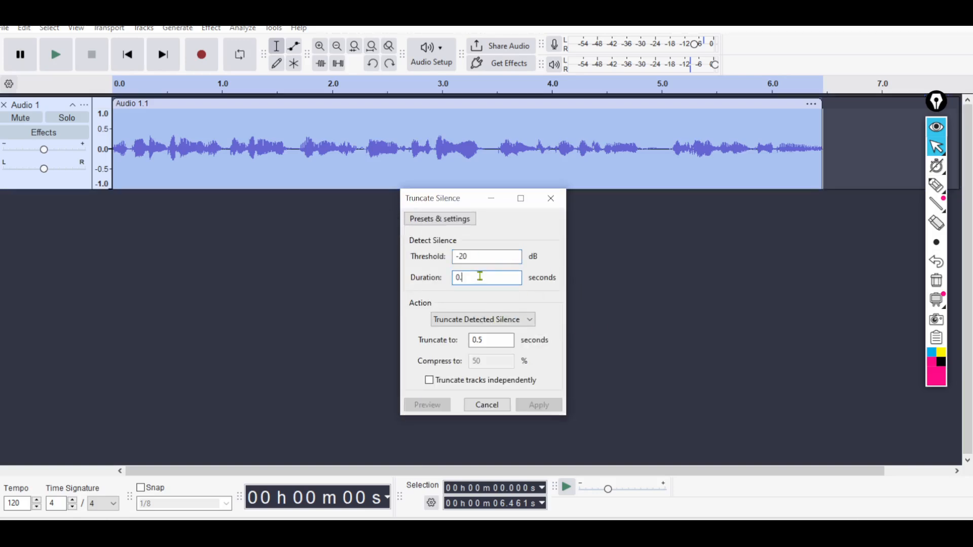
type("2")
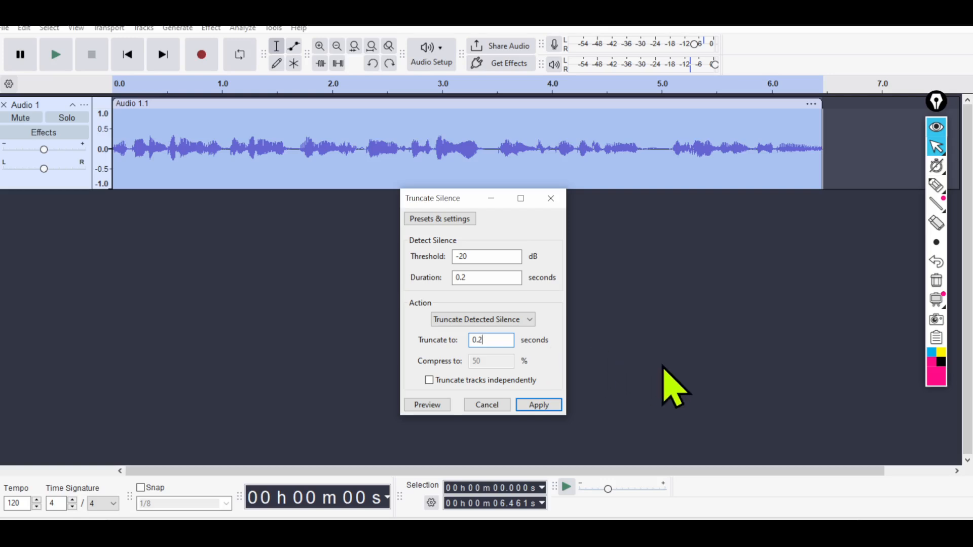
type("0.3")
left_click(490, 282)
key("BackSpace")
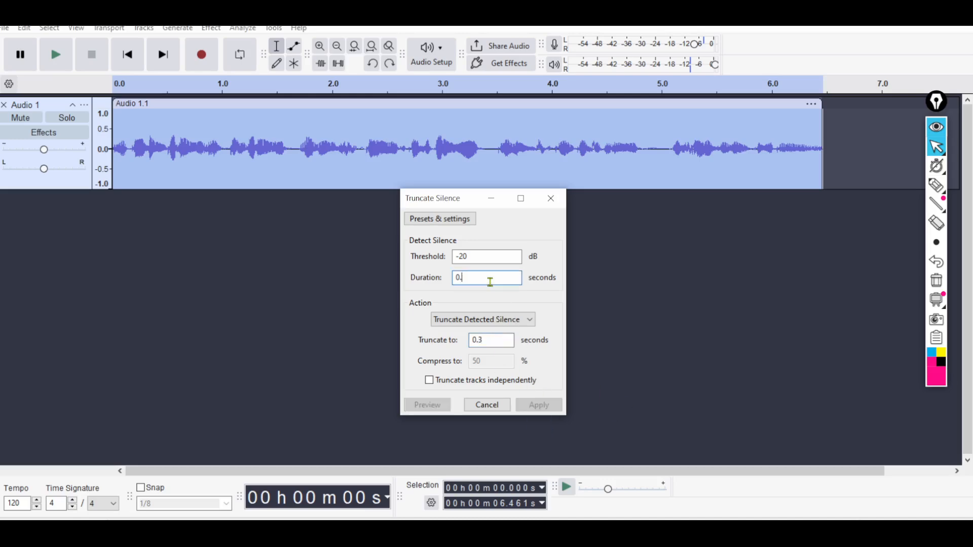
type("3")
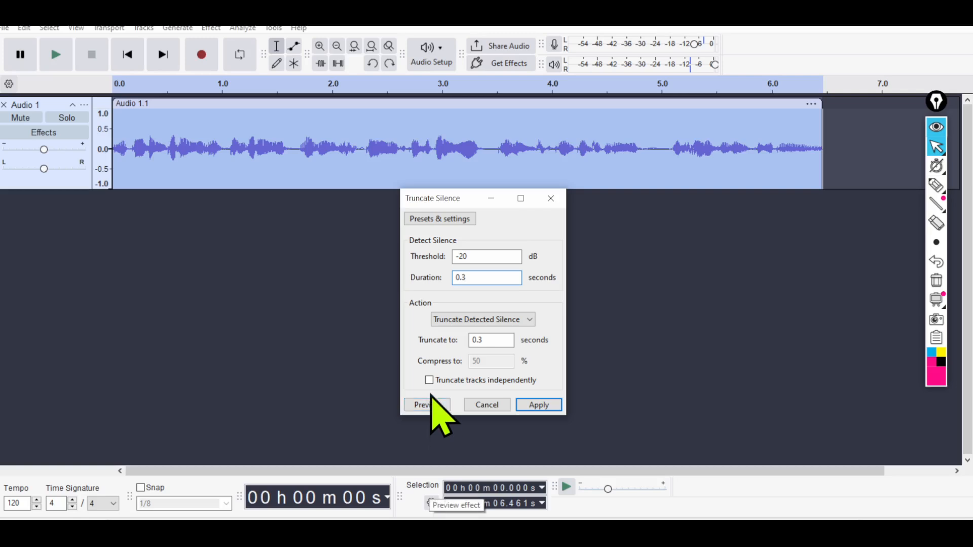
left_click(476, 254)
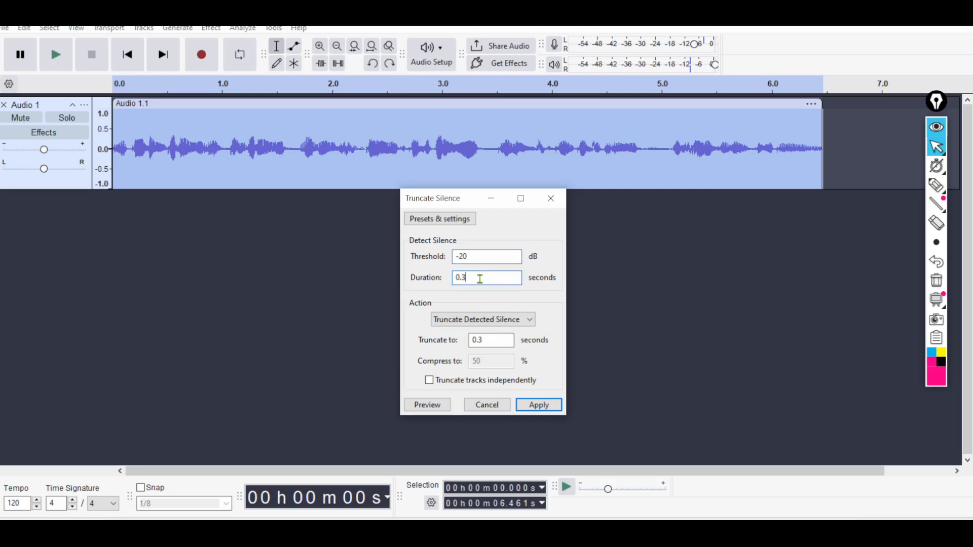
Preview the Truncate Silence effect briefly and apply it to the whole clip.
left_click(452, 218)
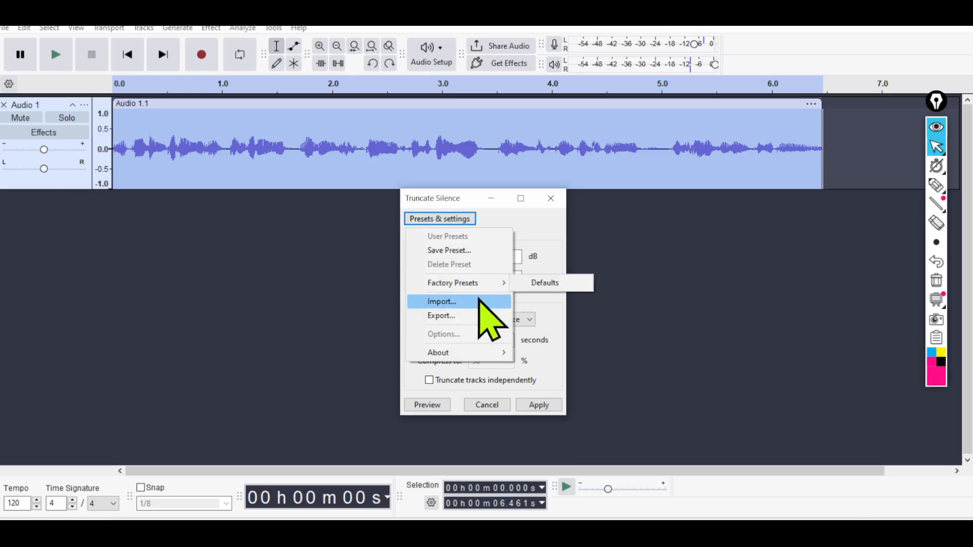
left_click(551, 312)
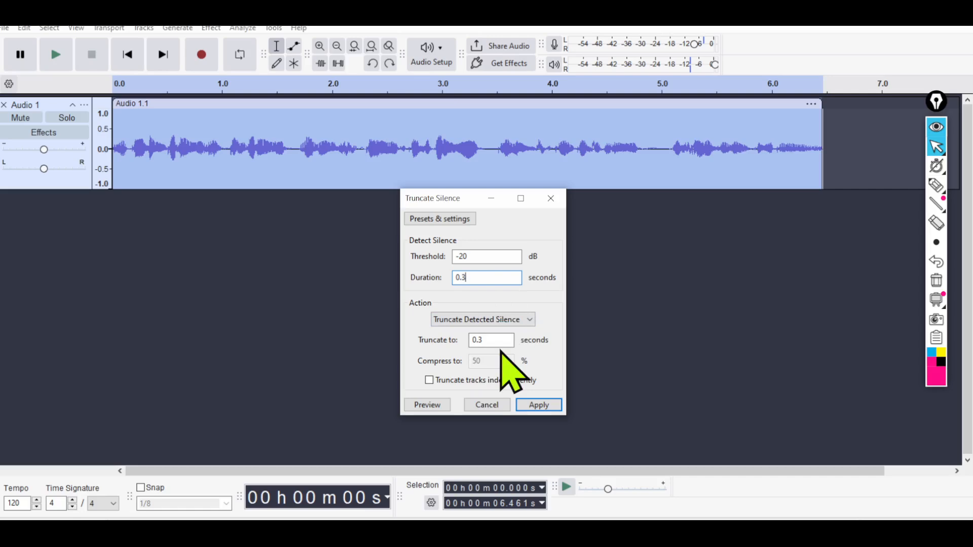
left_click(423, 408)
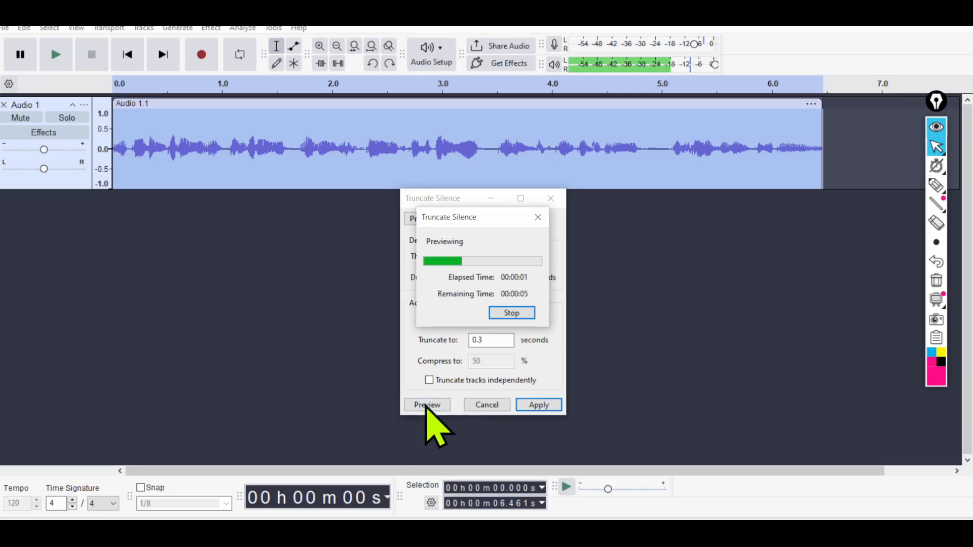
left_click(539, 217)
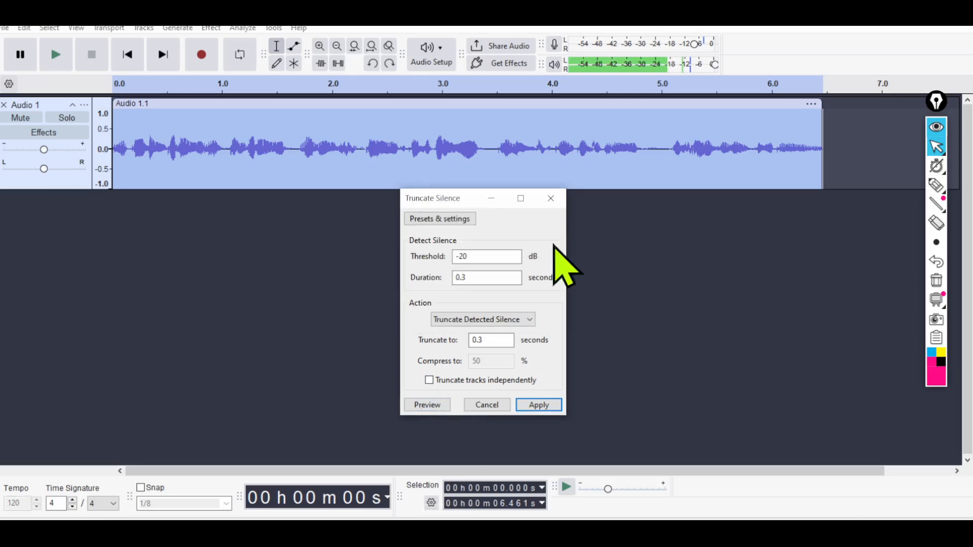
left_click(538, 406)
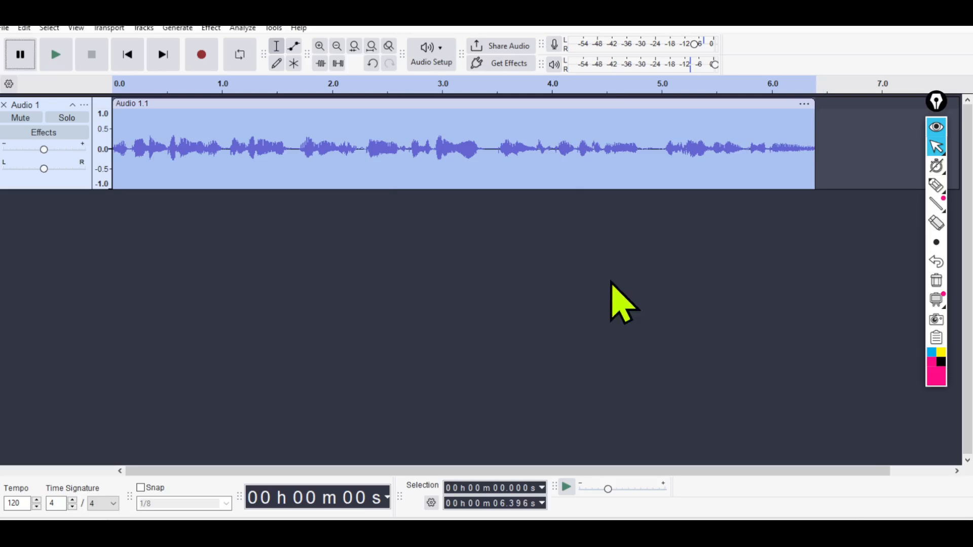
Select all the audio and apply Truncate Silence again with a detection duration of 0.5 seconds.
left_click(219, 129)
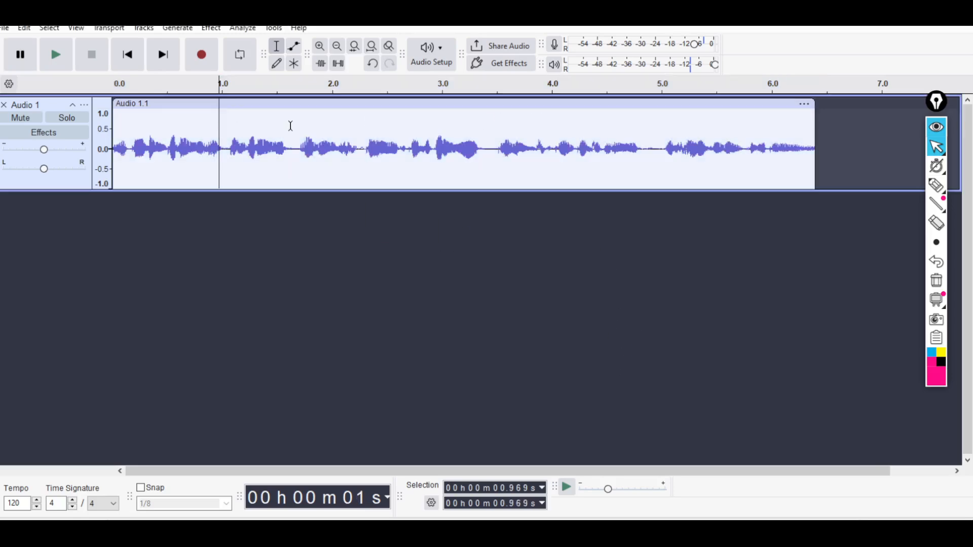
key("ctrl+a")
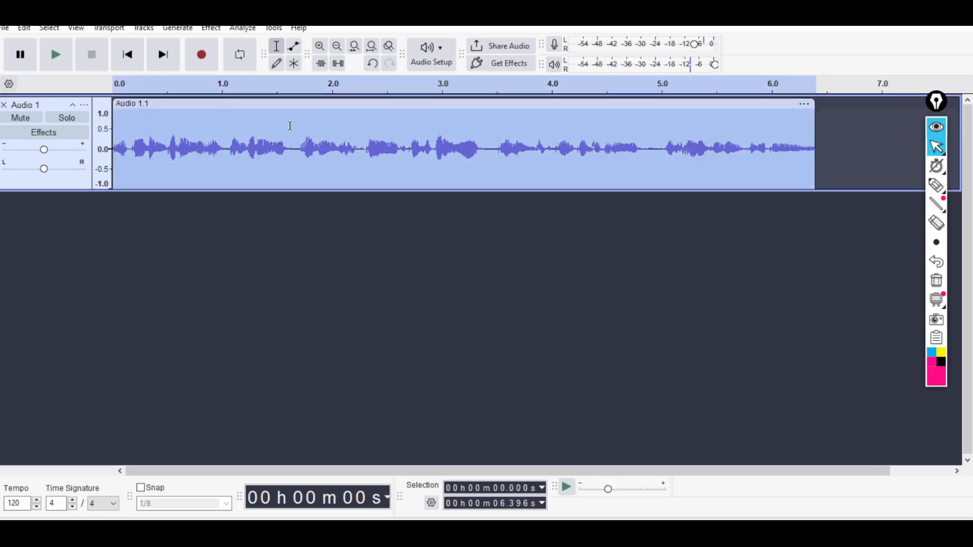
left_click(210, 28)
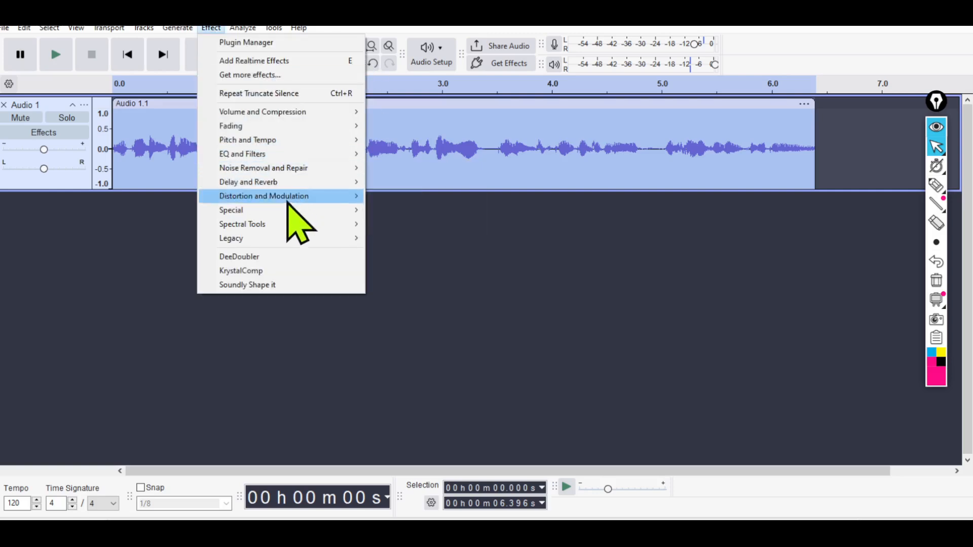
mouse_move(278, 211)
left_click(408, 252)
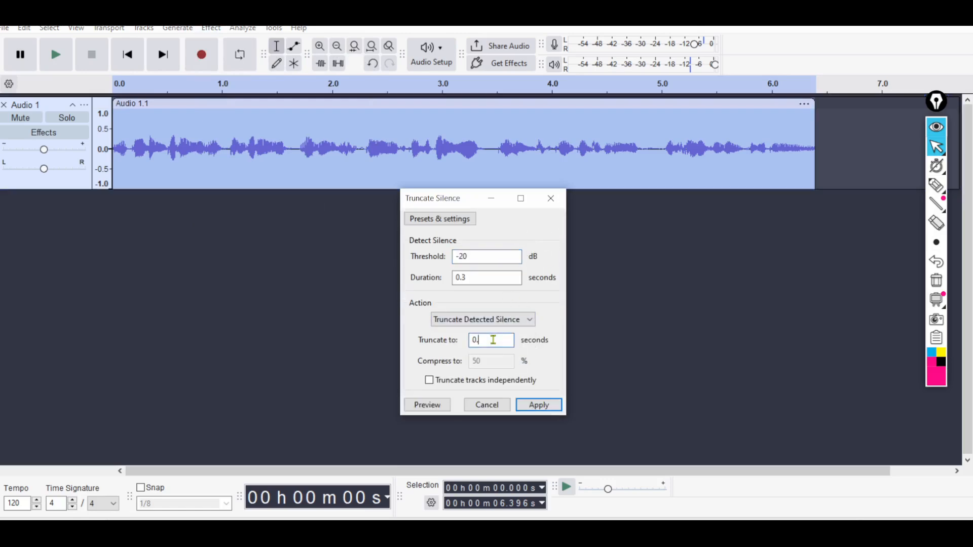
left_click(477, 278)
key("BackSpace")
type("5")
left_click(540, 405)
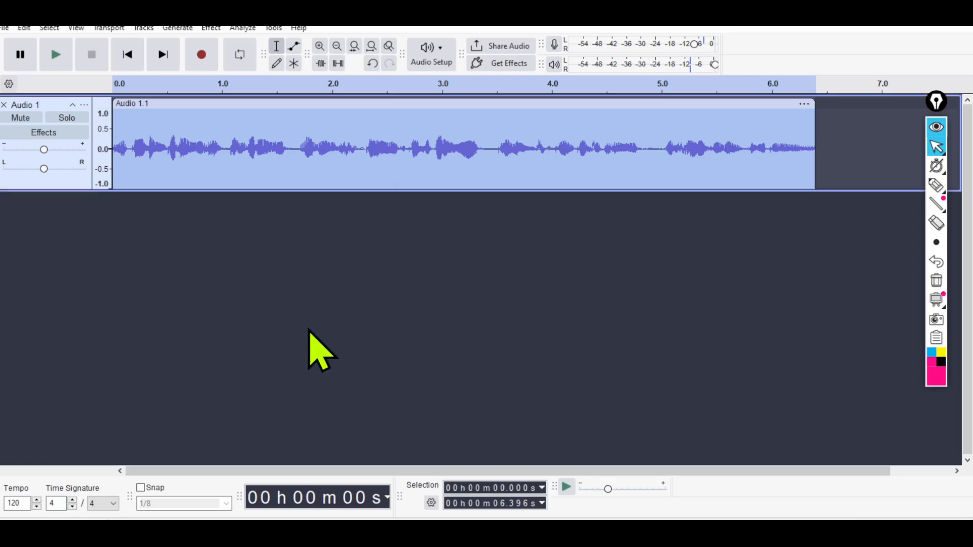
left_click(357, 166)
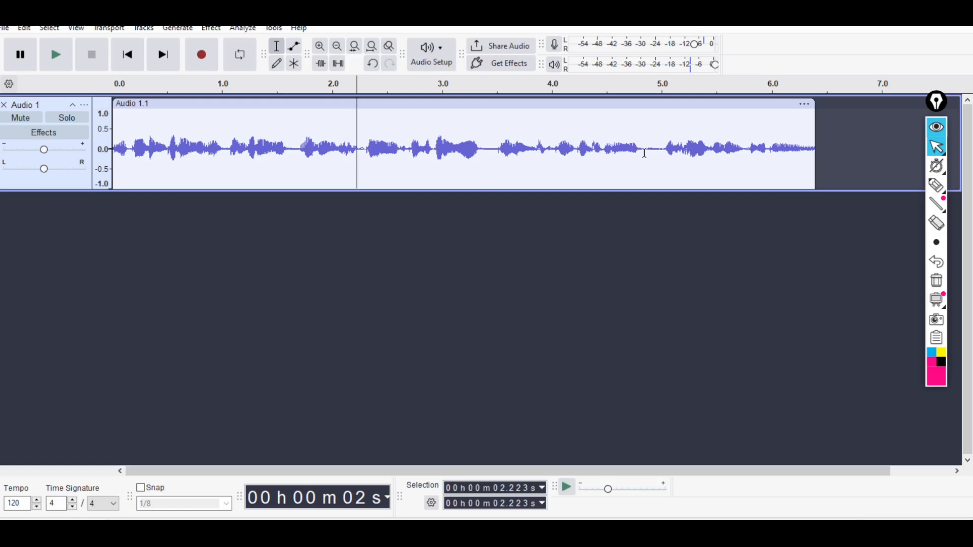
key("ctrl+a")
left_click(394, 156)
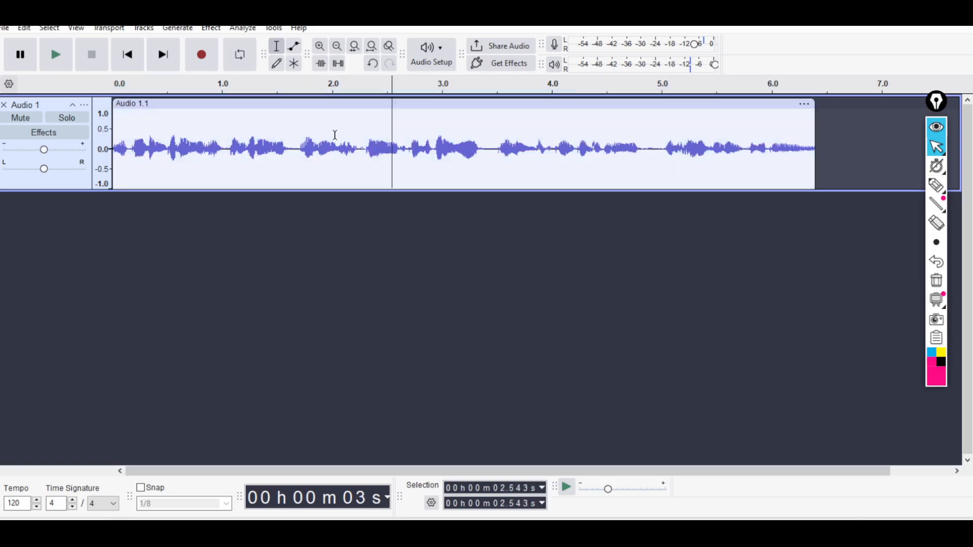
key("ctrl+a")
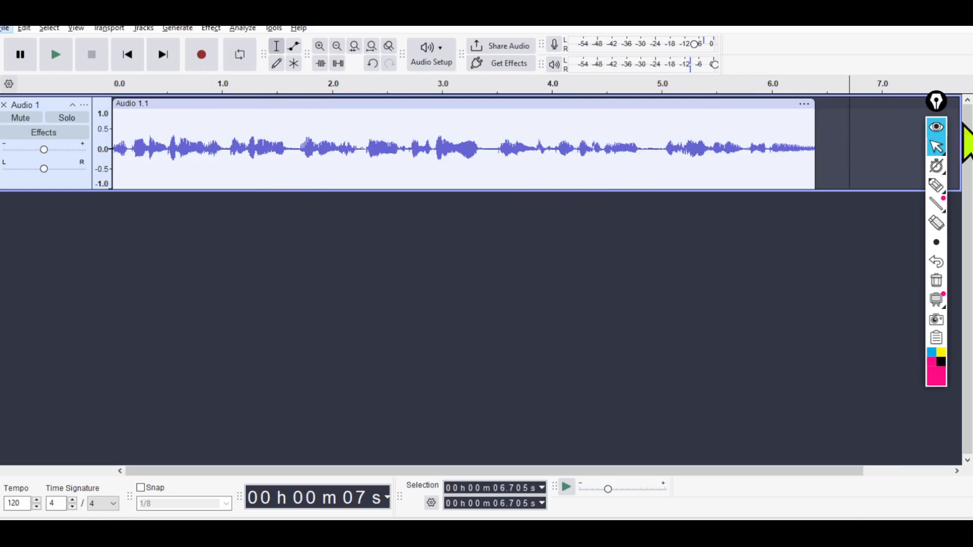
Place the cursor just after the clip at about 6.56 s, and record about 18 s of additional speech on the same track.
left_click(834, 108)
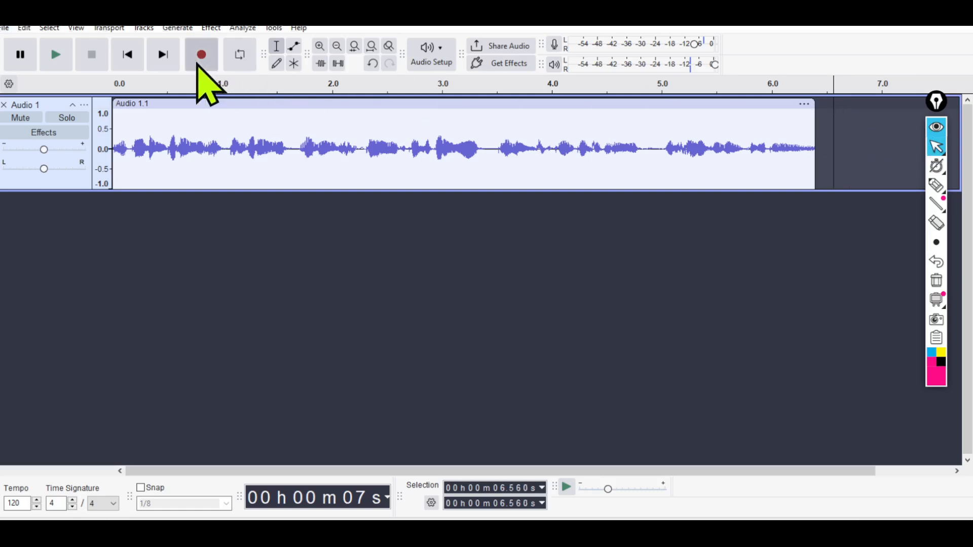
left_click(198, 65)
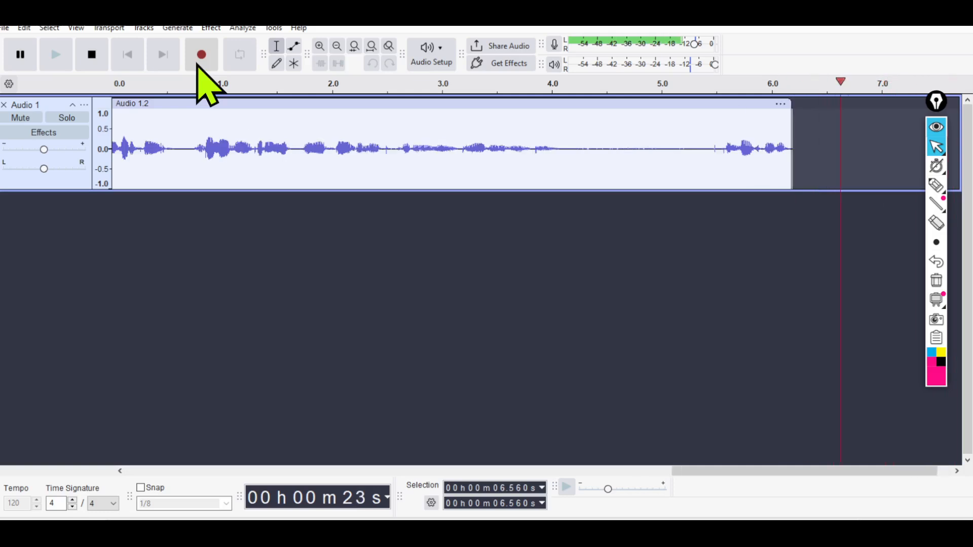
left_click(98, 58)
Delete the silent stretch from about 20.17 s to 21.02 s in the new recording, and undo the deletion.
left_click_drag(411, 147, 505, 152)
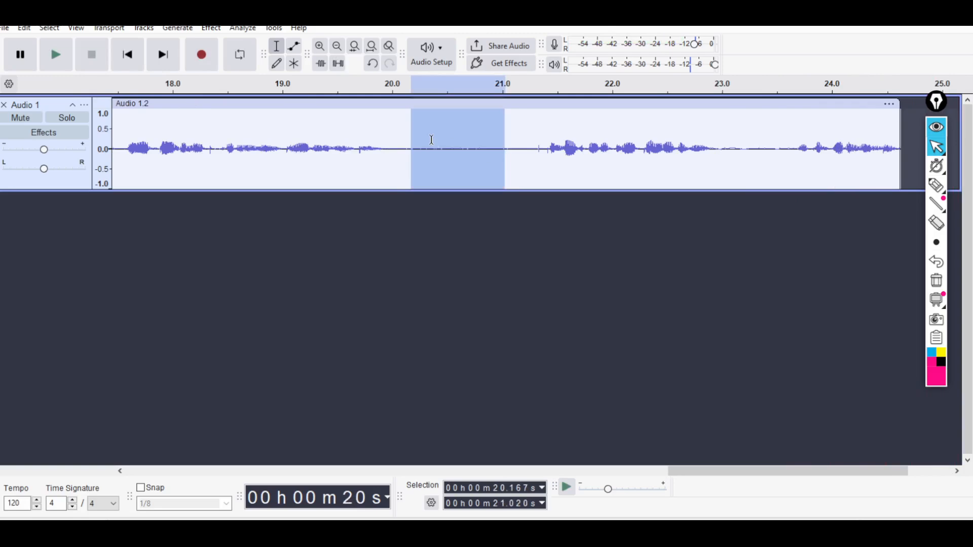
key("Delete")
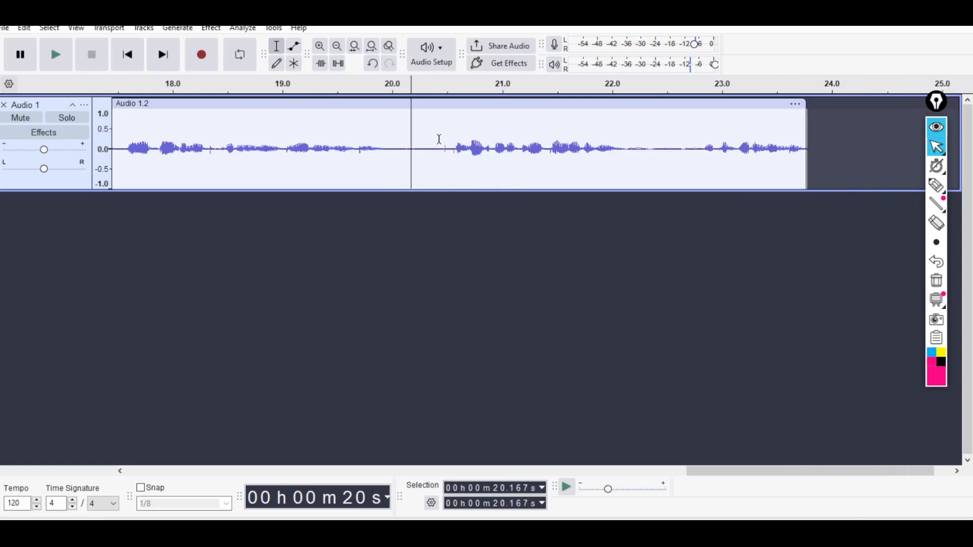
key("ctrl+z")
left_click(475, 145)
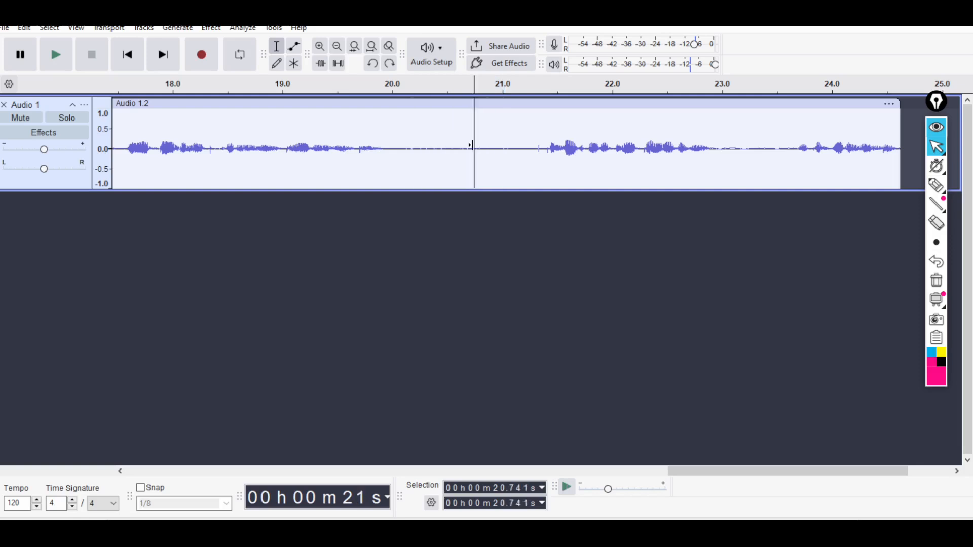
left_click_drag(758, 471, 336, 472)
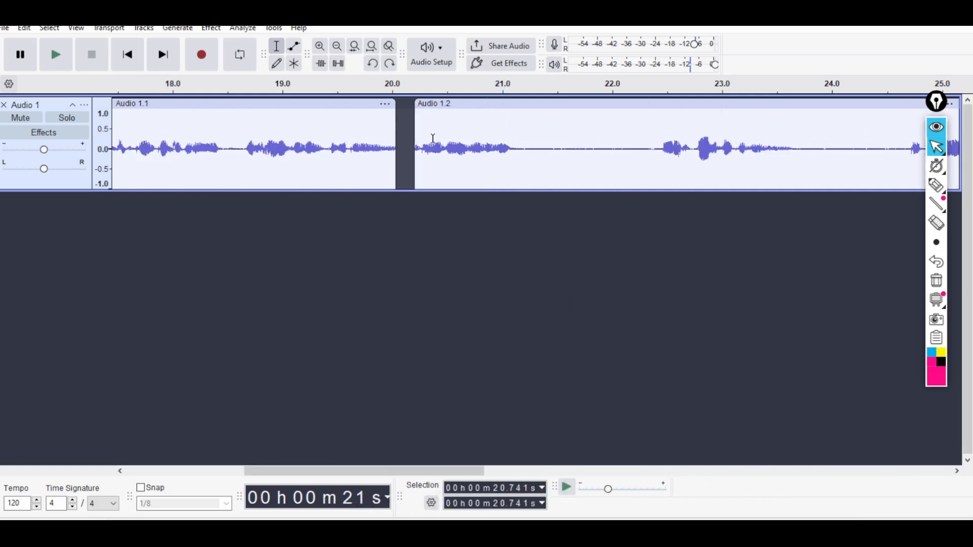
Join the first clip and the newly recorded second clip across the gap, selecting about 6.29 s to 6.69 s.
left_click(433, 120)
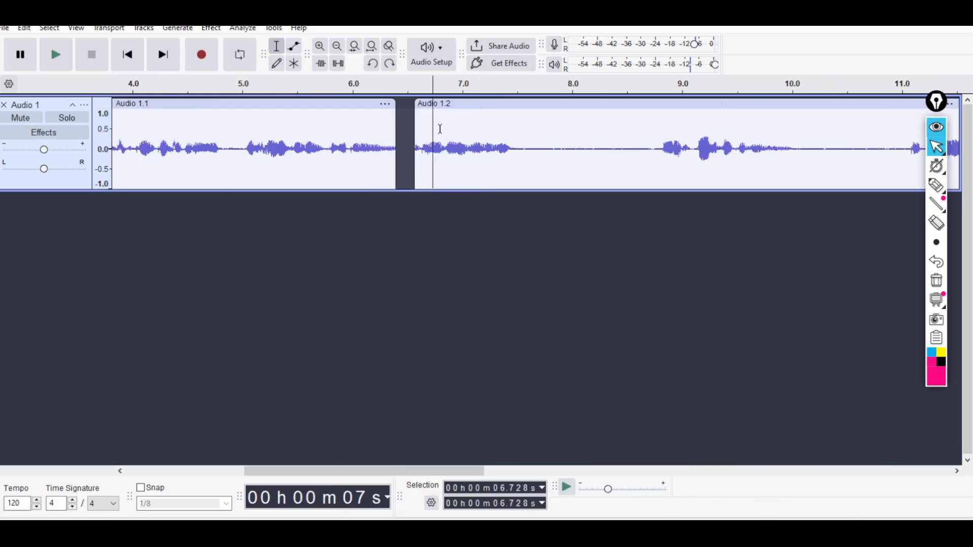
left_click_drag(428, 123, 384, 133)
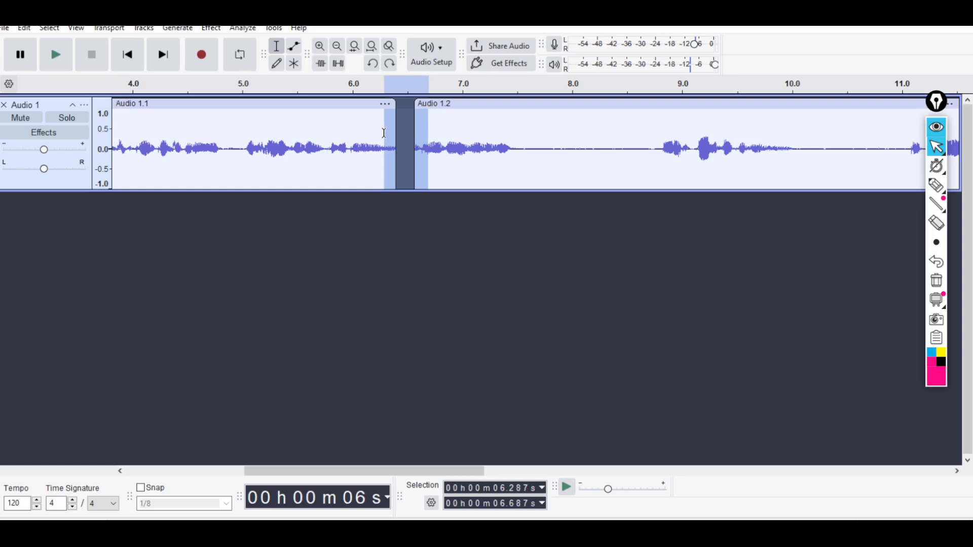
right_click(387, 132)
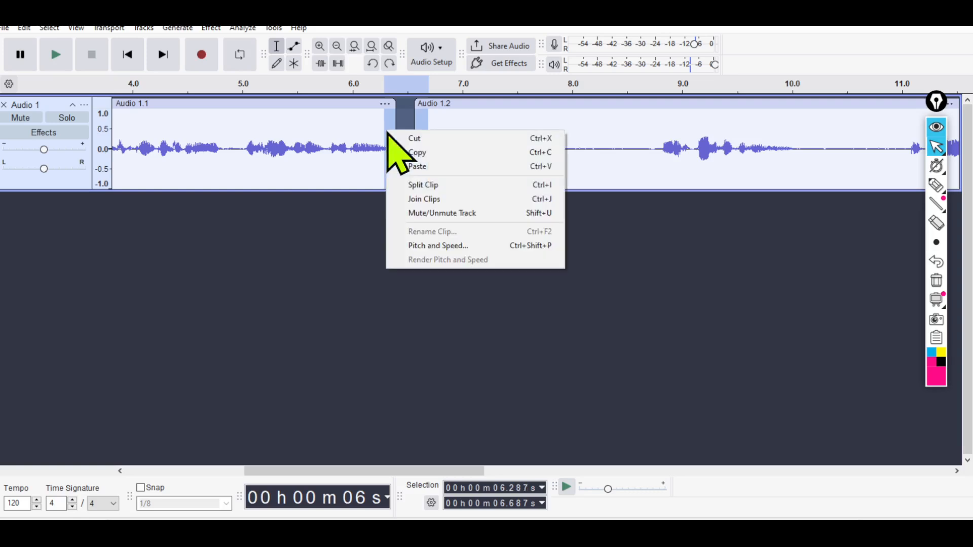
left_click(441, 199)
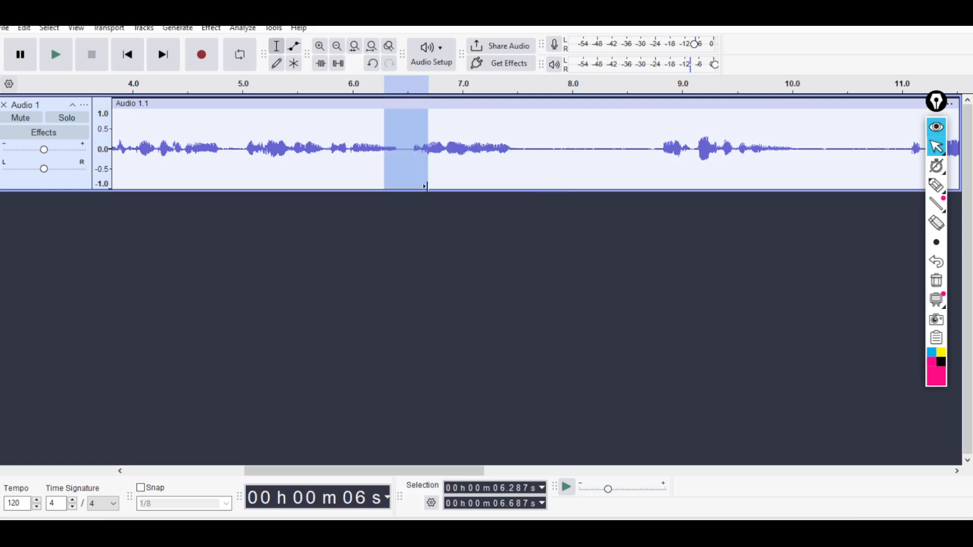
Apply Truncate Silence to the whole joined clip at -20 dB threshold and 0.5 s duration, with independent track truncation turned off.
left_click(408, 154)
left_click_drag(405, 141, 569, 140)
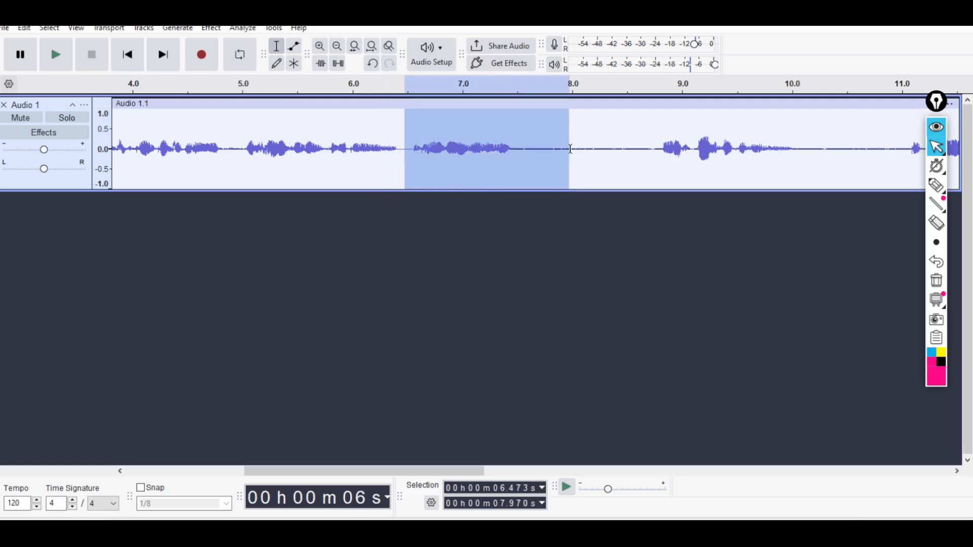
left_click(570, 146)
double_click(568, 131)
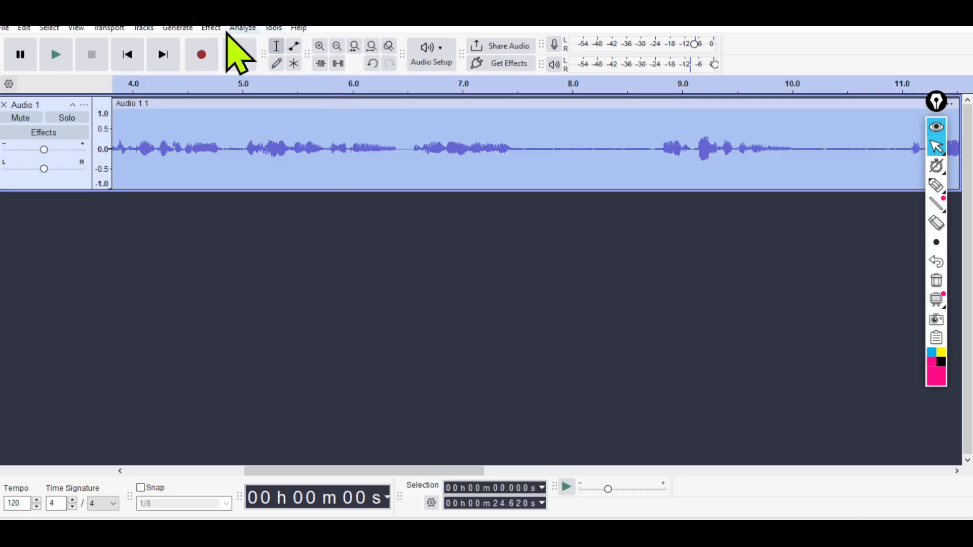
left_click(211, 28)
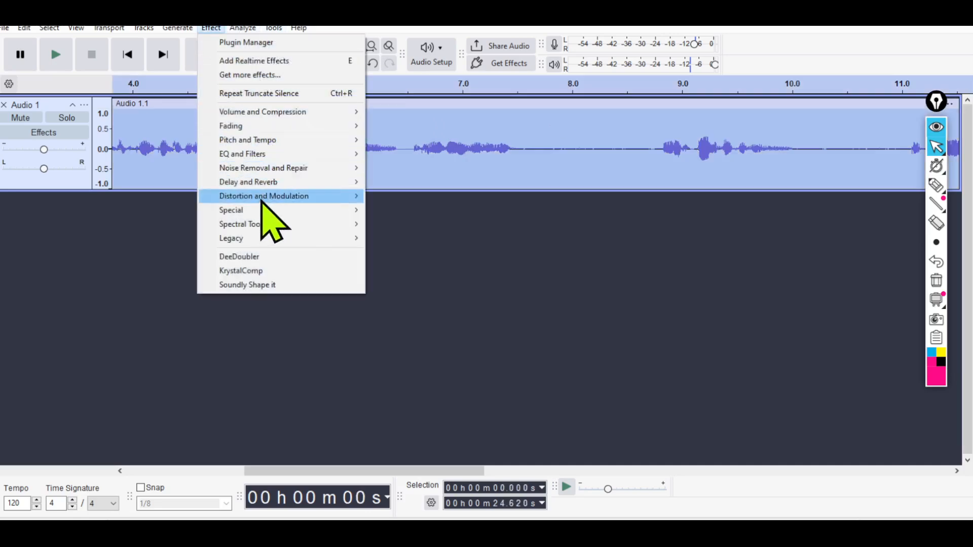
mouse_move(261, 209)
left_click(413, 252)
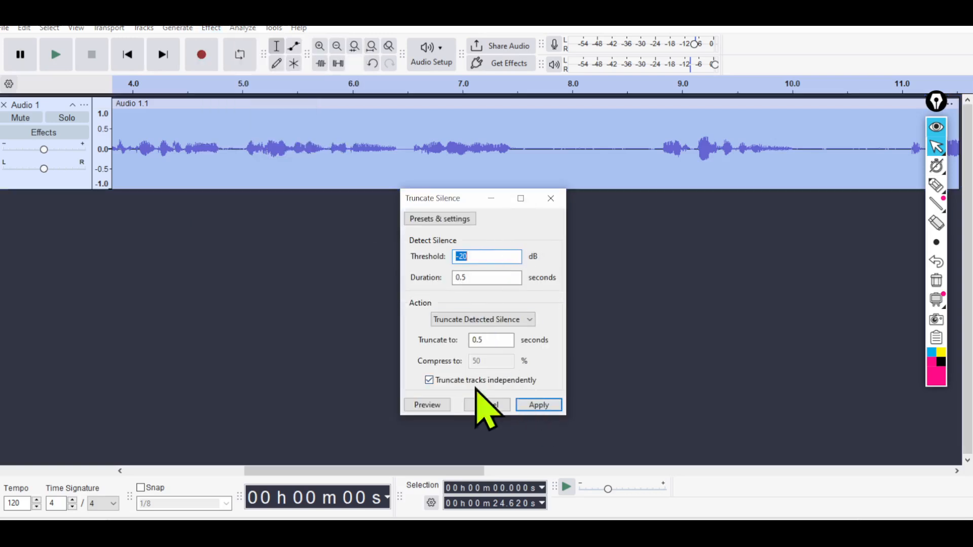
left_click(429, 381)
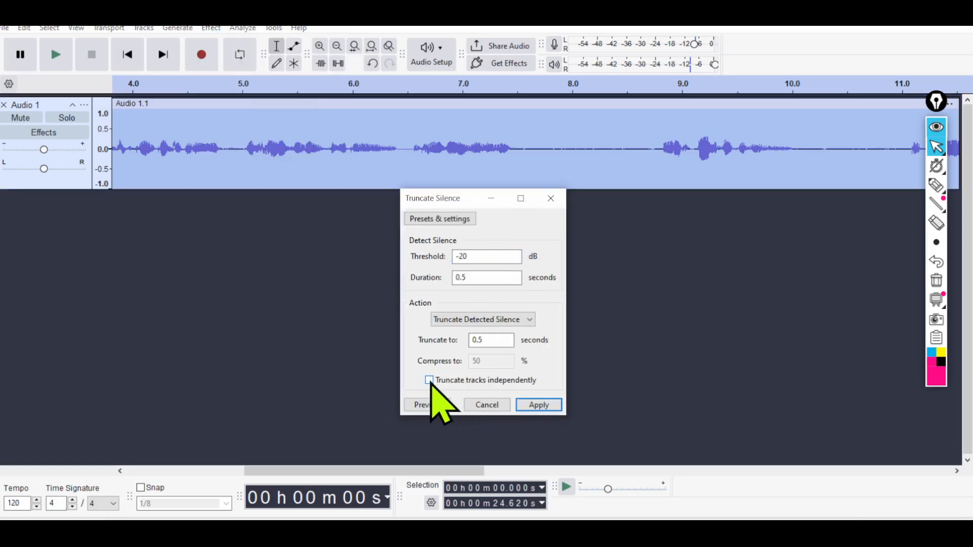
left_click(539, 406)
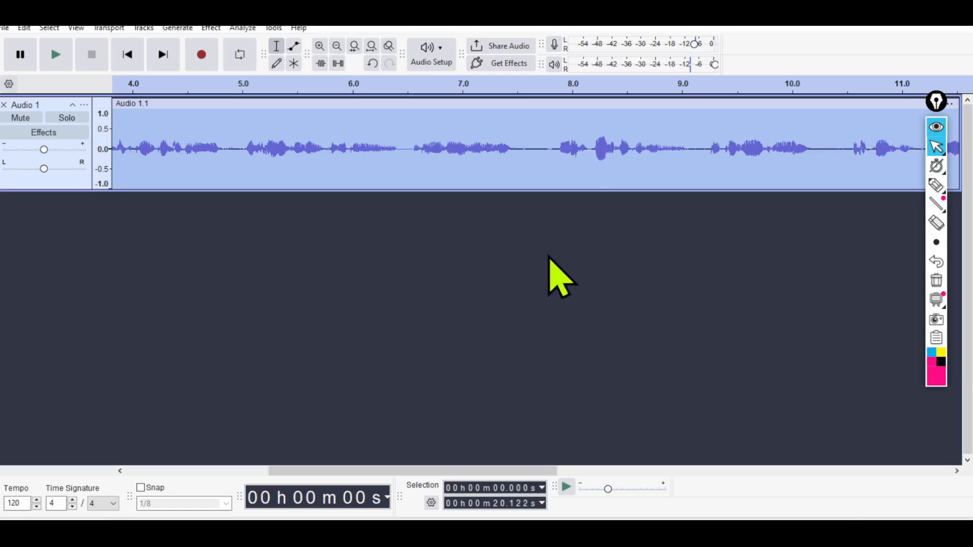
Outline four of the remaining pauses along the truncated waveform with the annotation pen, and clear the drawings.
left_click_drag(480, 470, 598, 482)
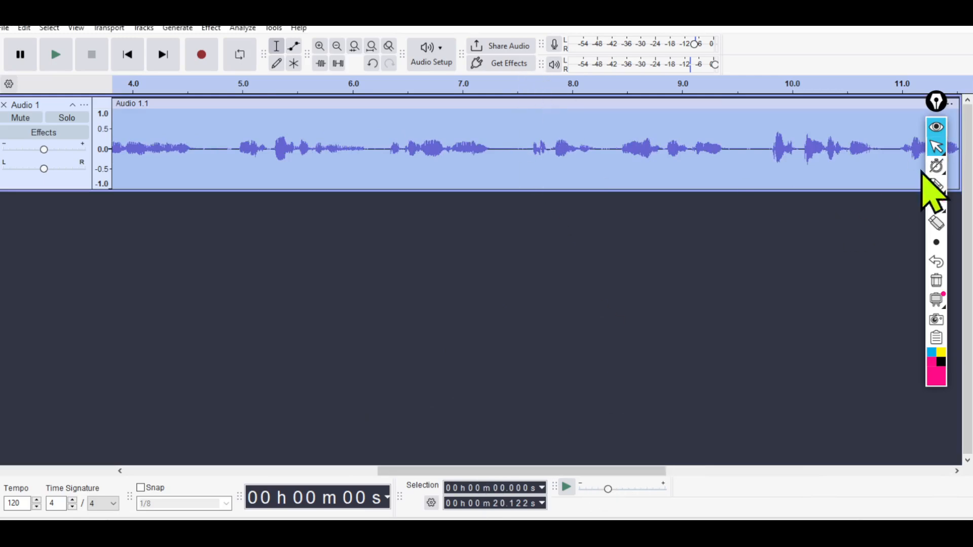
left_click(936, 185)
left_click_drag(524, 124, 512, 149)
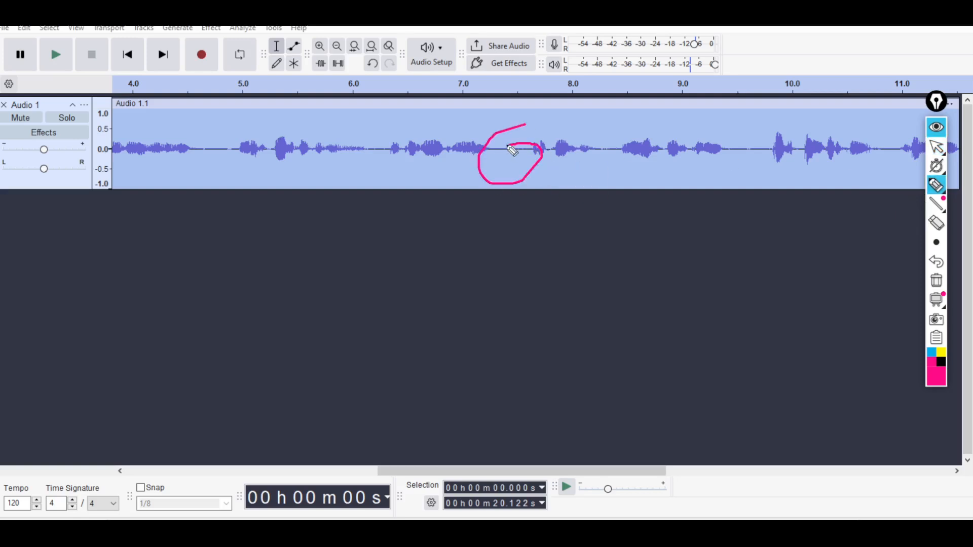
left_click_drag(202, 135, 245, 137)
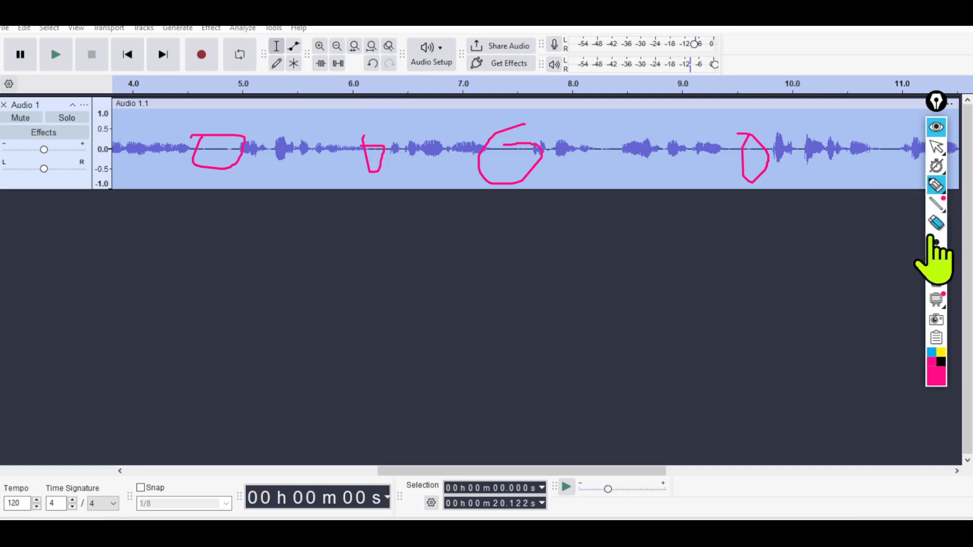
left_click(936, 280)
left_click(937, 147)
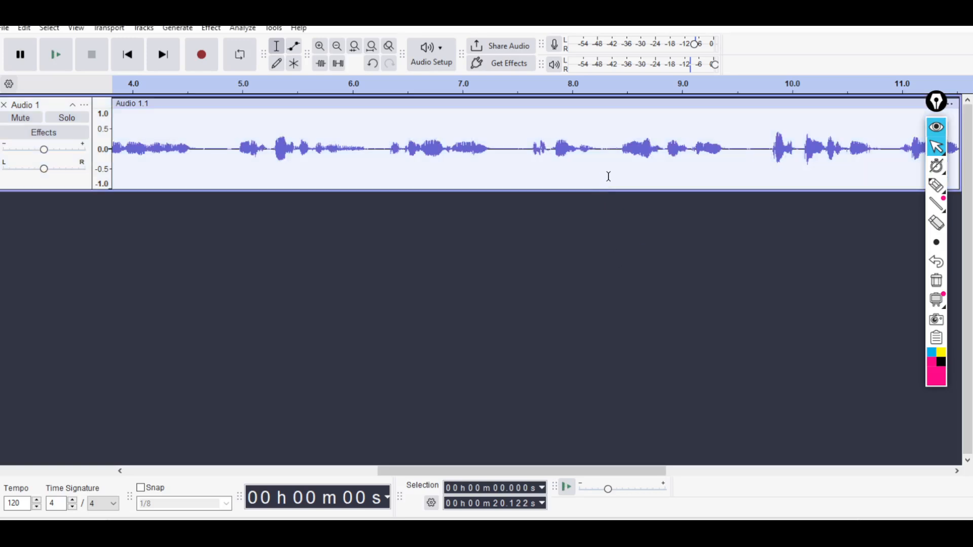
Undo the last Truncate Silence and the joining of the two clips.
key("ctrl+z")
key("ctrl+z")
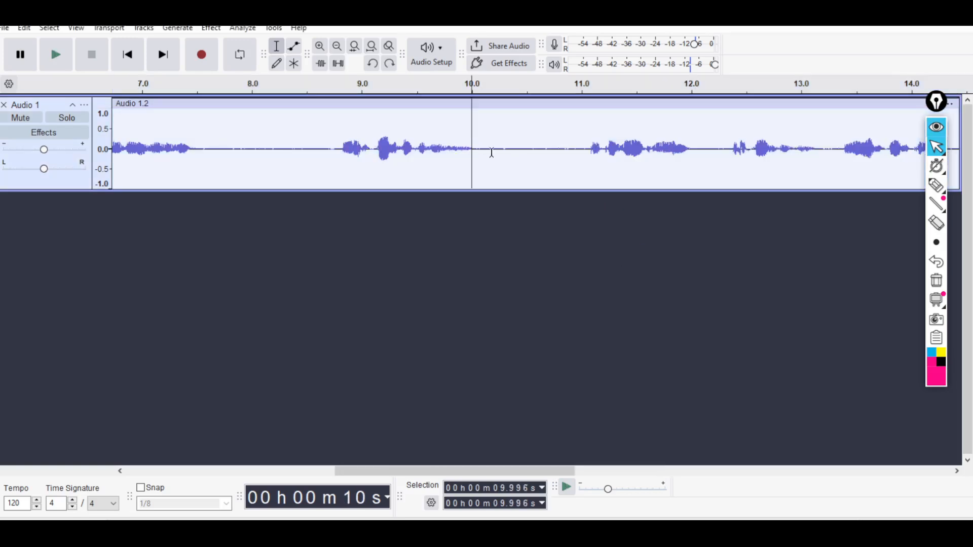
Delete the second clip, the additional recording that starts at about 6.56 s, from the track.
left_click_drag(525, 474, 750, 471)
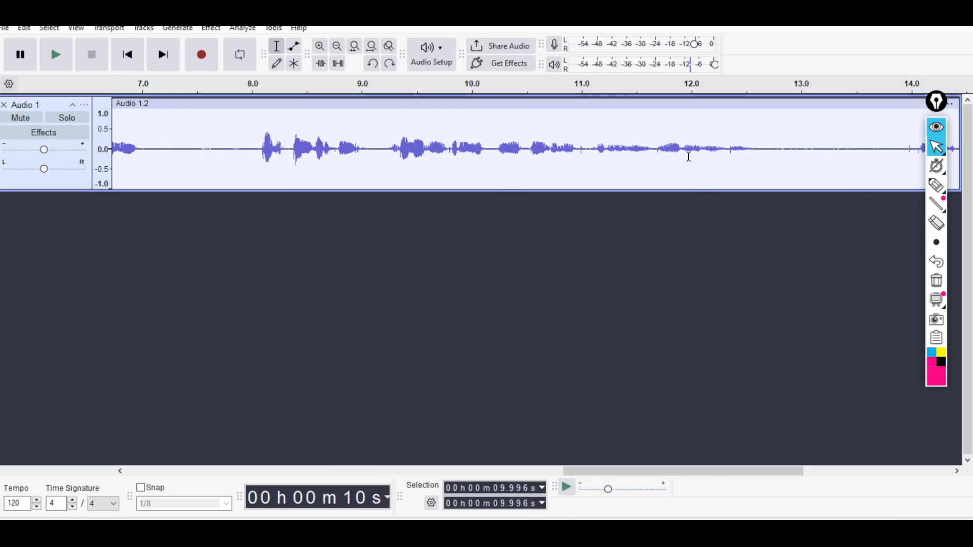
left_click(700, 109)
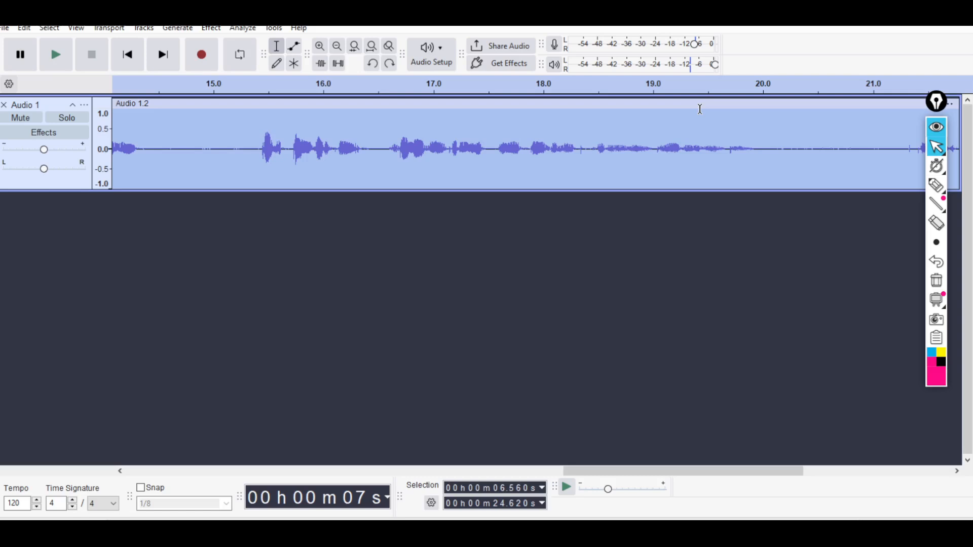
left_click(328, 130)
left_click_drag(174, 126, 189, 126)
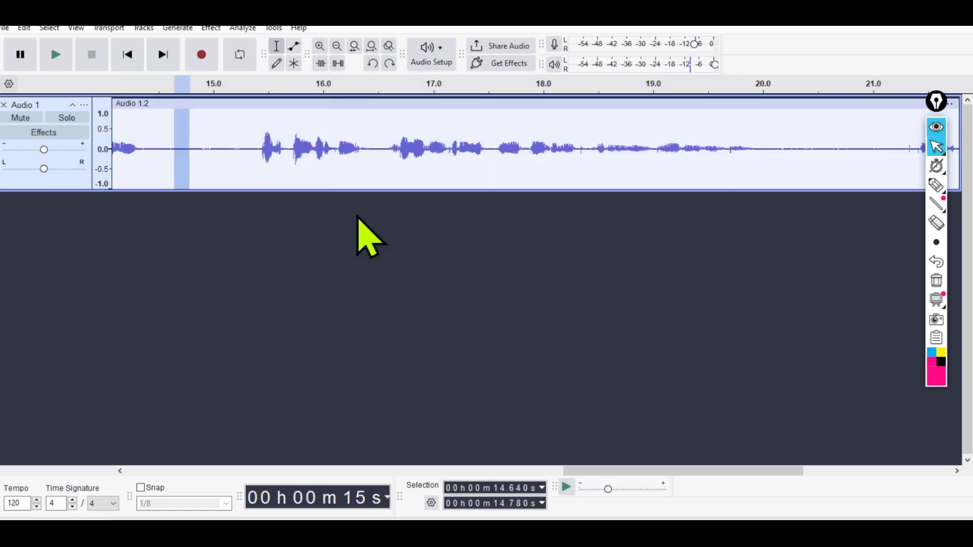
left_click_drag(619, 471, 305, 467)
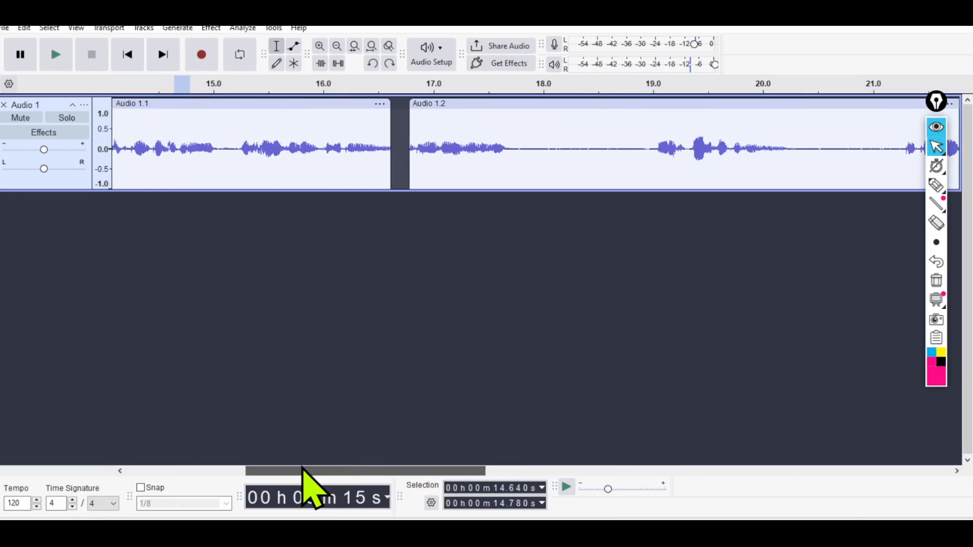
left_click(461, 104)
key("Delete")
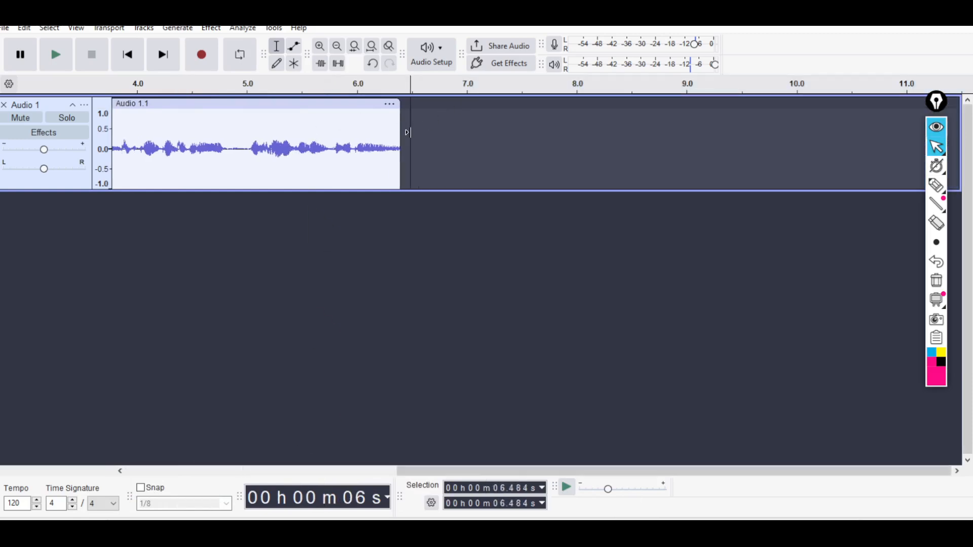
Select the entire remaining clip and examine the available effects, including the Fading and EQ and Filters categories.
left_click(383, 109)
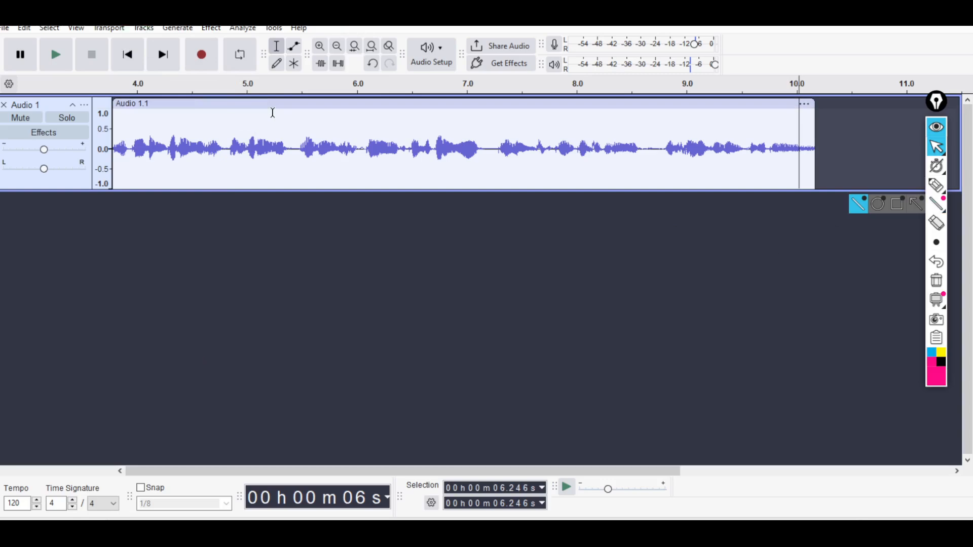
double_click(438, 137)
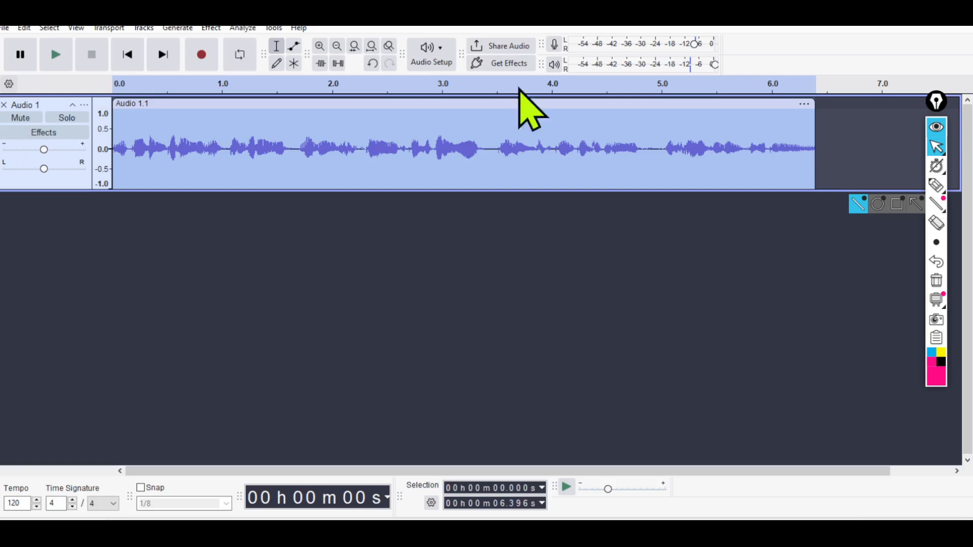
left_click(211, 28)
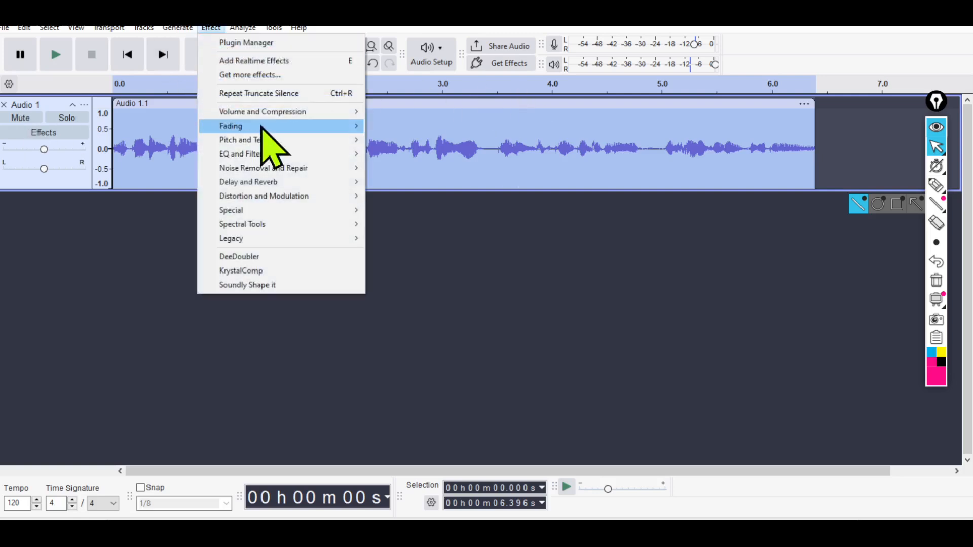
mouse_move(263, 127)
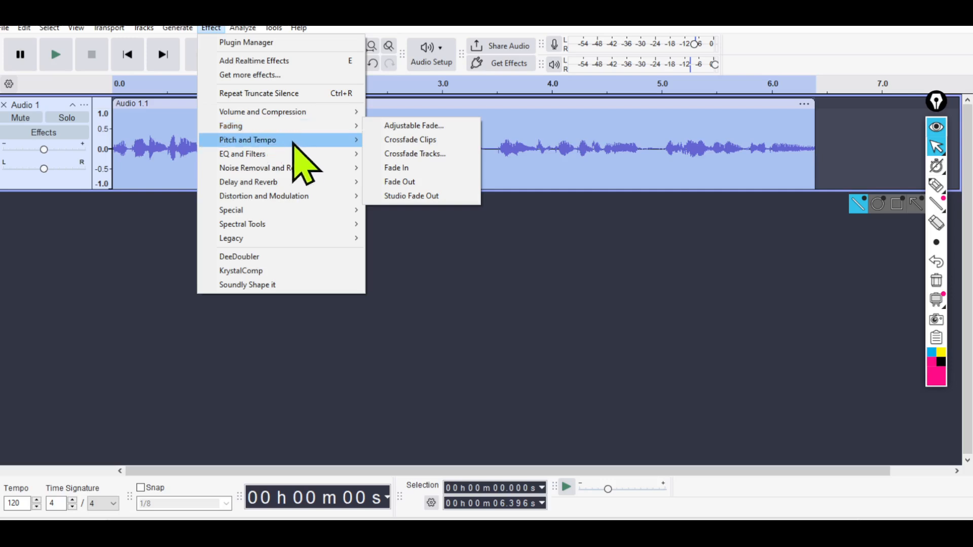
left_click(183, 129)
key("ctrl+a")
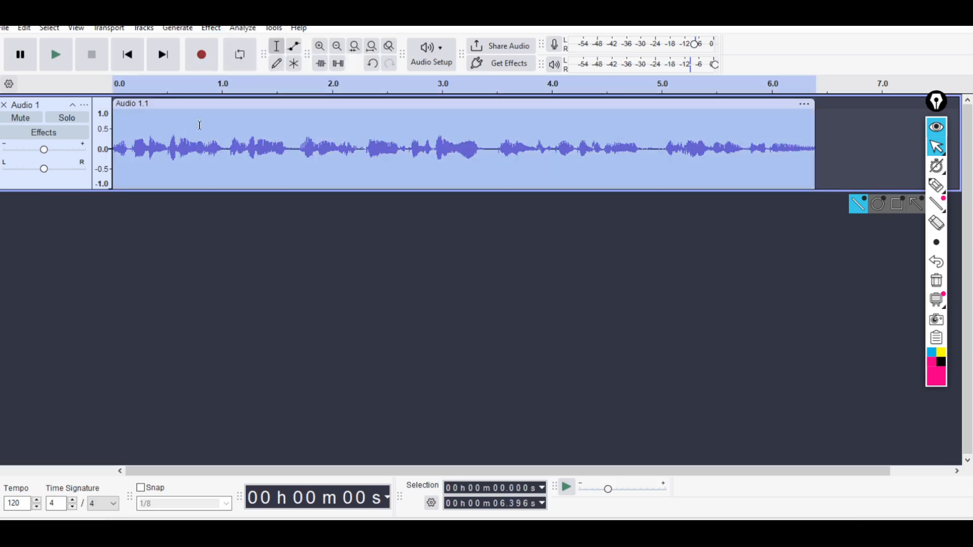
left_click(211, 28)
mouse_move(329, 154)
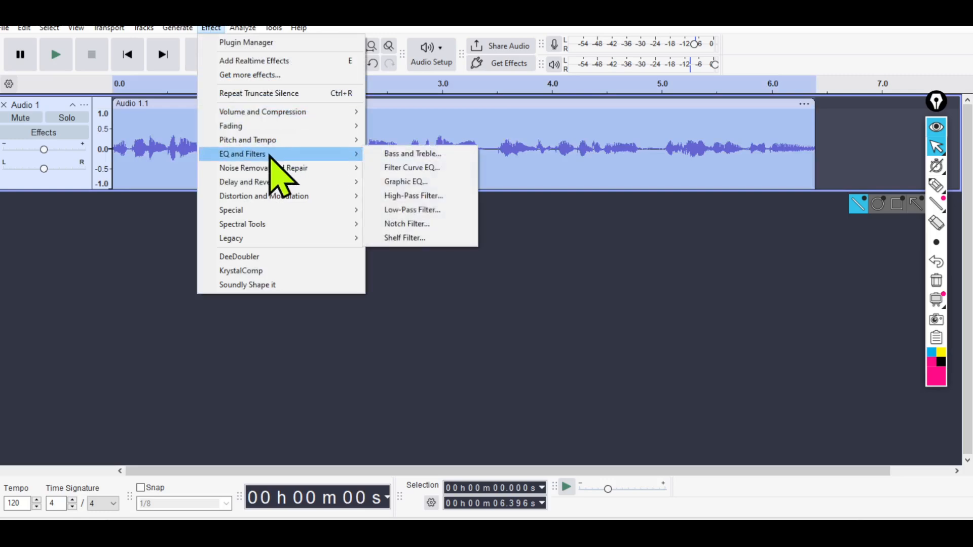
left_click(578, 127)
Select the short quiet stretch between words in the clip, from about 4.81 s to 5.01 s.
left_click(490, 127)
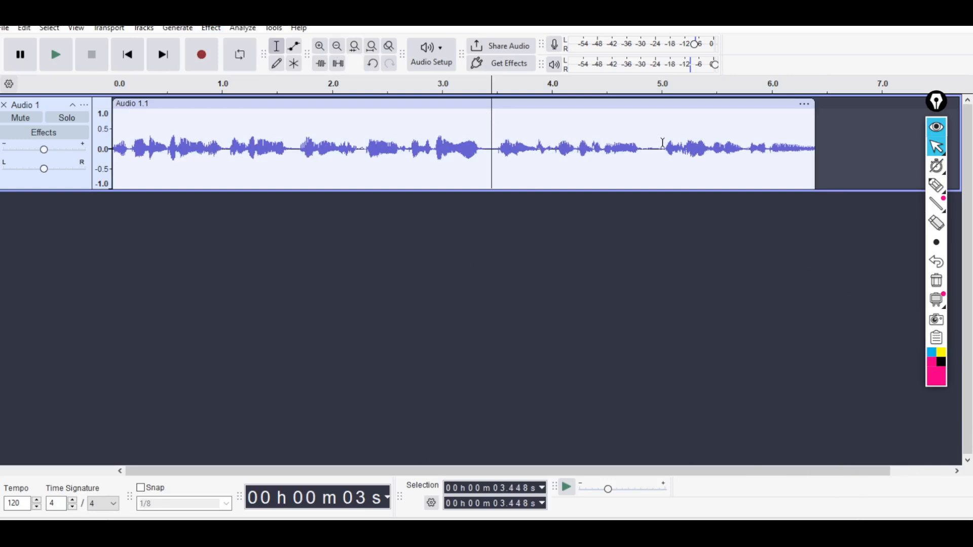
left_click(320, 46)
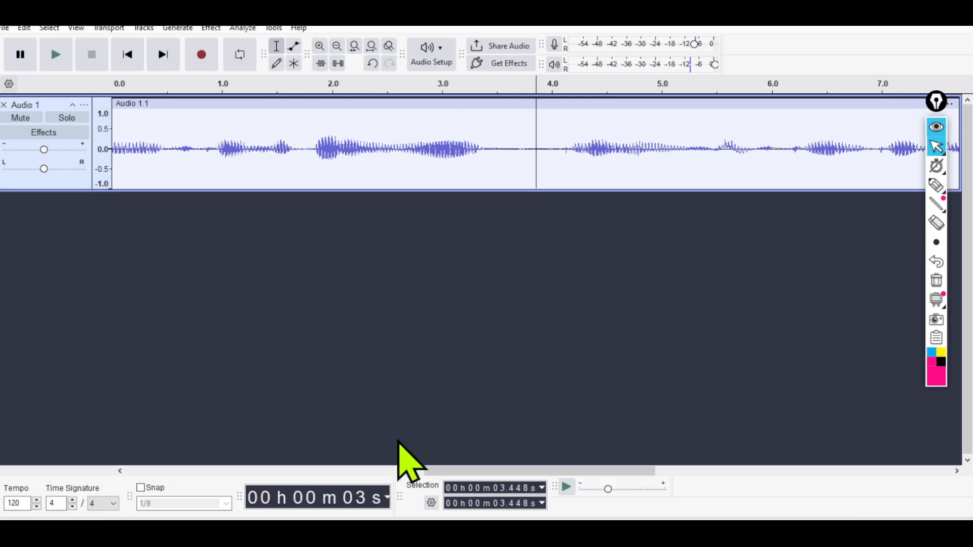
left_click_drag(441, 474, 637, 477)
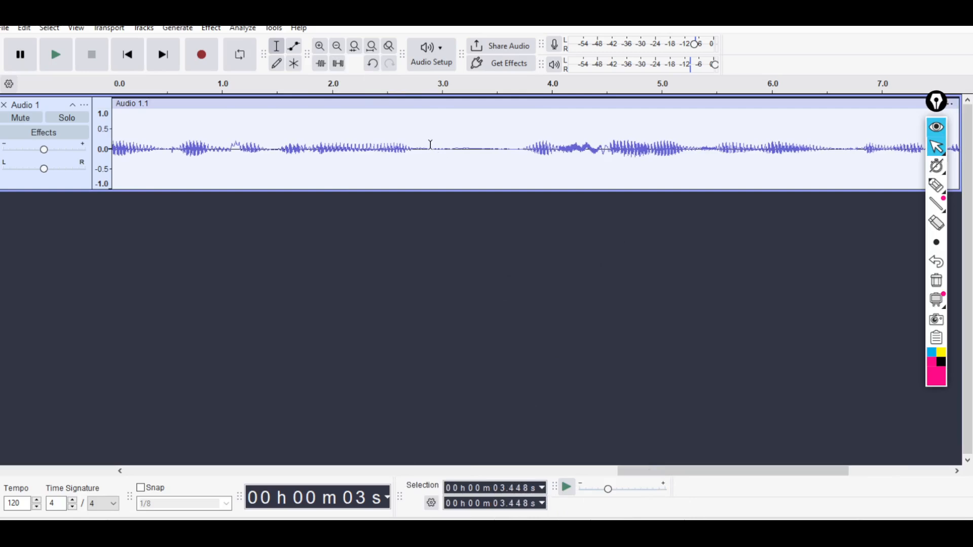
left_click_drag(431, 144, 518, 164)
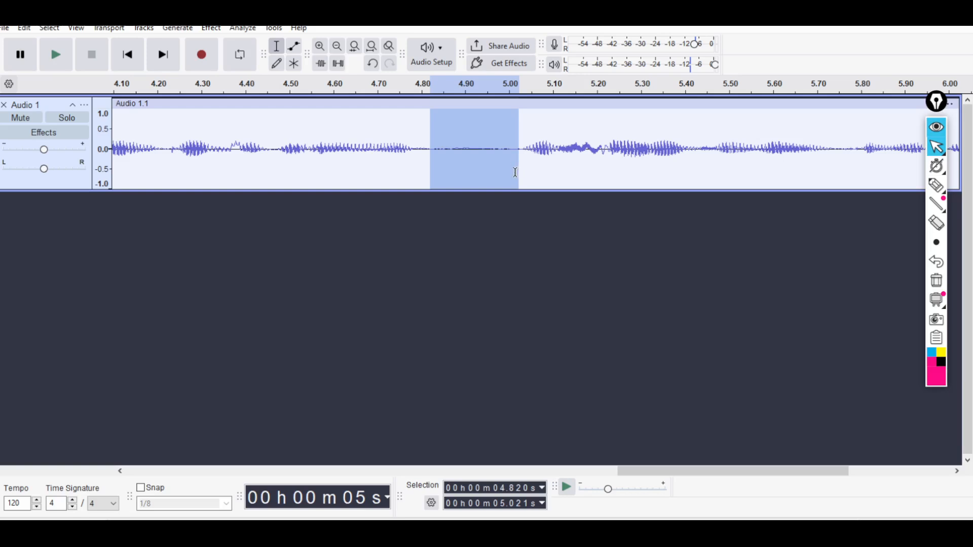
left_click(462, 142)
left_click_drag(427, 145, 516, 161)
Circle the selected quiet stretch and parts of the preceding speech with the annotation pen, and clear the drawings.
left_click(937, 185)
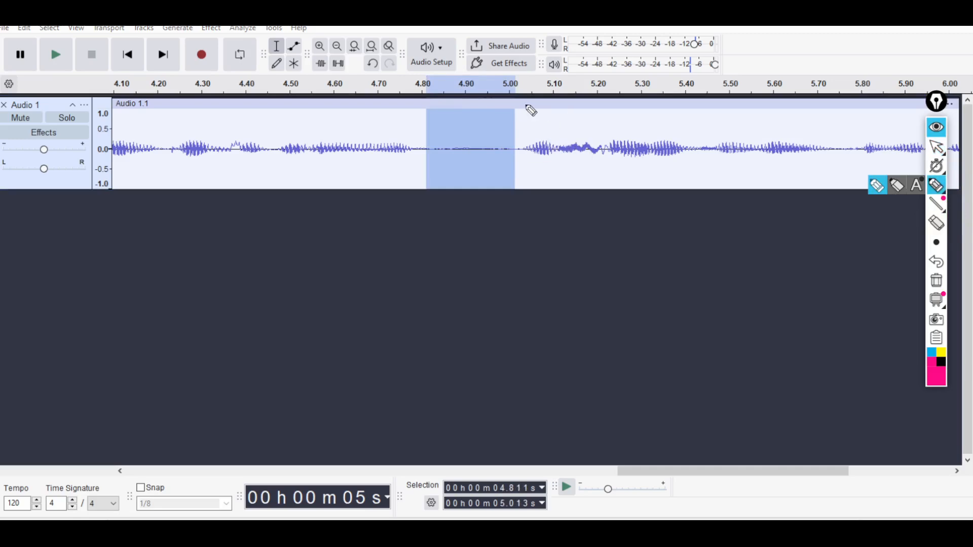
mouse_move(527, 104)
left_mouse_down()
mouse_move(446, 206)
mouse_move(465, 119)
mouse_move(432, 128)
mouse_move(452, 163)
mouse_move(447, 142)
left_mouse_up()
mouse_move(343, 128)
left_mouse_down()
mouse_move(378, 161)
mouse_move(322, 134)
mouse_move(310, 156)
left_mouse_up()
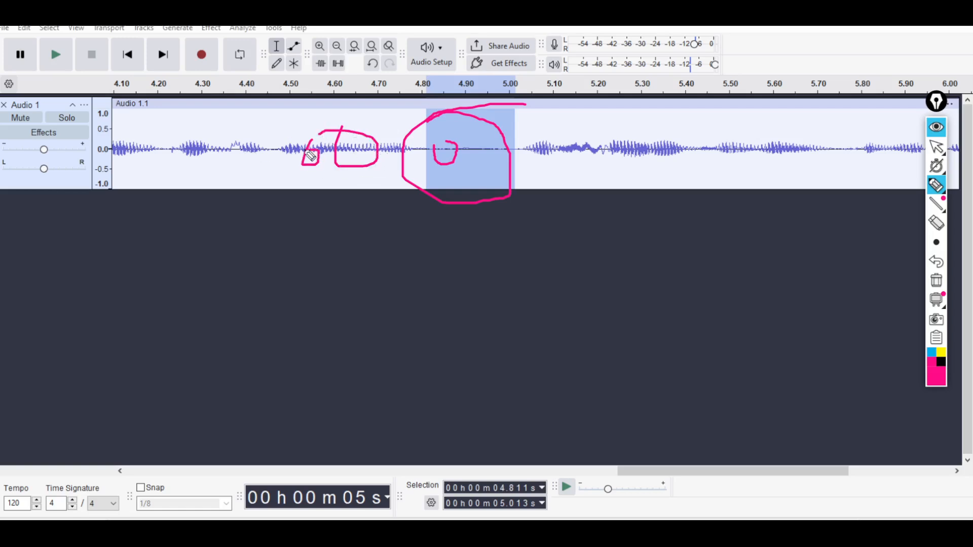
left_click(936, 281)
left_click(936, 147)
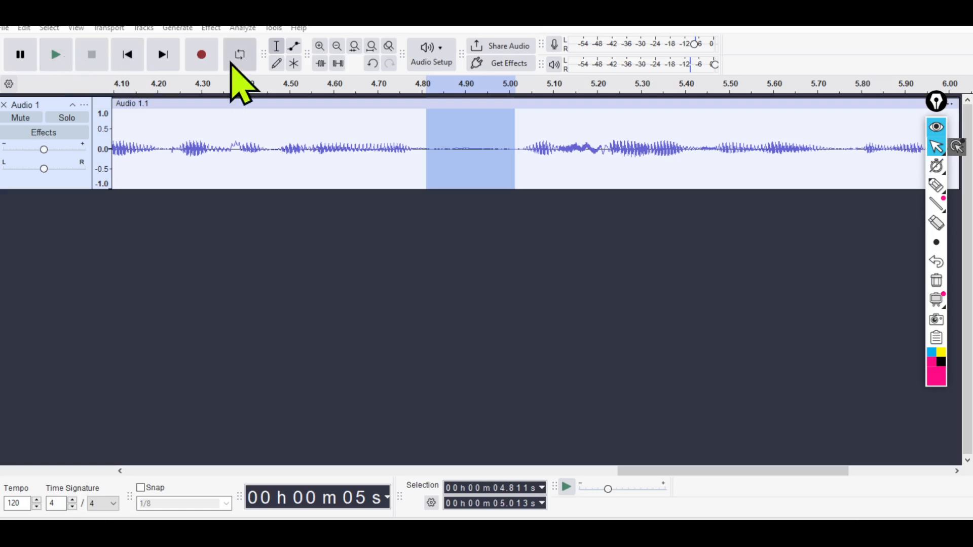
Record about 3 s of additional audio after the existing clip on the same track.
left_click(202, 54)
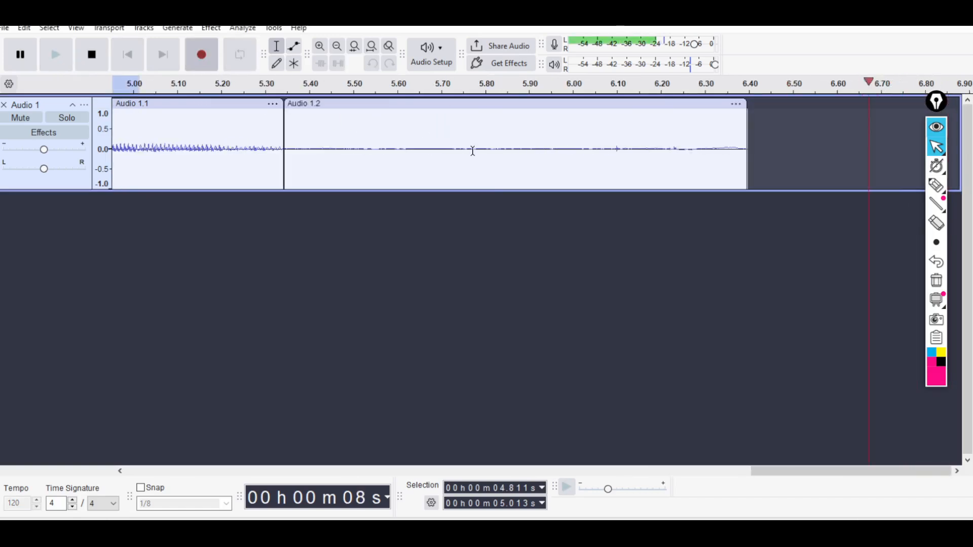
left_click(92, 54)
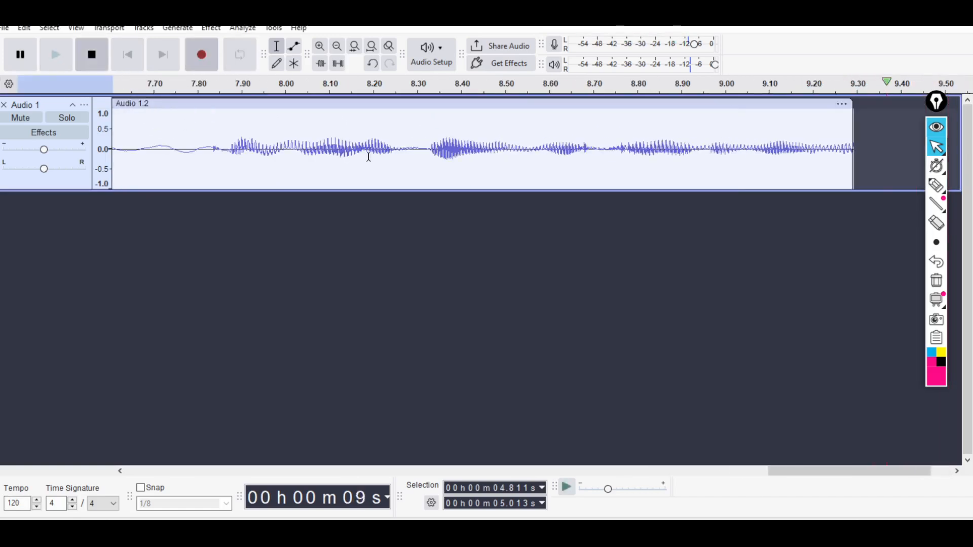
Select the quiet stretch between words from about 4.82 s to 5.02 s and open the Noise Reduction effect.
left_click_drag(822, 474, 531, 474)
left_click(375, 140)
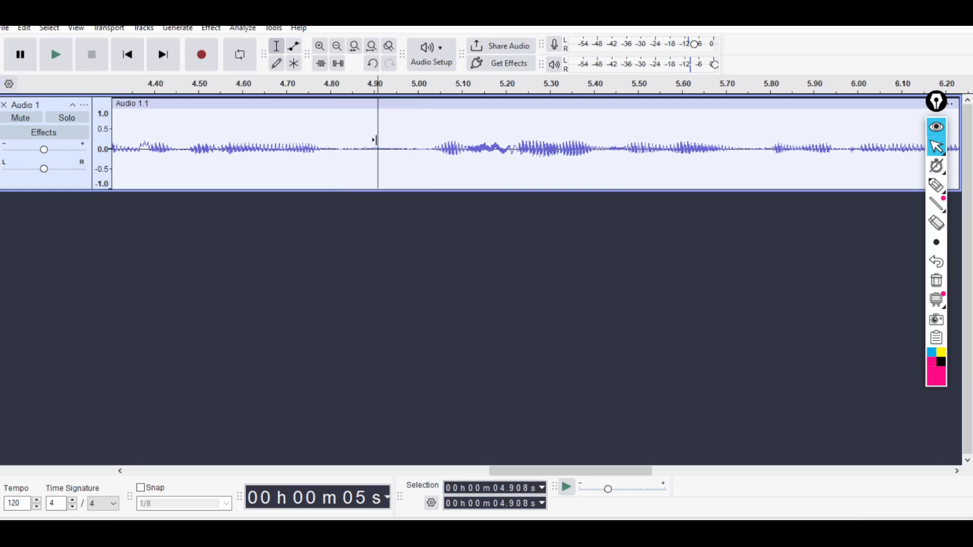
left_click_drag(338, 146, 428, 159)
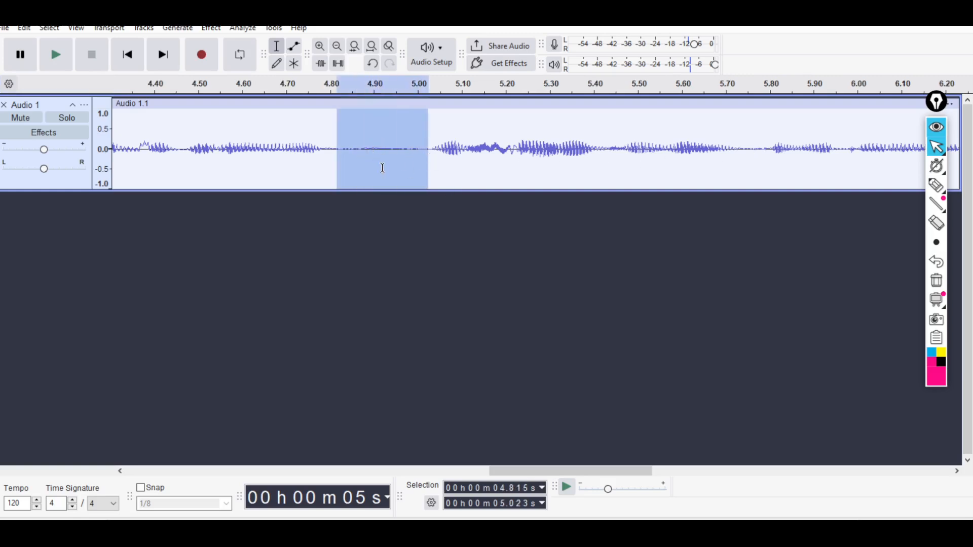
left_click(213, 28)
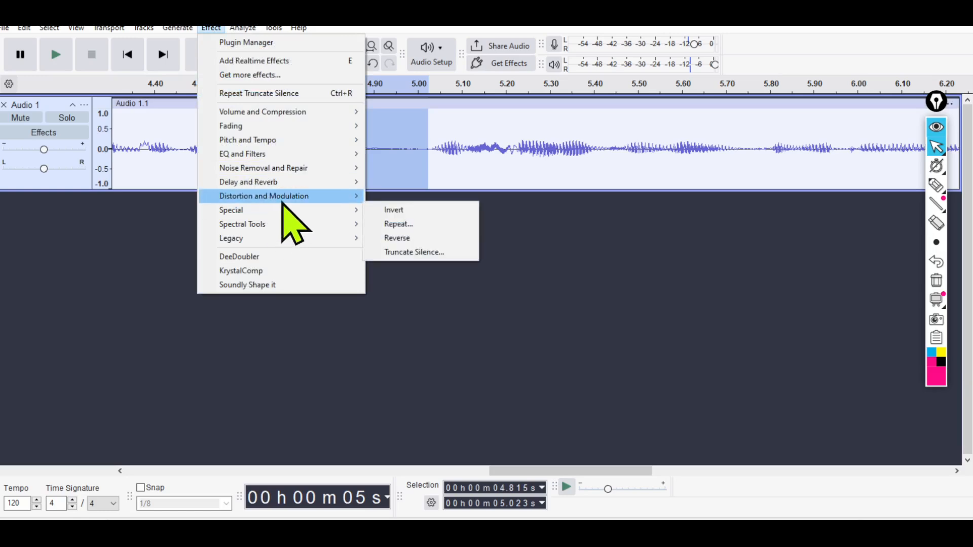
mouse_move(277, 184)
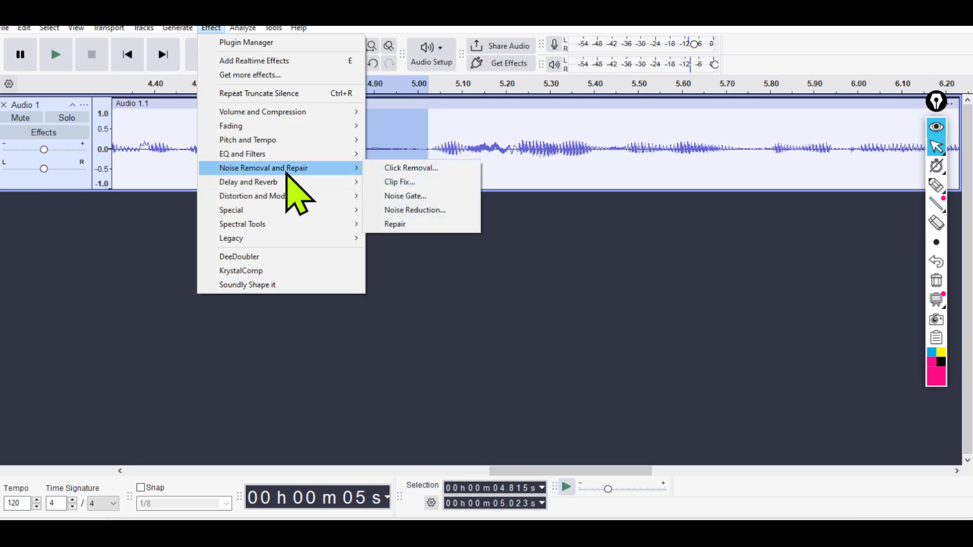
left_click(415, 210)
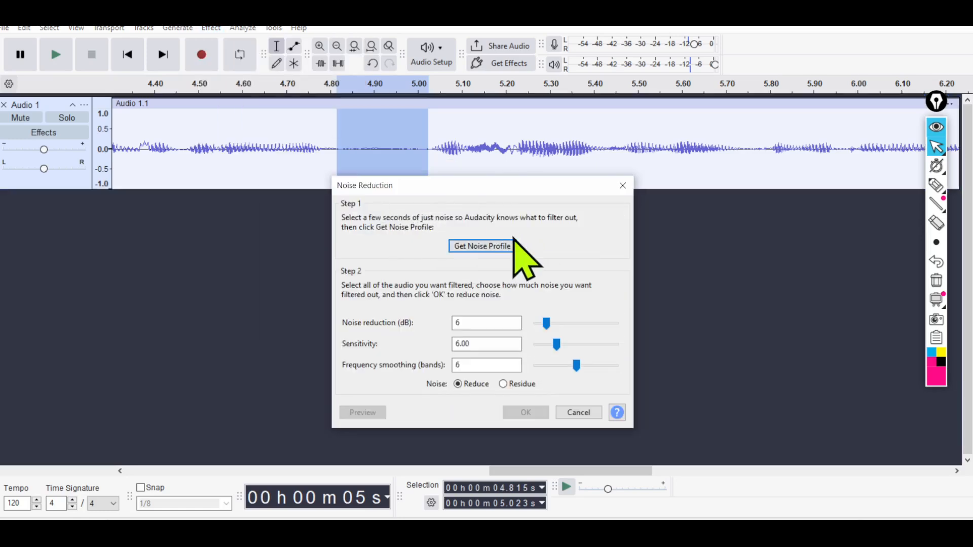
Circle Get Noise Profile temporarily with the annotation pen, and capture the noise profile from the selected quiet stretch.
left_click(936, 185)
mouse_move(514, 229)
left_mouse_down()
mouse_move(456, 226)
mouse_move(556, 250)
mouse_move(472, 231)
left_mouse_up()
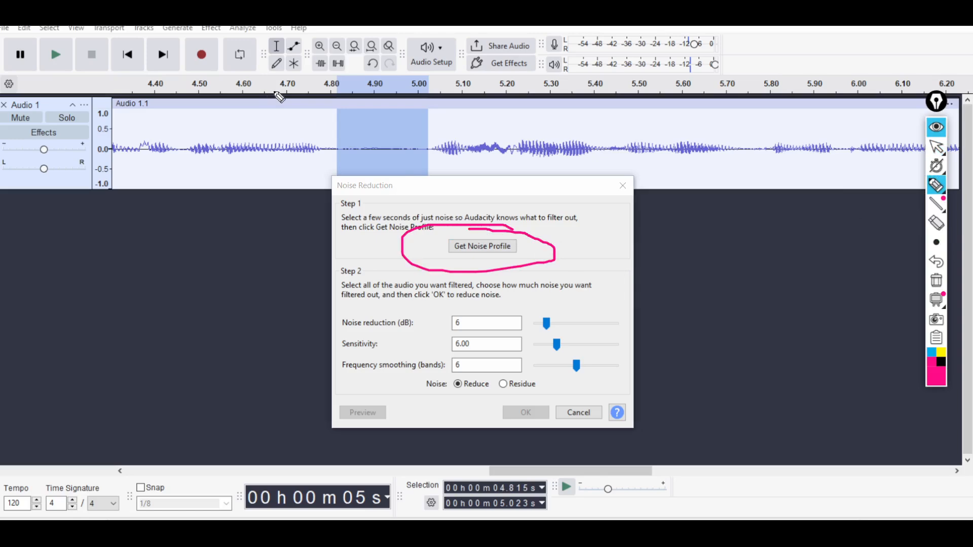
left_click(936, 281)
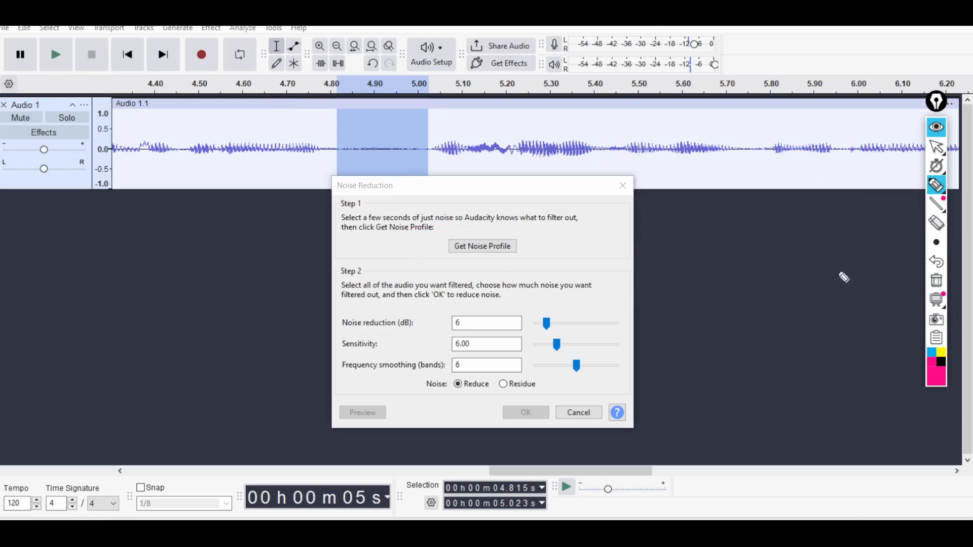
left_click(936, 147)
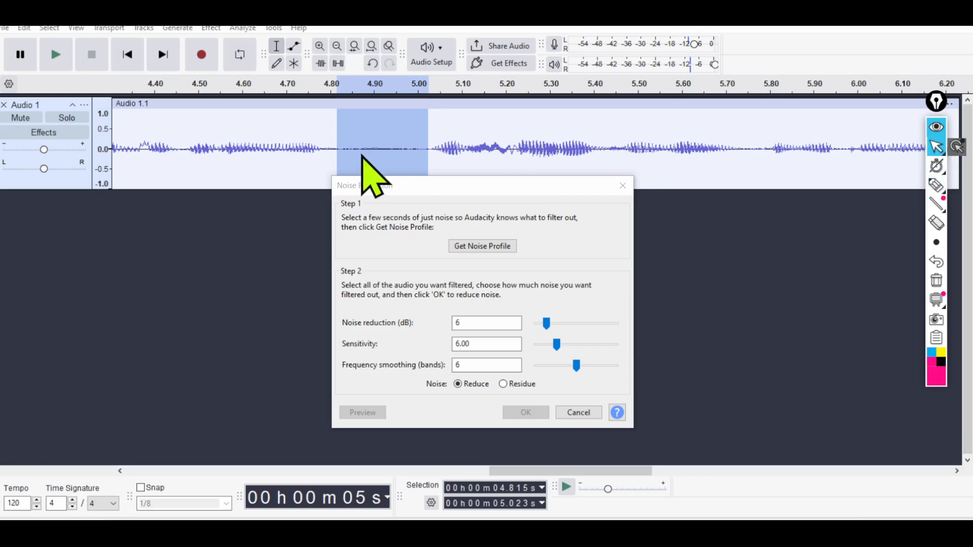
left_click(496, 248)
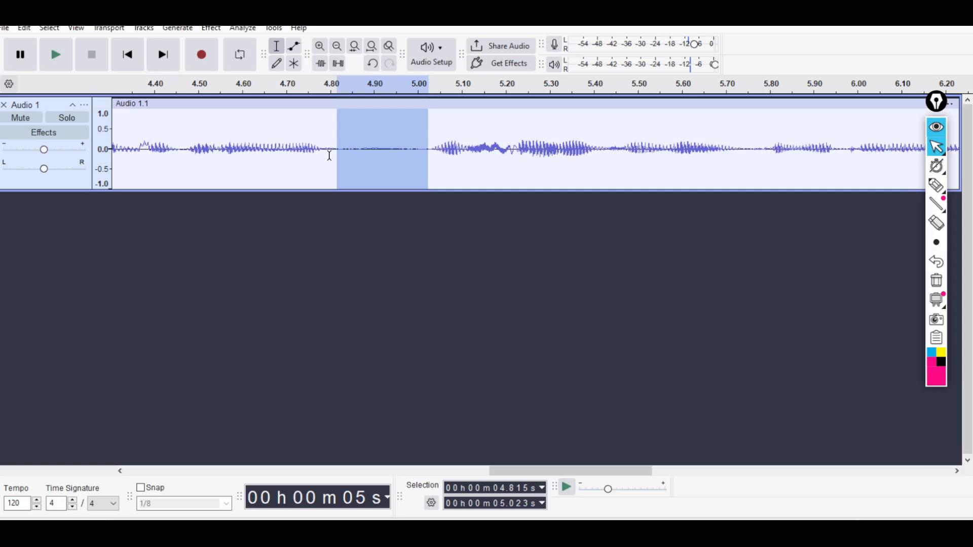
Select all the audio on the track and open the Noise Reduction effect for it.
key("ctrl+a")
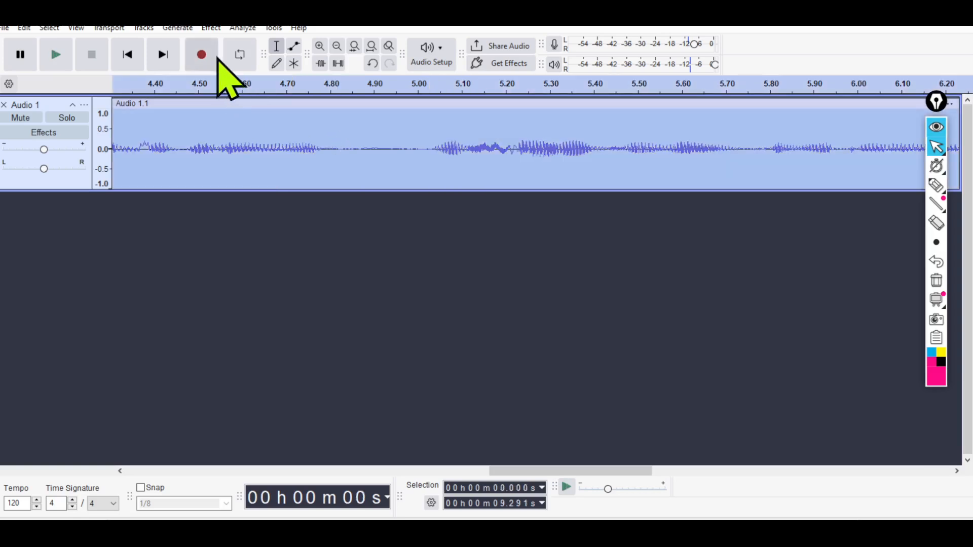
left_click(210, 28)
mouse_move(212, 29)
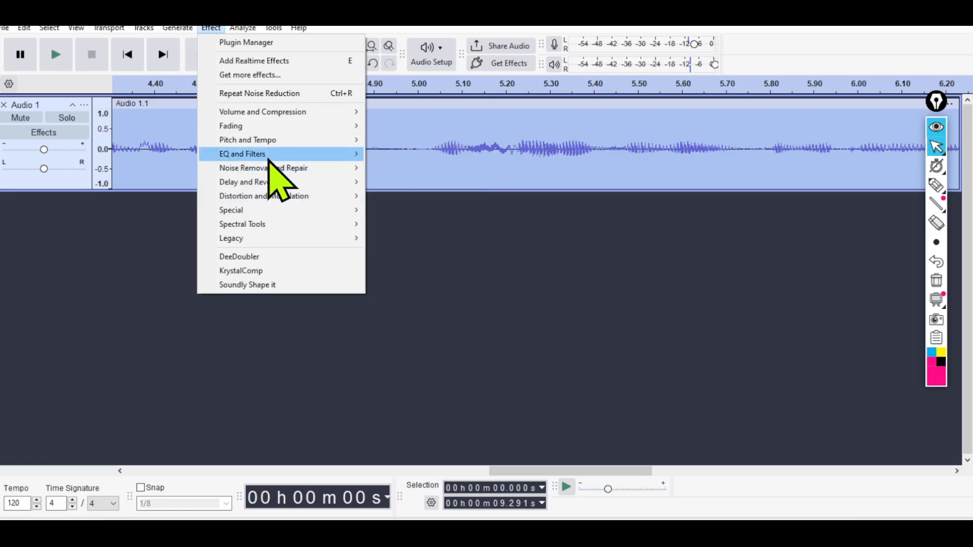
mouse_move(342, 154)
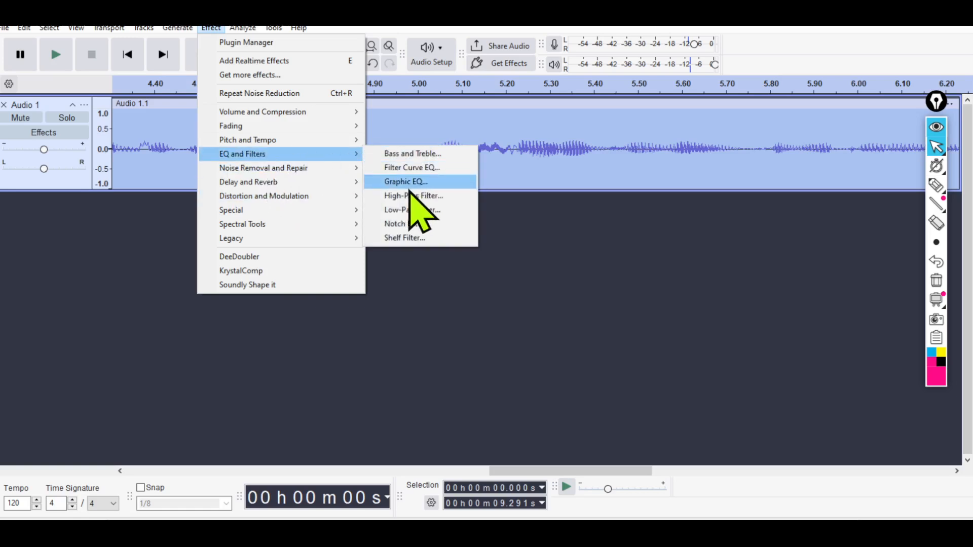
mouse_move(272, 201)
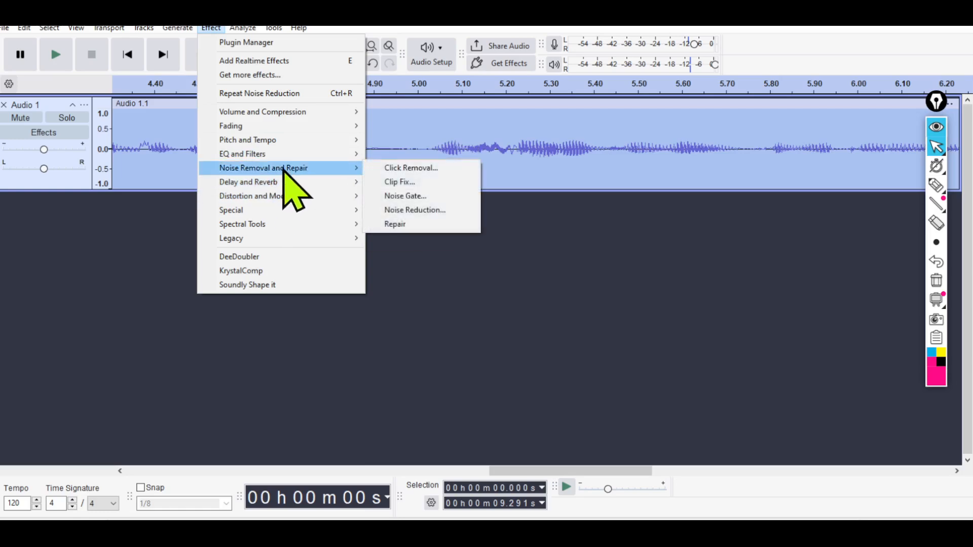
left_click(403, 210)
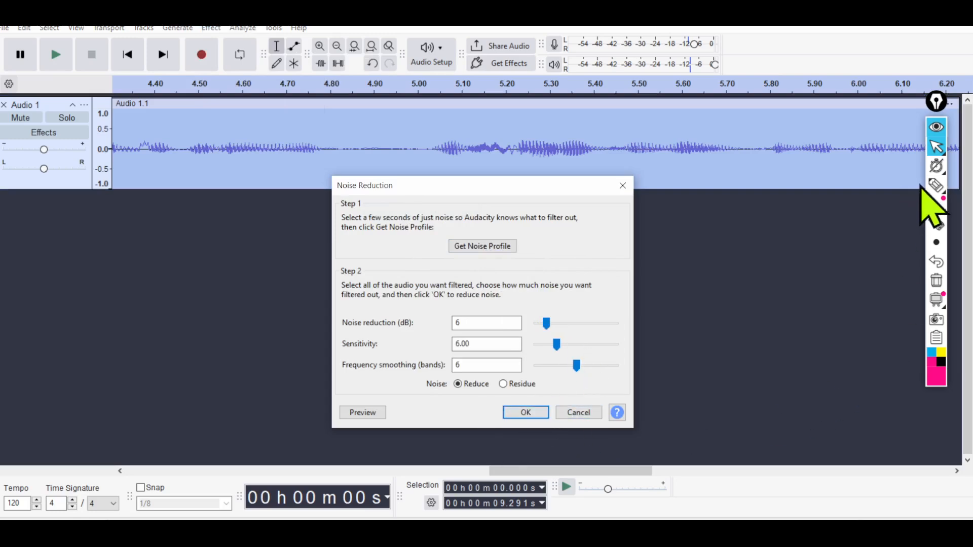
Circle OK temporarily with the annotation pen, and apply Noise Reduction at 6 dB, sensitivity 6.00 and frequency smoothing 6.
left_click(936, 186)
mouse_move(507, 401)
left_mouse_down()
mouse_move(487, 418)
mouse_move(522, 398)
mouse_move(527, 456)
mouse_move(496, 404)
mouse_move(519, 435)
left_mouse_up()
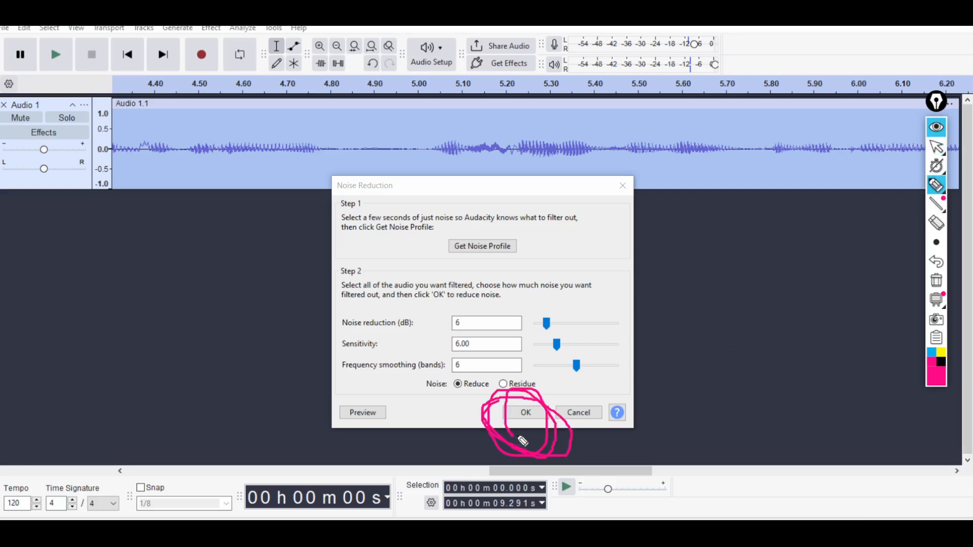
left_click(936, 280)
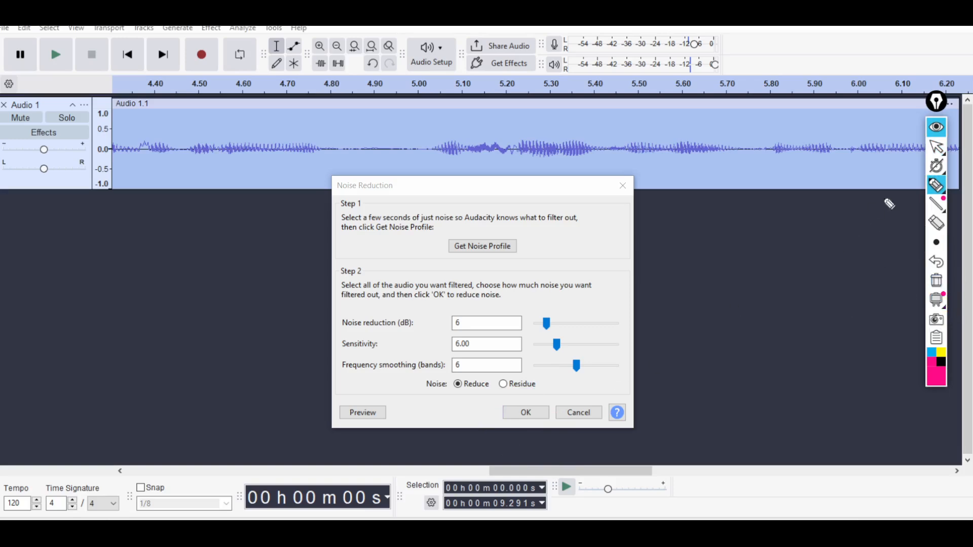
left_click(936, 147)
left_click(527, 412)
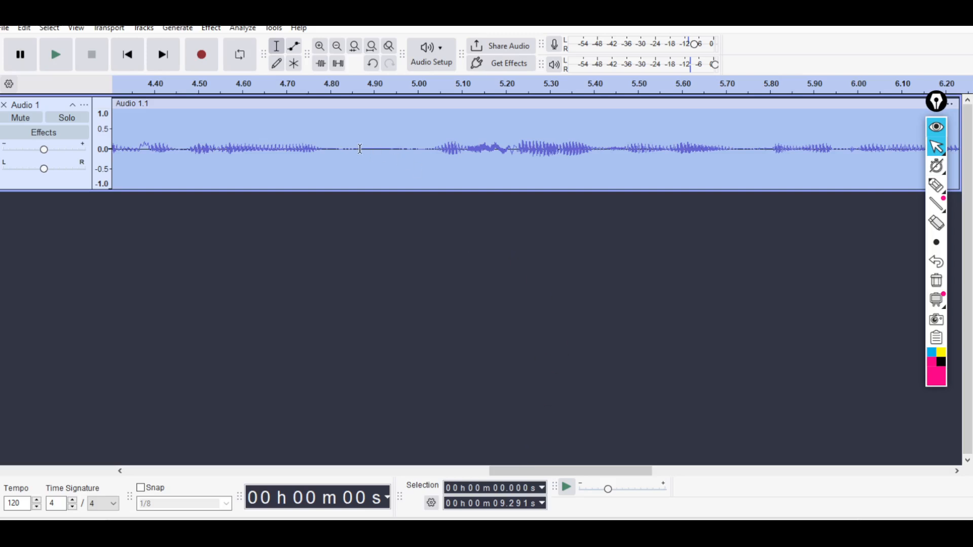
Mark the quiet gaps near 4.44, 4.9, 5.0, 5.1 and 5.77 s with the annotation pen, and clear the drawings.
left_click(936, 187)
mouse_move(341, 130)
left_mouse_down()
mouse_move(335, 148)
mouse_move(406, 135)
mouse_move(337, 153)
left_mouse_up()
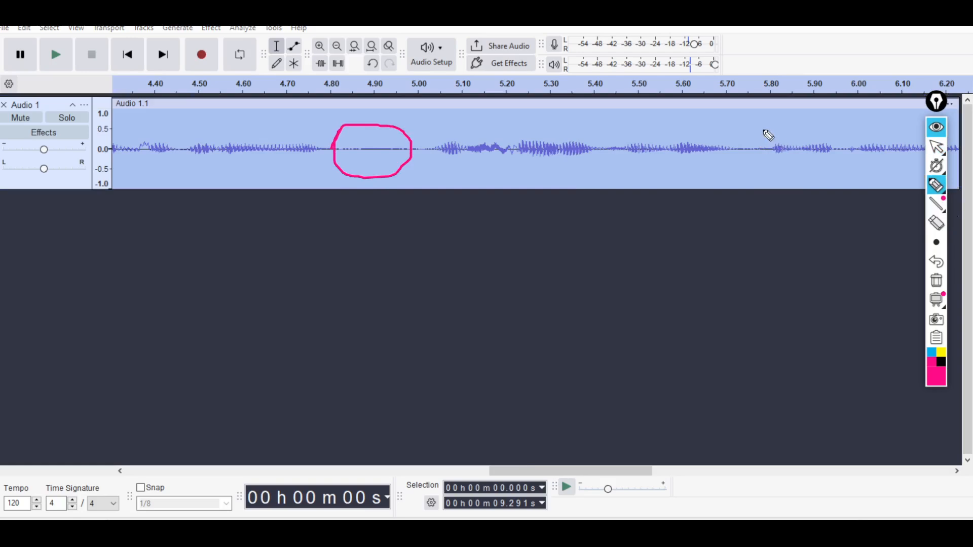
left_click_drag(762, 129, 765, 142)
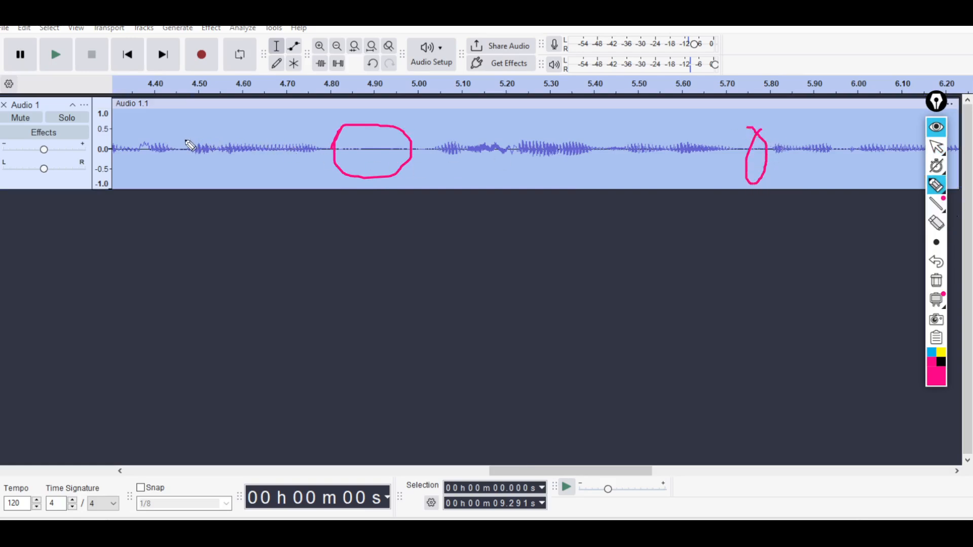
mouse_move(166, 144)
left_mouse_down()
mouse_move(187, 156)
mouse_move(169, 147)
left_mouse_up()
mouse_move(423, 136)
left_mouse_down()
mouse_move(423, 158)
mouse_move(431, 137)
mouse_move(475, 159)
mouse_move(459, 138)
mouse_move(427, 165)
left_mouse_up()
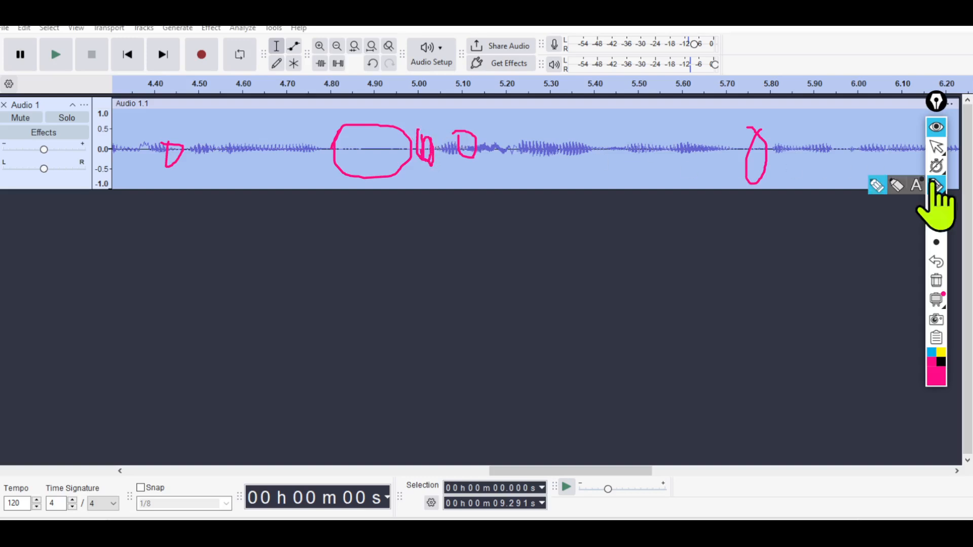
mouse_move(942, 163)
left_click(936, 184)
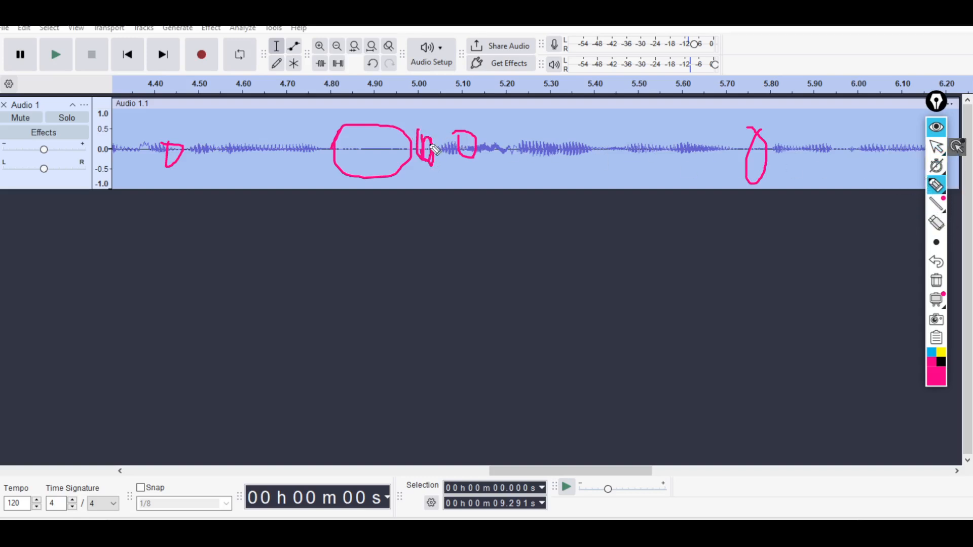
left_click(936, 147)
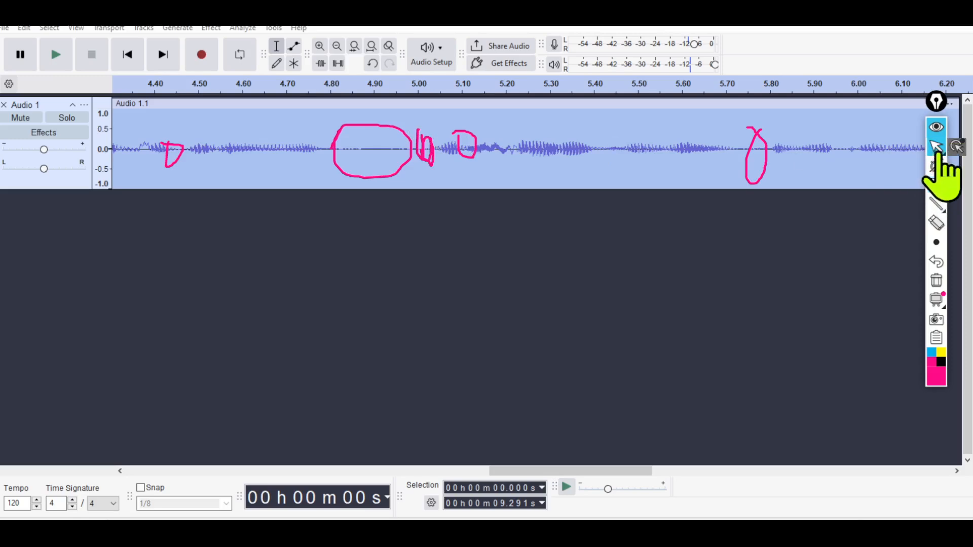
left_click(937, 280)
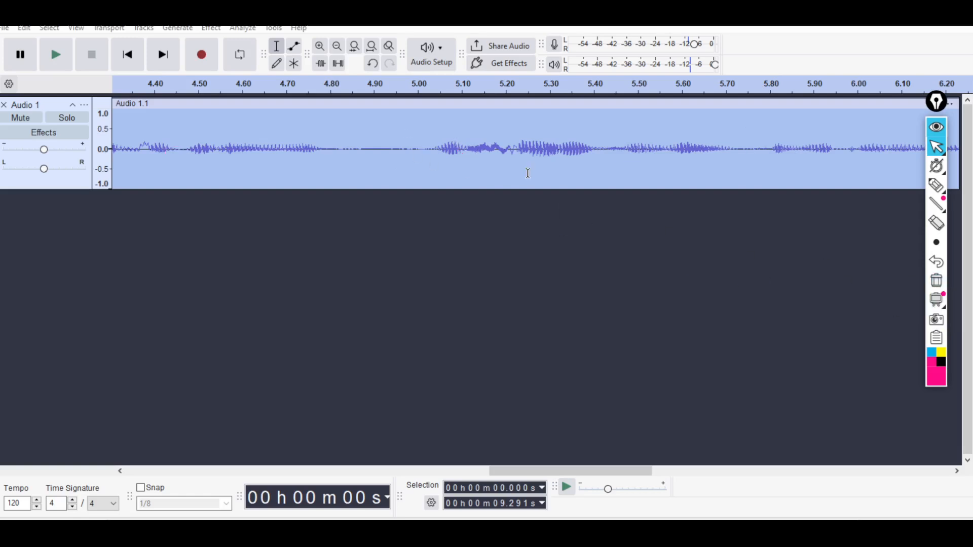
Circle the gap near 4.92 s temporarily with the annotation pen, and delete the audio from about 4.87 s to 4.97 s.
left_click(936, 185)
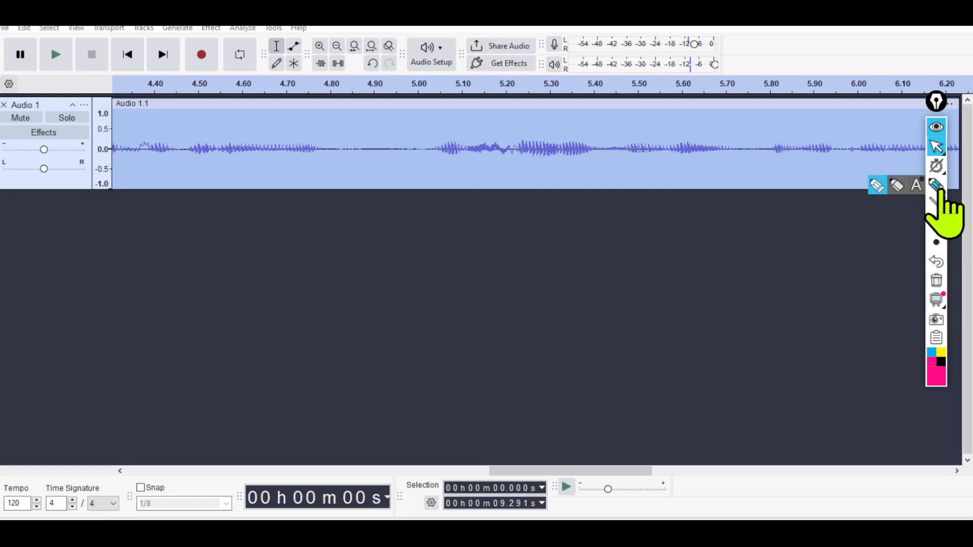
mouse_move(388, 134)
left_mouse_down()
mouse_move(398, 161)
mouse_move(390, 143)
left_mouse_up()
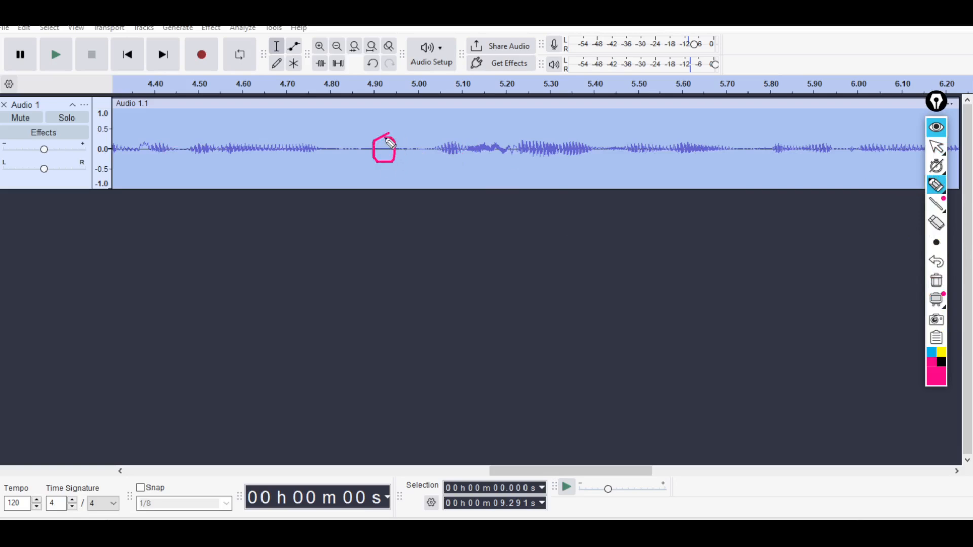
left_click(938, 151)
left_click_drag(363, 140, 407, 145)
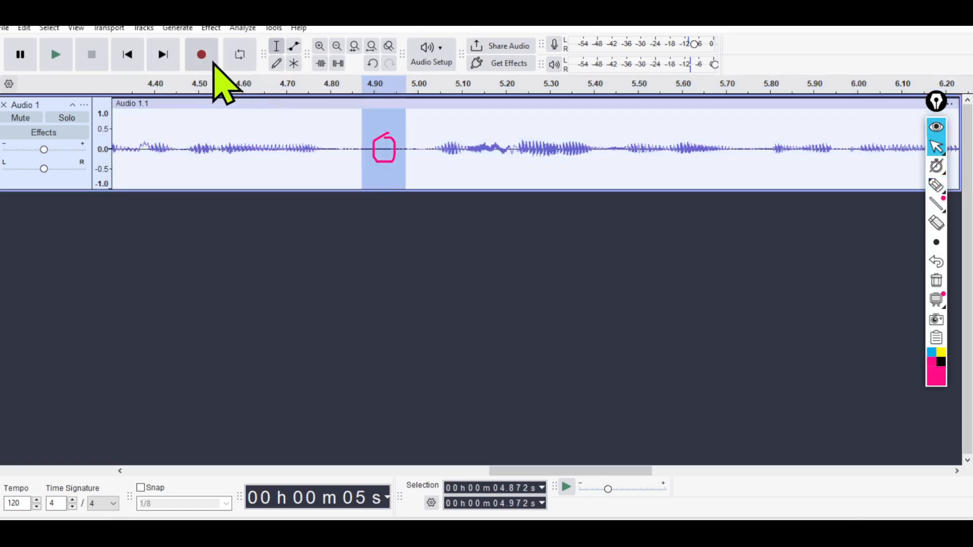
key("Delete")
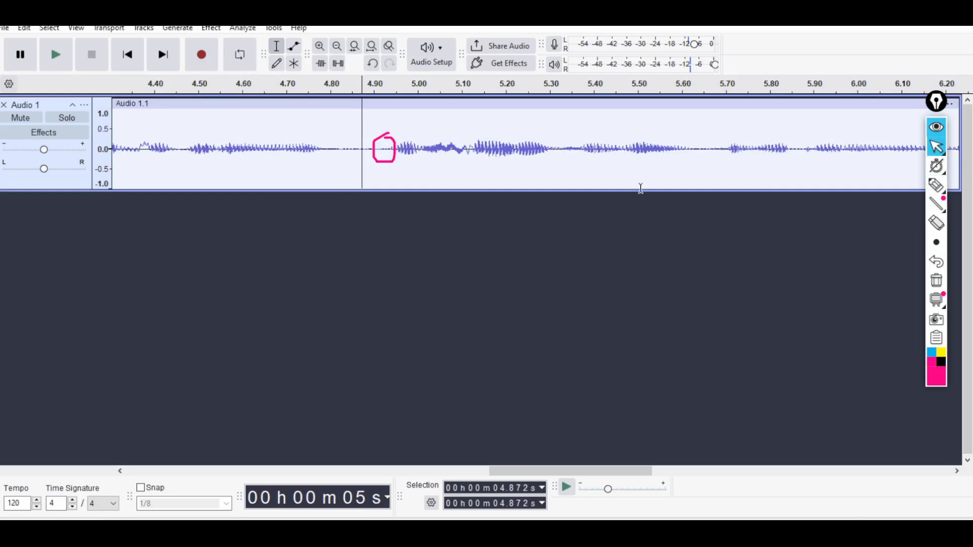
left_click(937, 186)
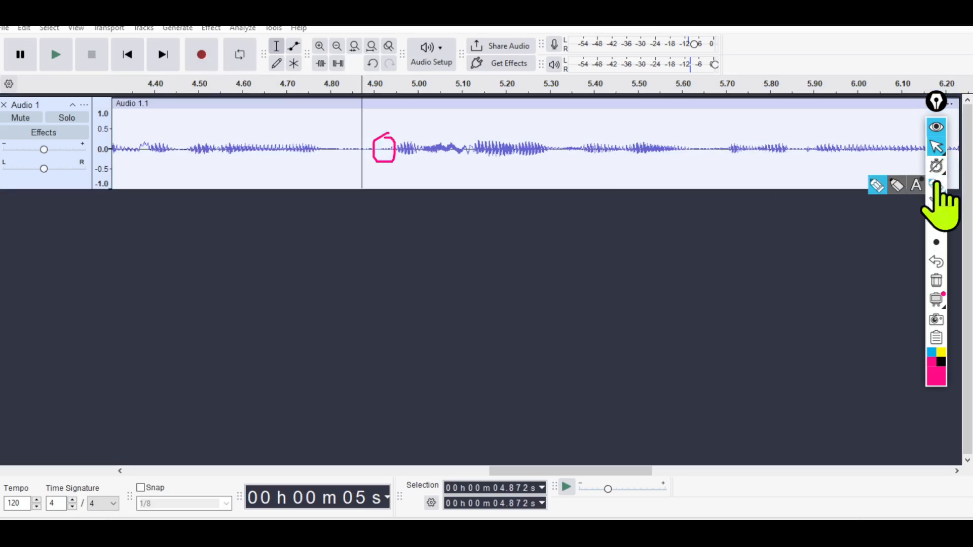
left_click(937, 282)
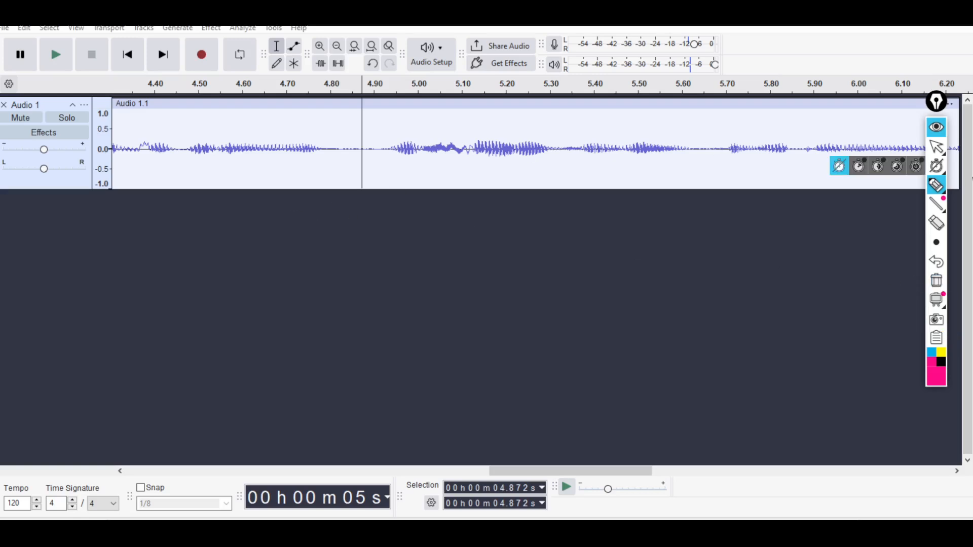
left_click(937, 148)
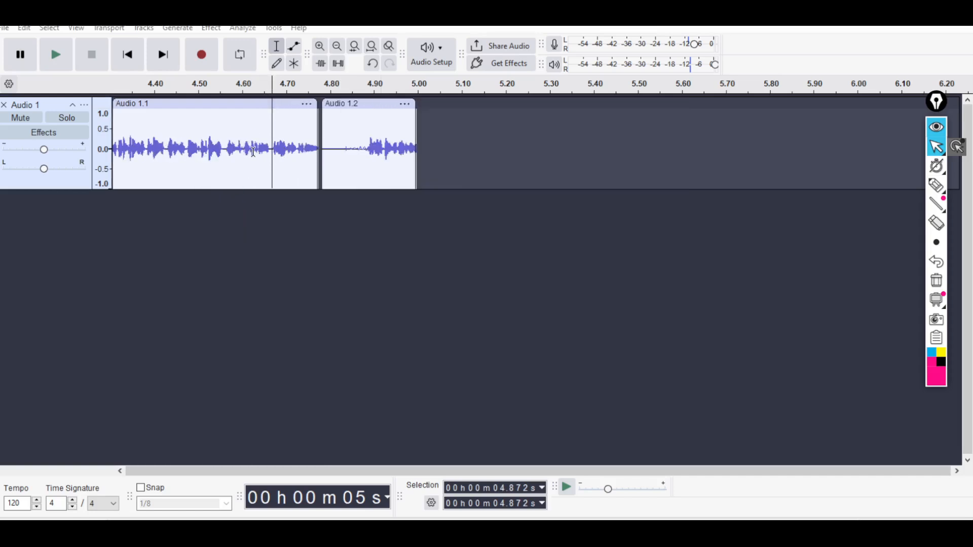
Select the whole first clip, and place the cursor at about 1.08 s in it.
scroll(283, 159, "up", 4)
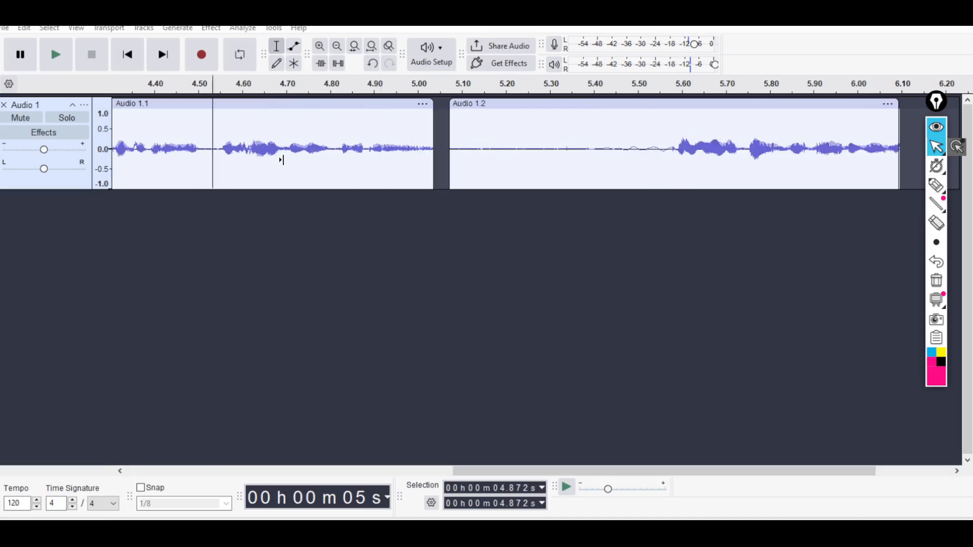
scroll(393, 183, "down", 3)
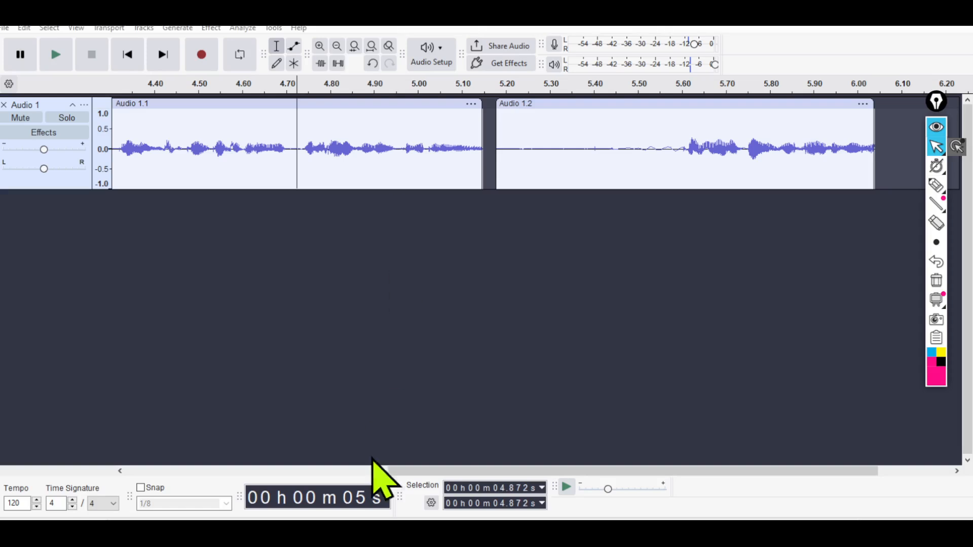
left_click_drag(428, 472, 203, 481)
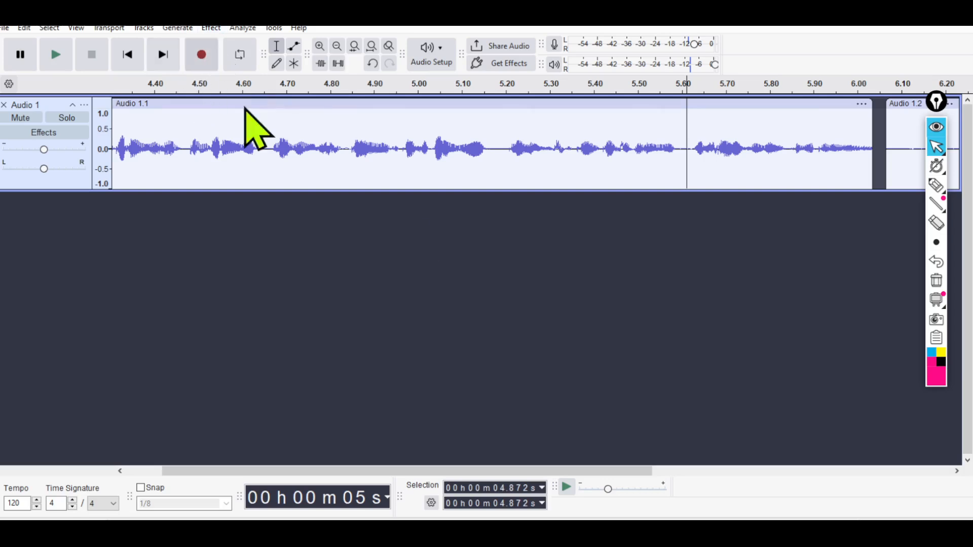
double_click(267, 146)
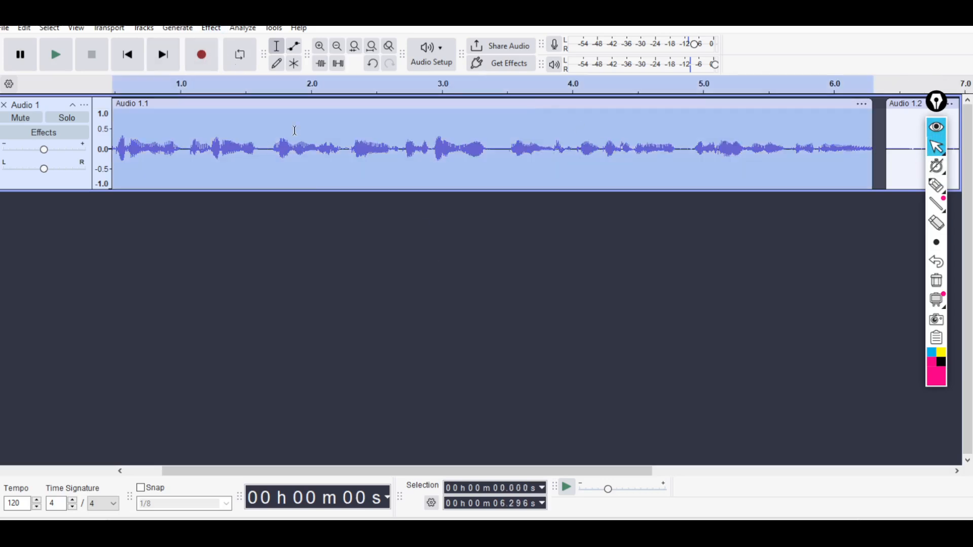
left_click(234, 135)
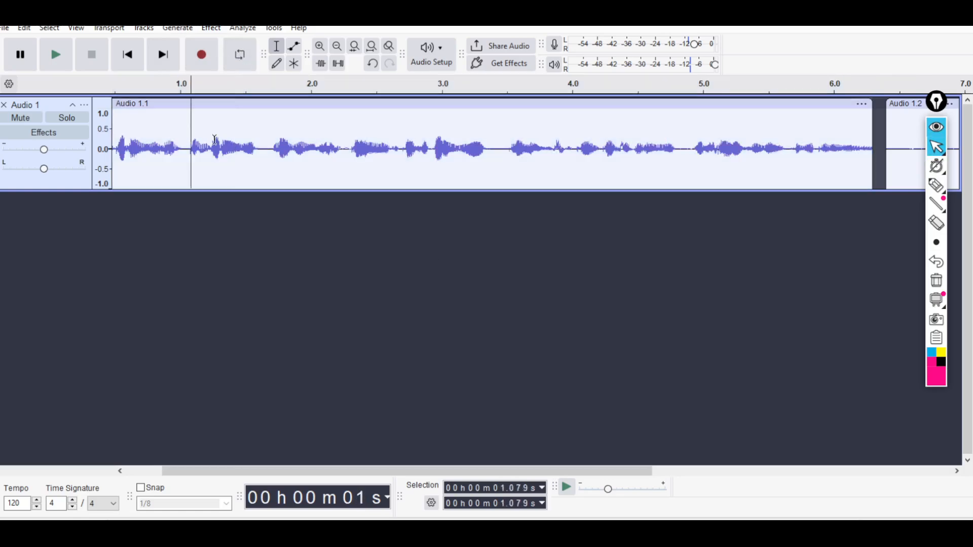
Play the audio from about 1.08 s, pausing near 2.95 s, and open Graphic EQ for the whole first clip.
left_click(56, 56)
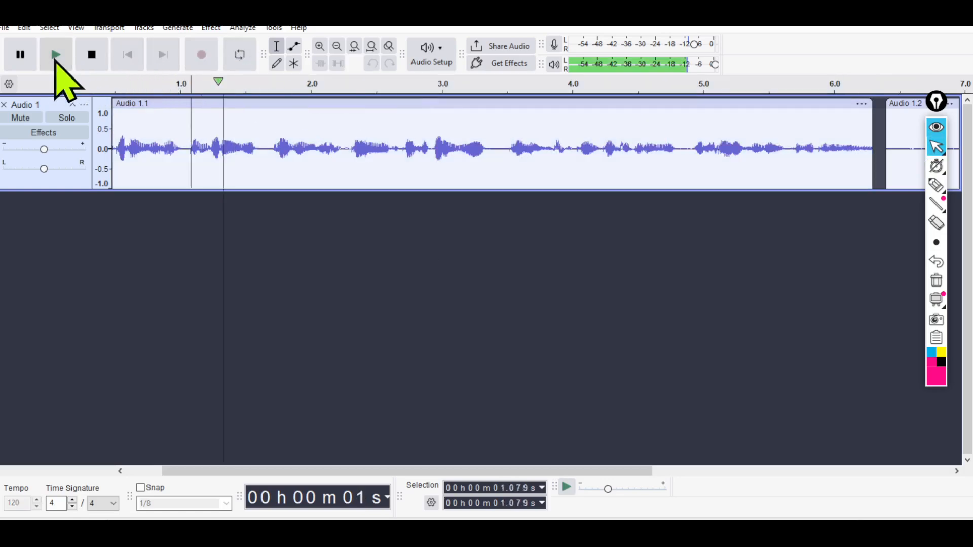
left_click(20, 55)
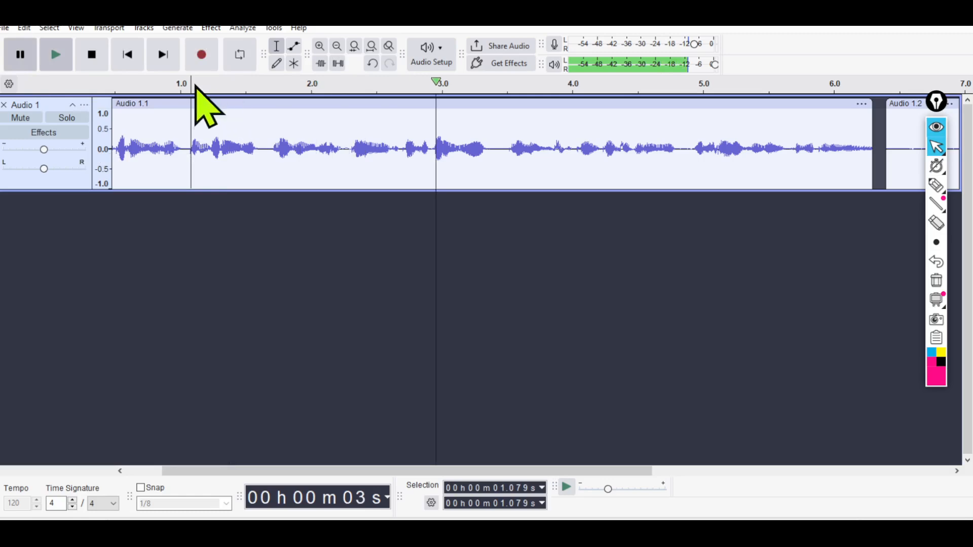
double_click(267, 138)
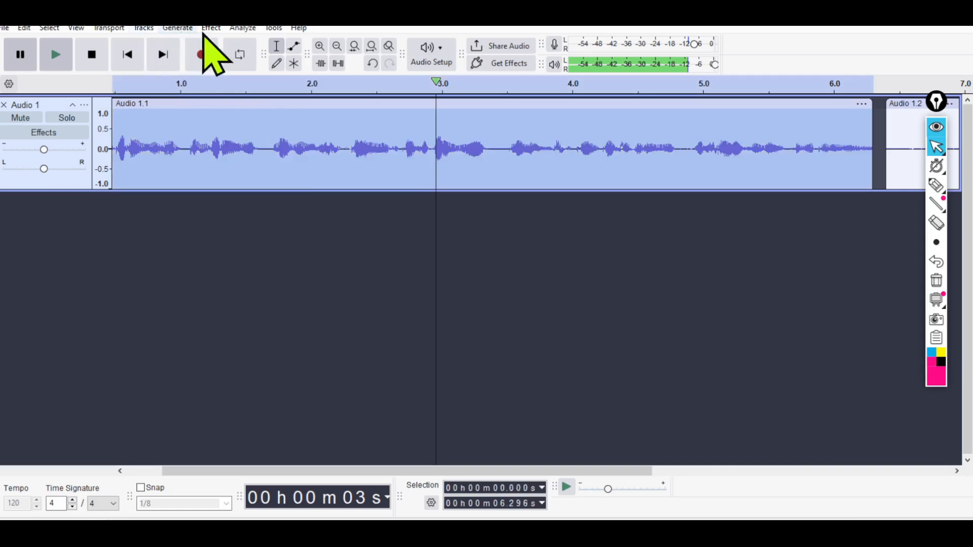
left_click(211, 29)
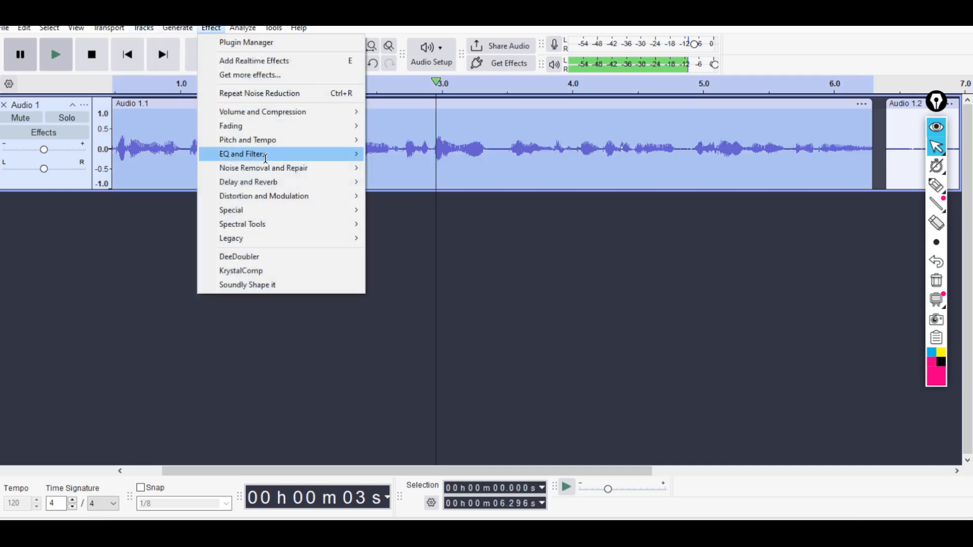
mouse_move(266, 158)
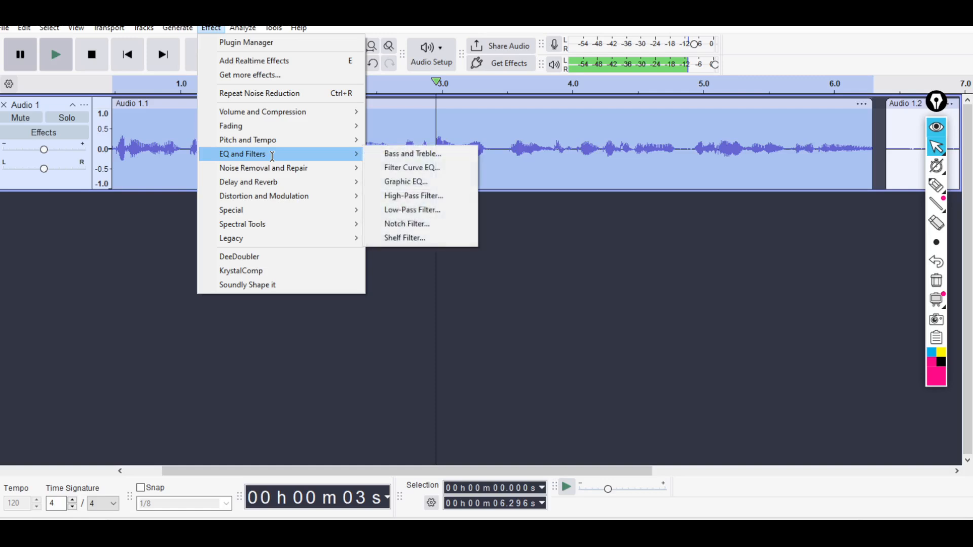
left_click(416, 182)
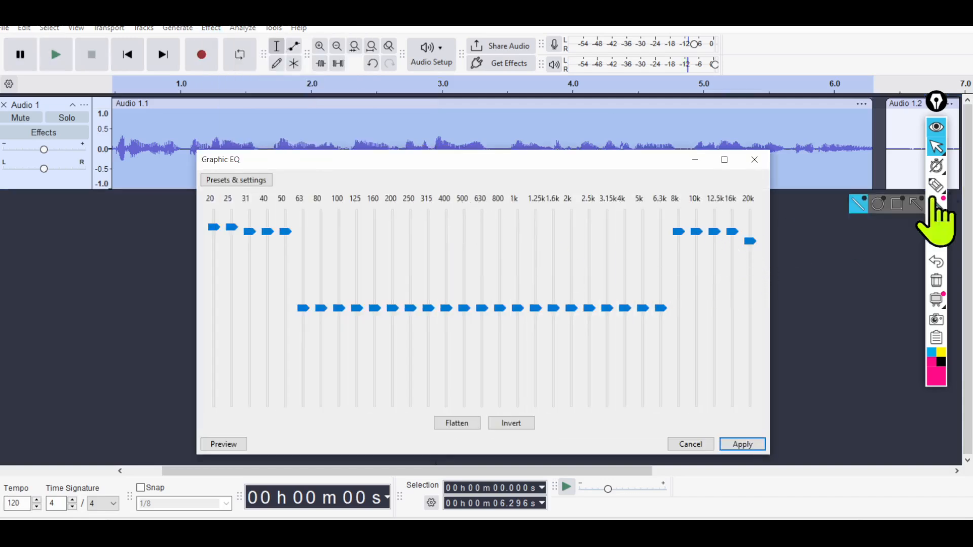
Annotate the low-frequency bands with a B and the high-frequency bands with a T and a vertical double arrow.
left_click(937, 186)
left_click_drag(717, 275, 714, 311)
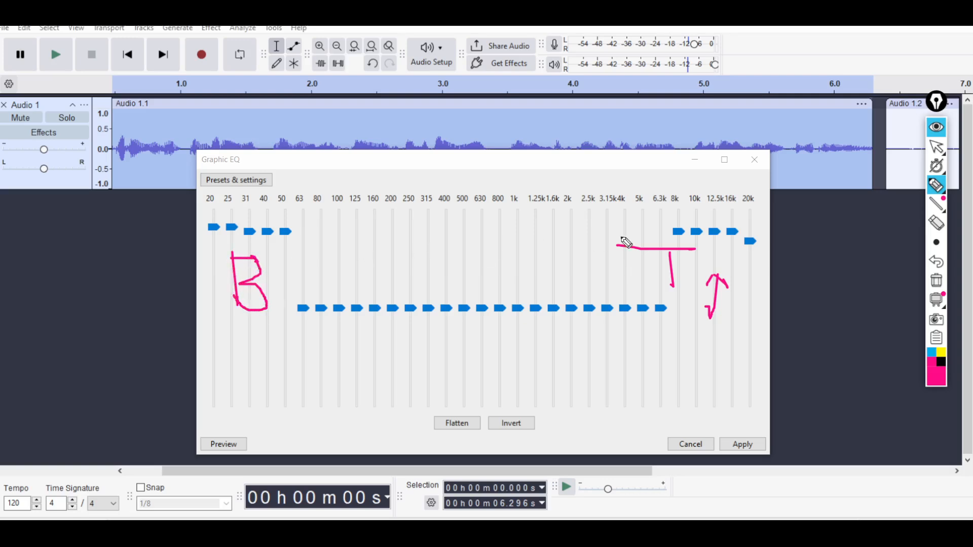
left_click(936, 147)
Lower the 20, 25, 40 and 50 Hz bands, raise the 12.5k and 20k bands, and briefly preview the equalization.
mouse_move(285, 231)
left_mouse_down()
mouse_move(282, 260)
mouse_move(298, 282)
left_mouse_up()
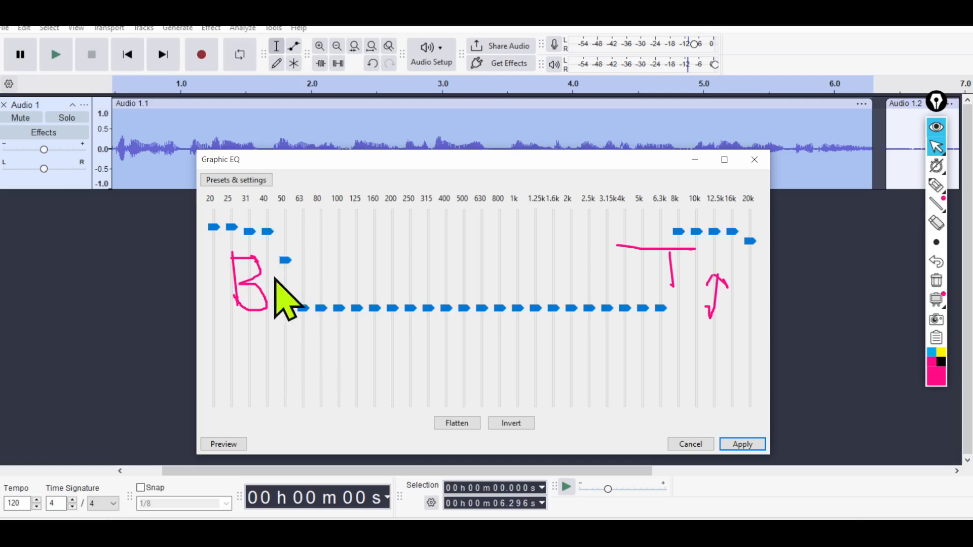
left_click_drag(268, 231, 268, 338)
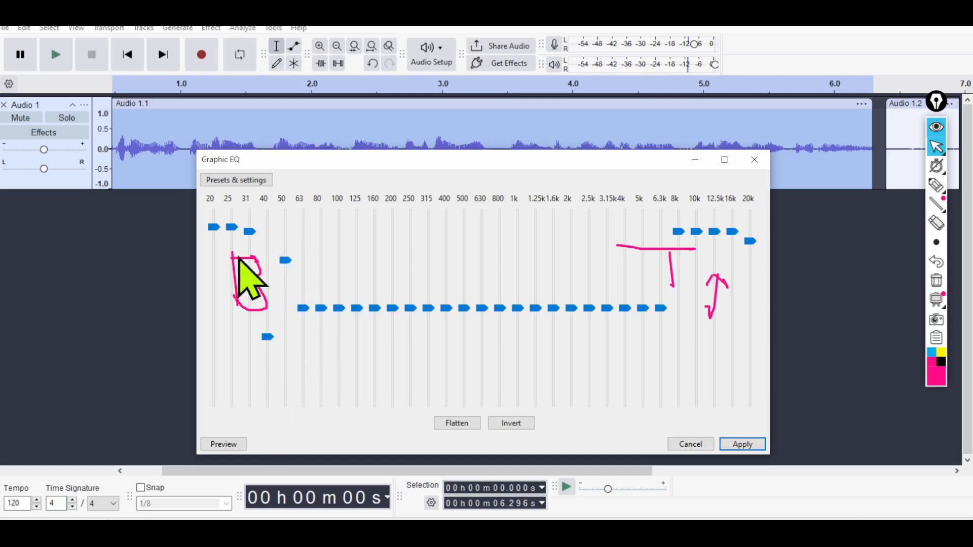
left_click_drag(231, 227, 216, 274)
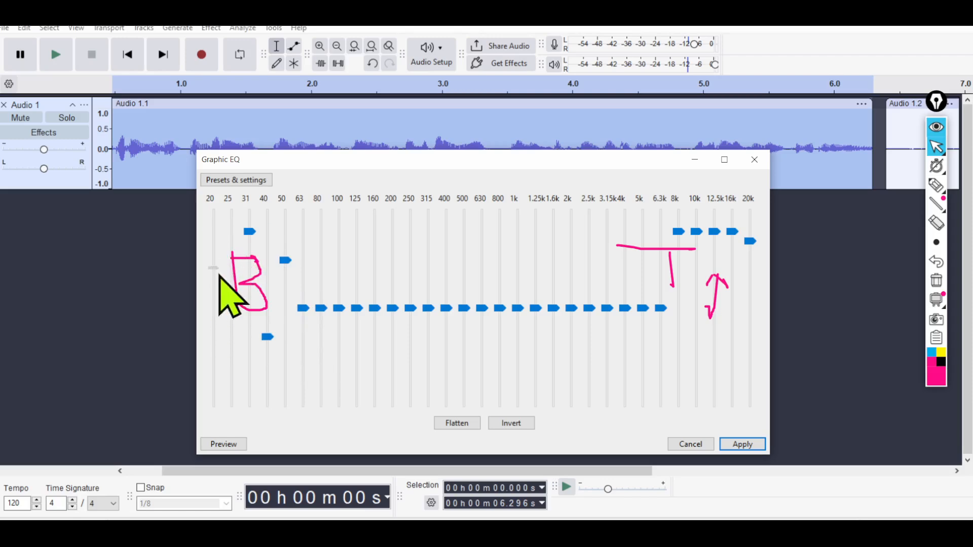
left_click_drag(715, 232, 753, 230)
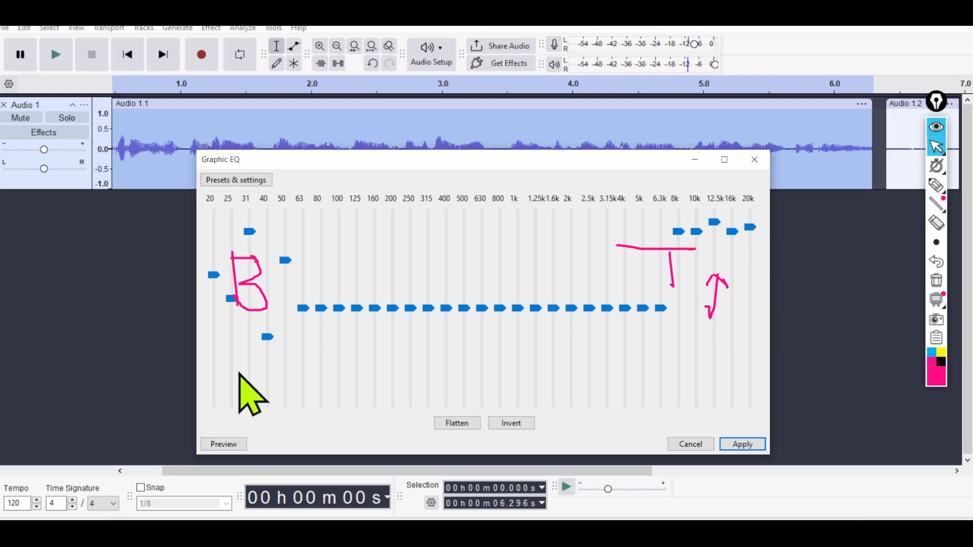
left_click(223, 445)
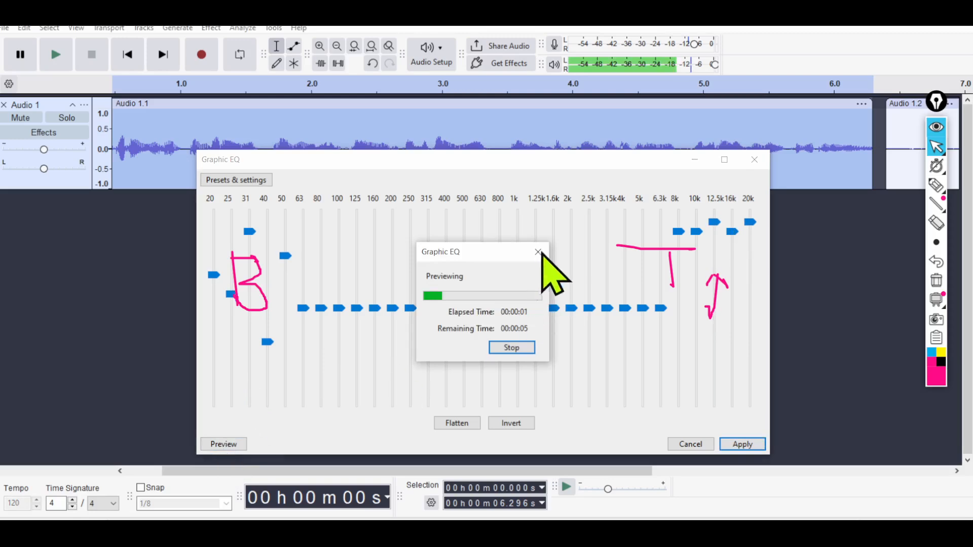
left_click(539, 252)
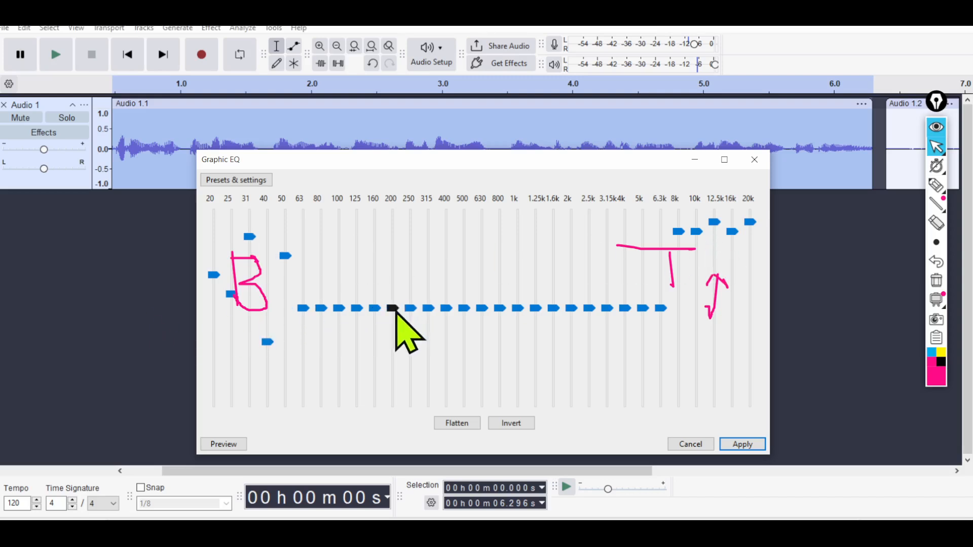
Raise the 200 Hz band slightly, circle Preview with the annotation pen, and briefly preview the equalization.
mouse_move(393, 309)
left_mouse_down()
mouse_move(396, 277)
mouse_move(420, 286)
mouse_move(389, 272)
mouse_move(393, 298)
left_mouse_up()
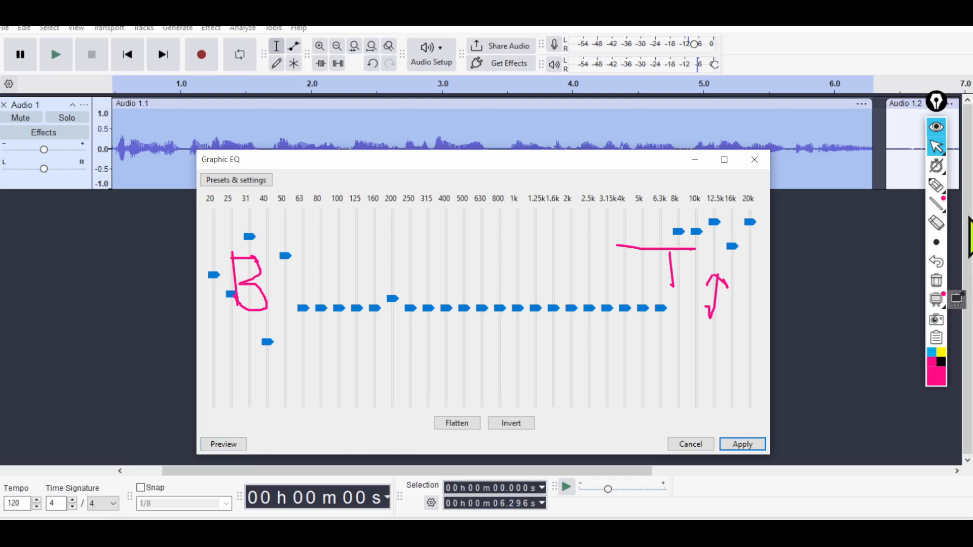
left_click(937, 187)
left_click_drag(230, 400, 204, 431)
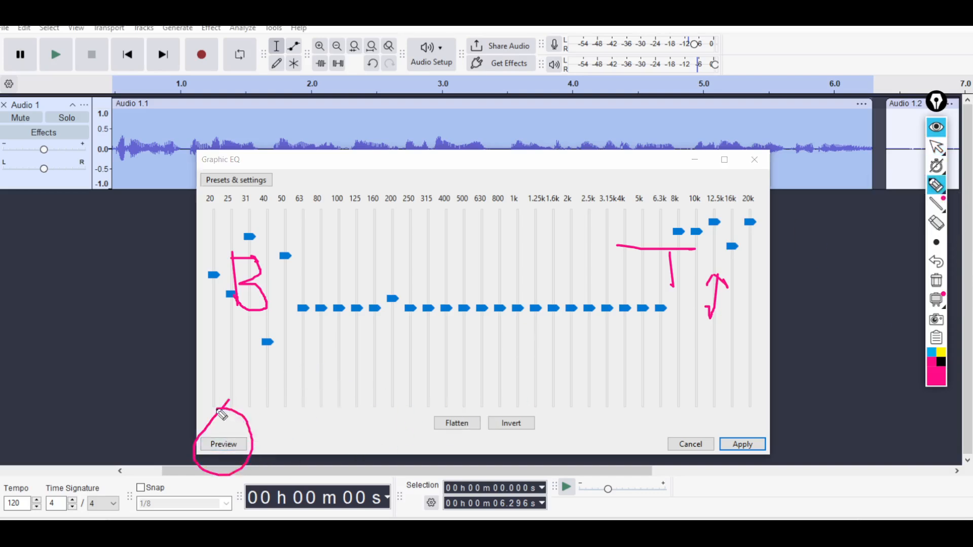
left_click(936, 147)
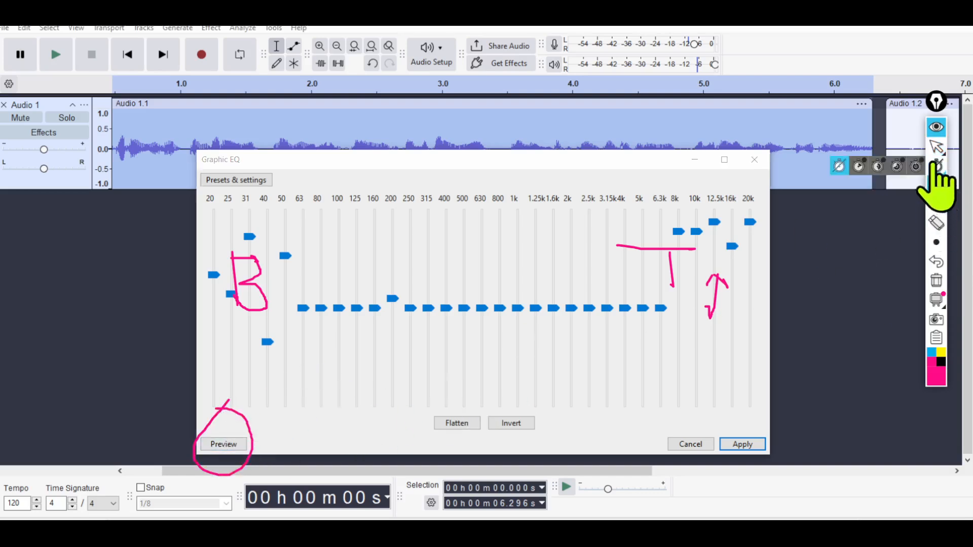
left_click(214, 444)
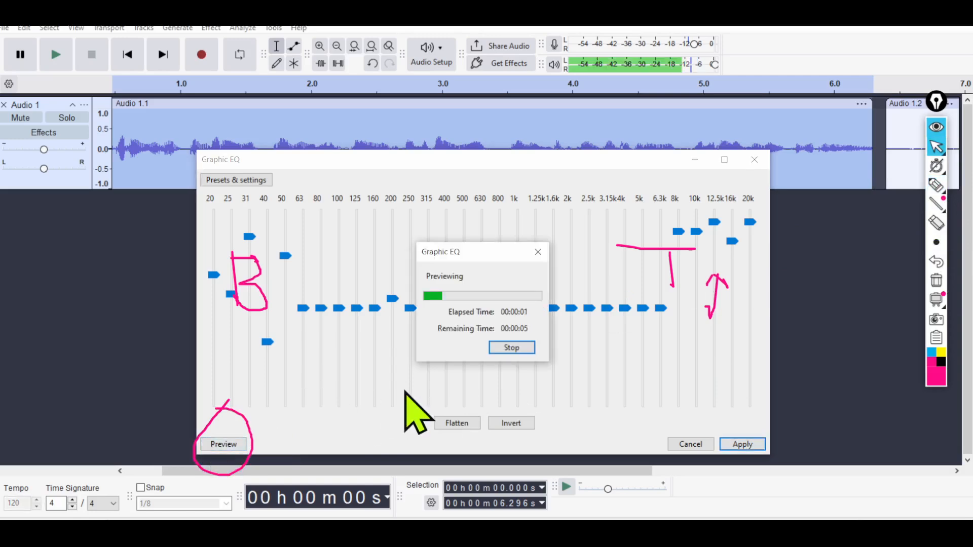
left_click(538, 252)
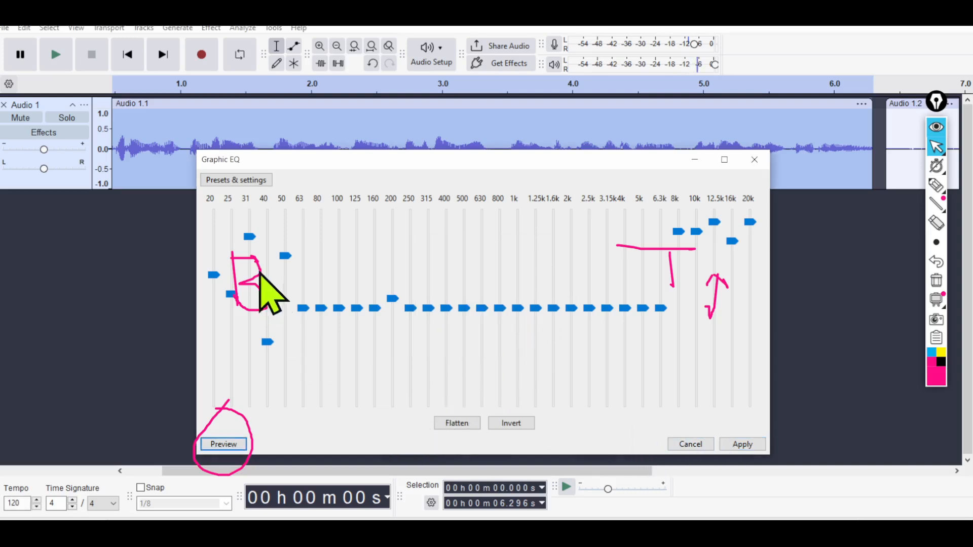
Raise the 40 Hz band to slightly above the middle, apply the Graphic EQ, and clear the pen drawings.
left_click_drag(273, 345, 276, 302)
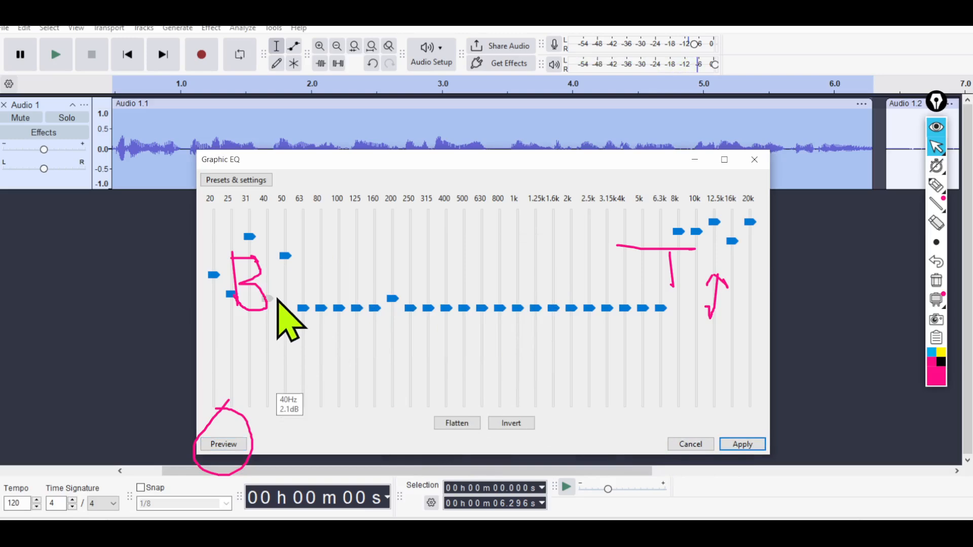
left_click(743, 445)
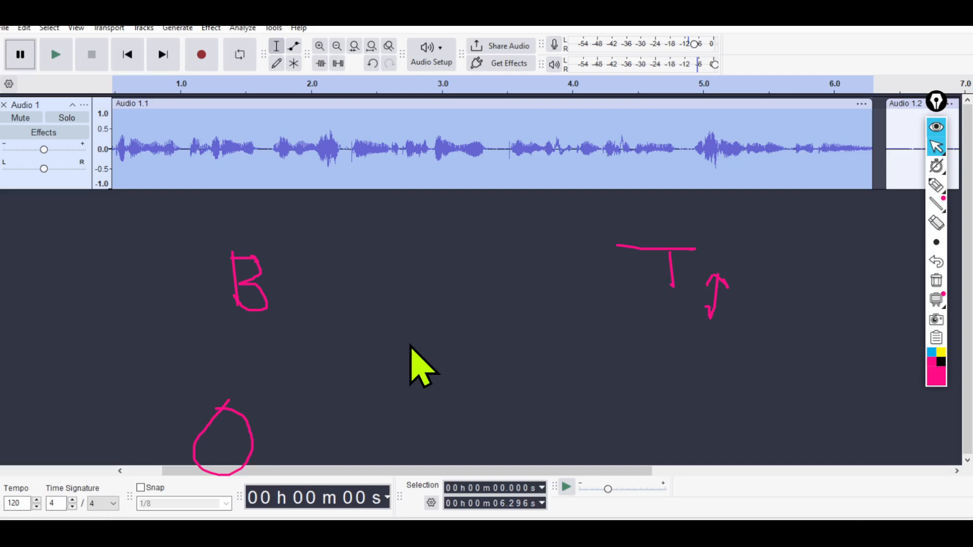
left_click(936, 281)
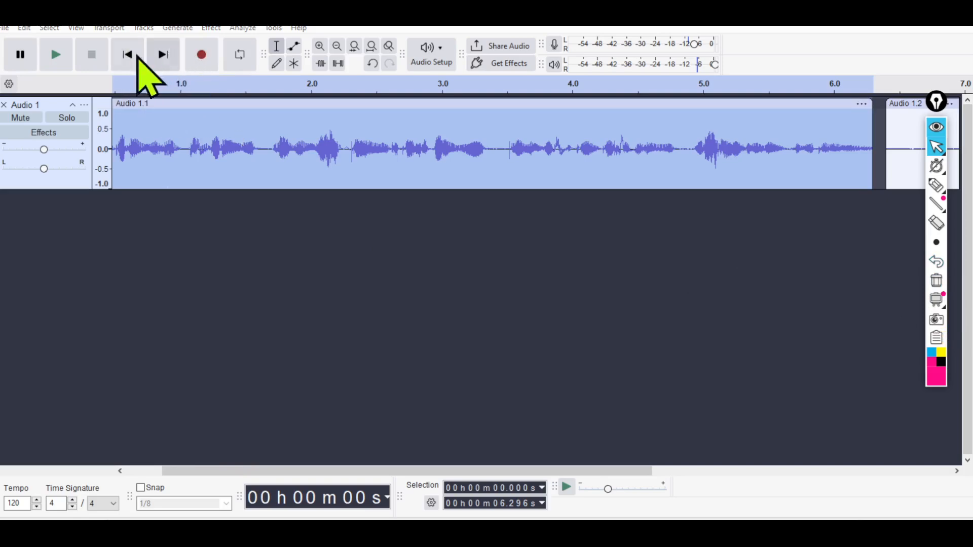
Play the equalized first clip from its start and stop the playback after a few seconds.
left_click(208, 28)
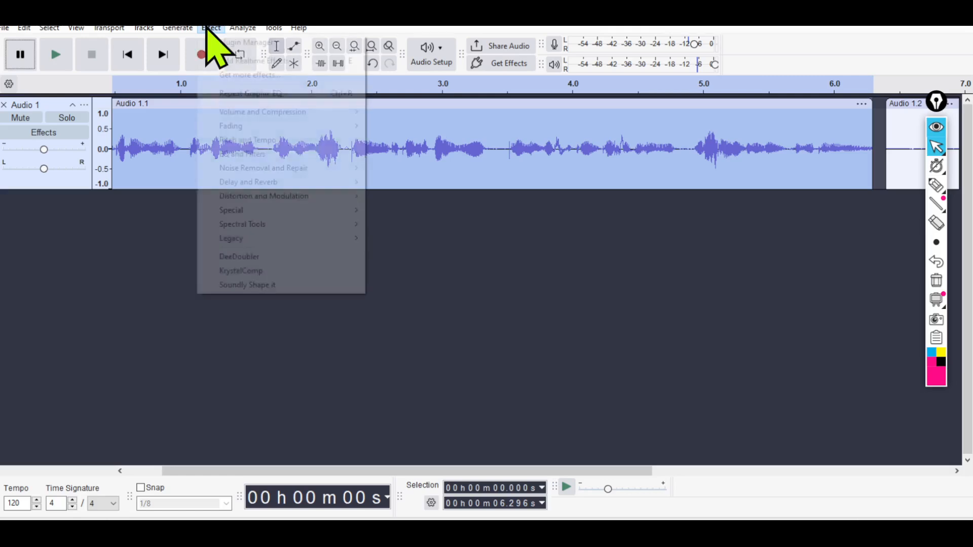
left_click(118, 101)
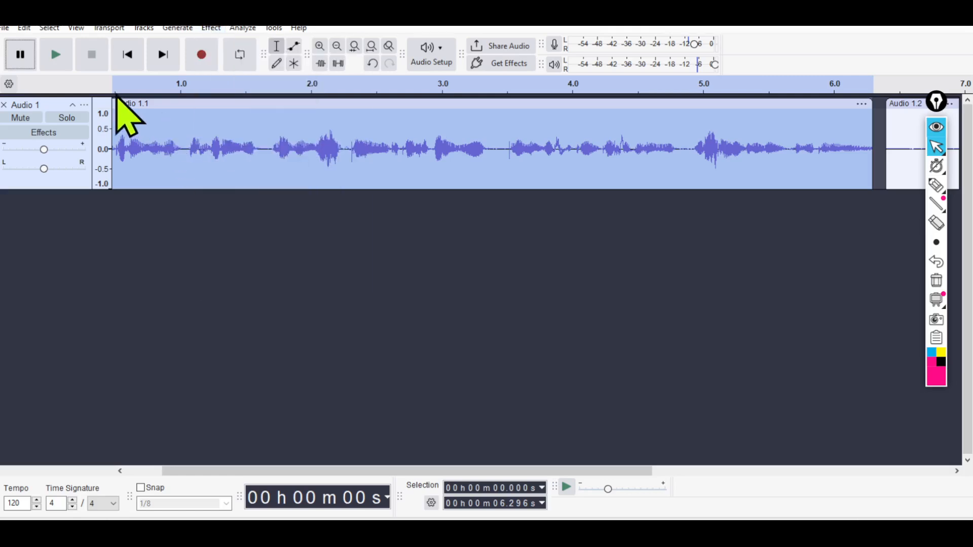
left_click(114, 86)
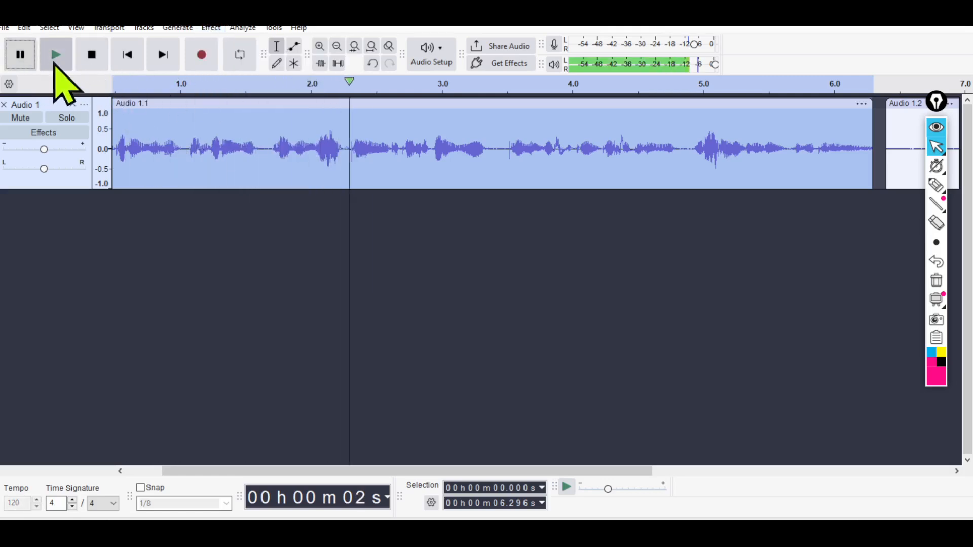
left_click(96, 55)
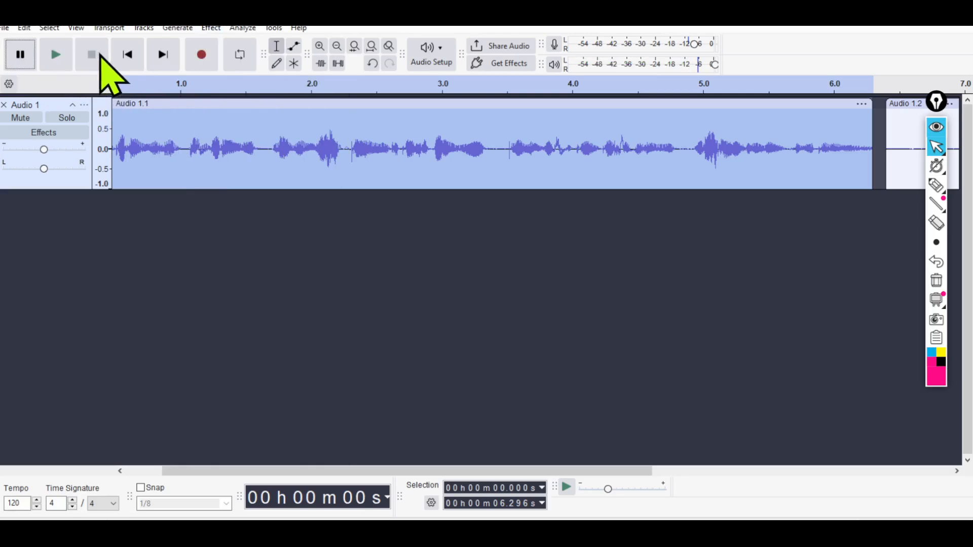
Open the Filter Curve EQ effect for the selected first clip.
left_click(211, 28)
mouse_move(243, 28)
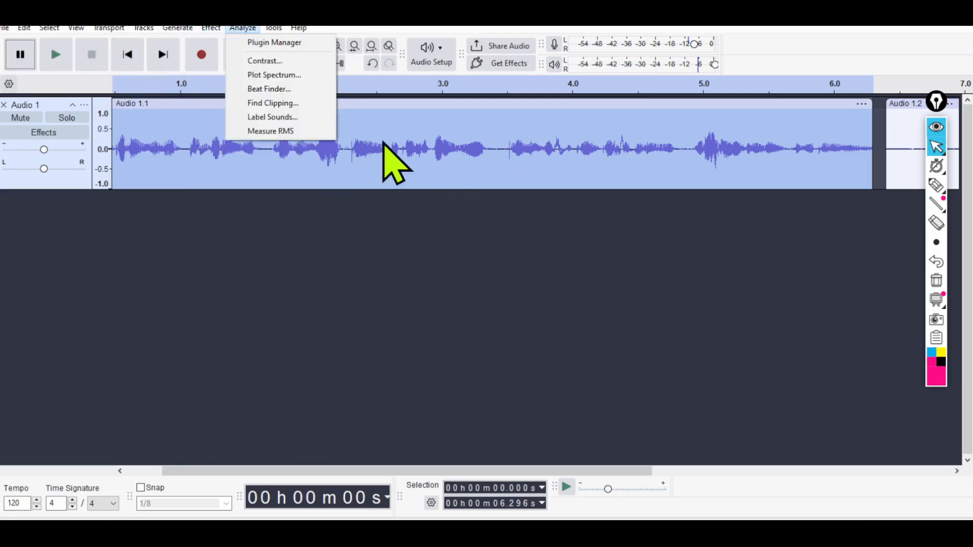
mouse_move(211, 28)
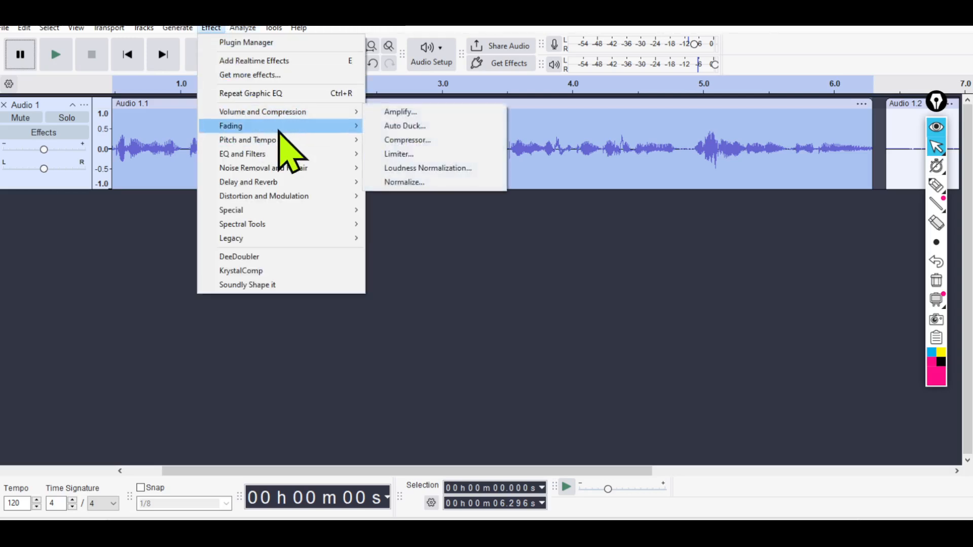
mouse_move(280, 154)
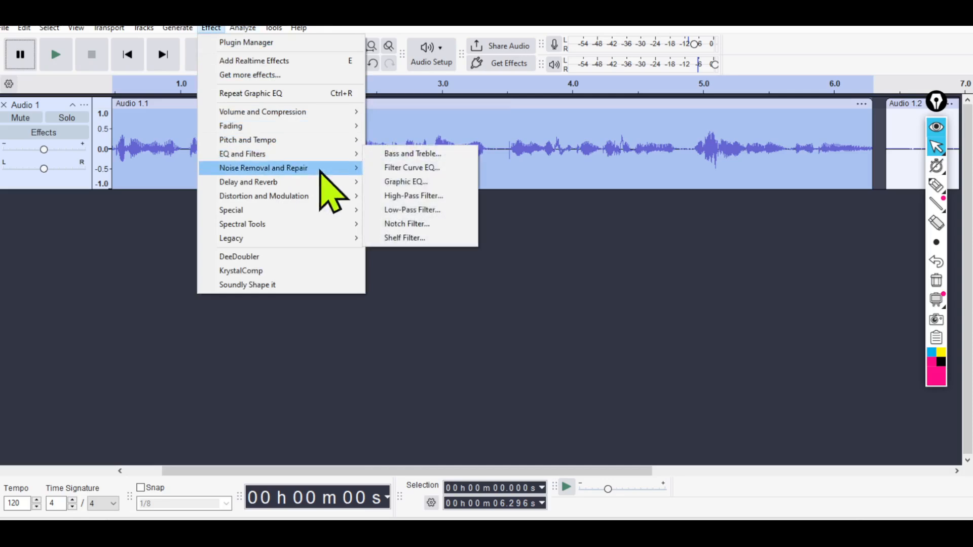
left_click(431, 175)
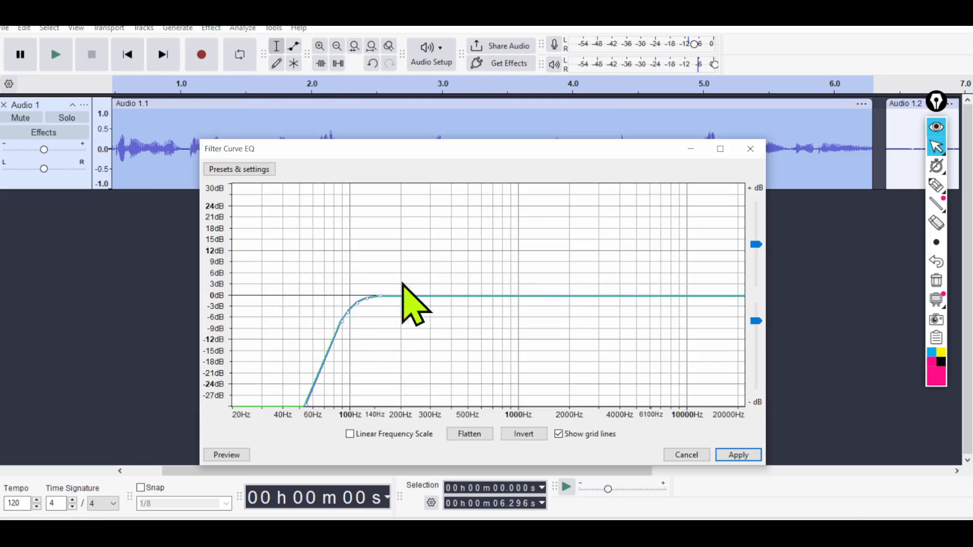
Annotate the bass end of the filter curve graph with a B and the treble end with a T.
left_click(937, 185)
left_click_drag(636, 205, 675, 206)
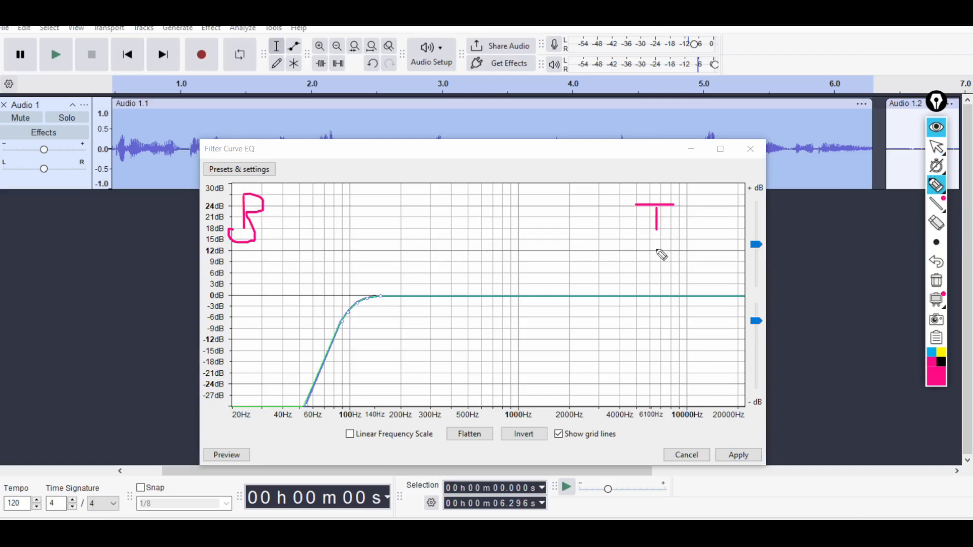
left_click(936, 146)
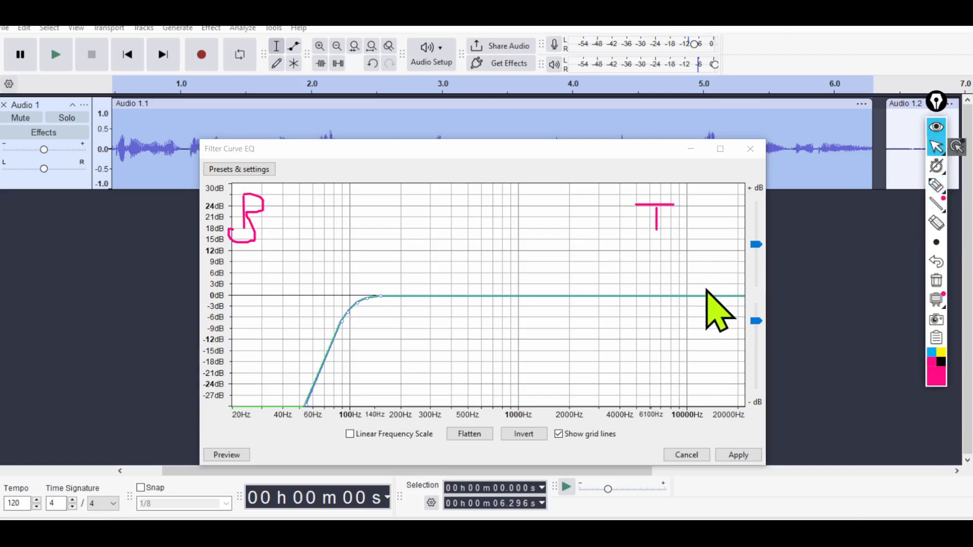
Raise the treble end of the filter curve to about 9 dB and preview the effect for a few seconds.
mouse_move(705, 295)
left_mouse_down()
mouse_move(709, 252)
mouse_move(715, 263)
left_mouse_up()
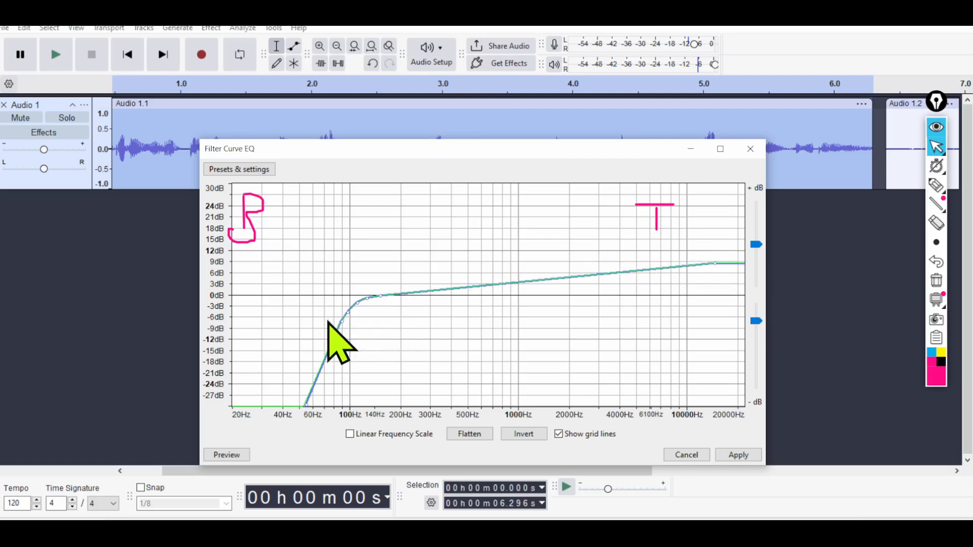
left_click_drag(291, 298, 285, 424)
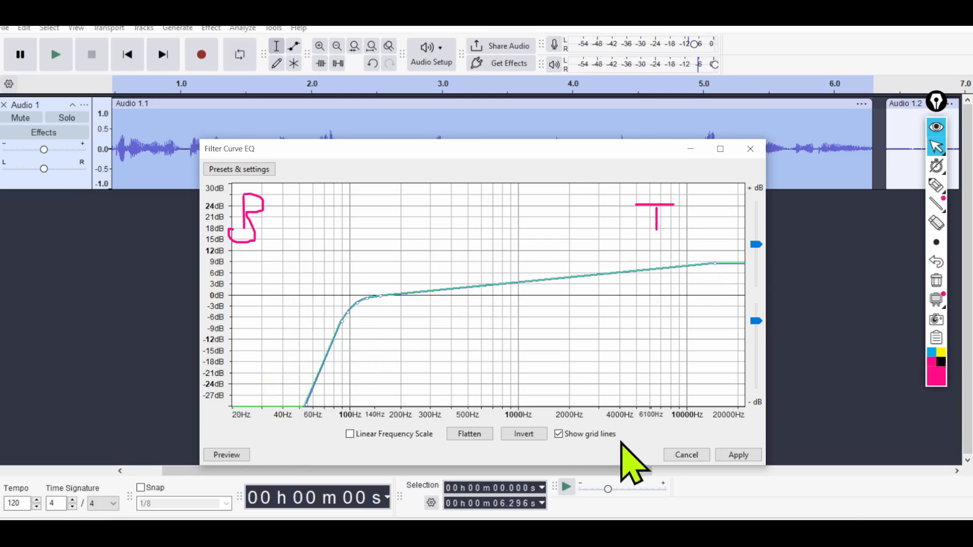
left_click(938, 148)
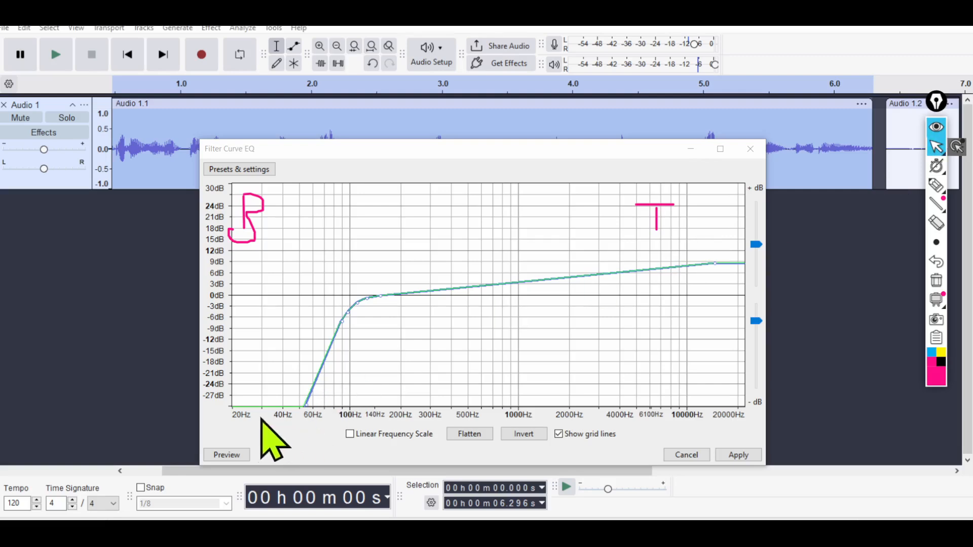
left_click(226, 456)
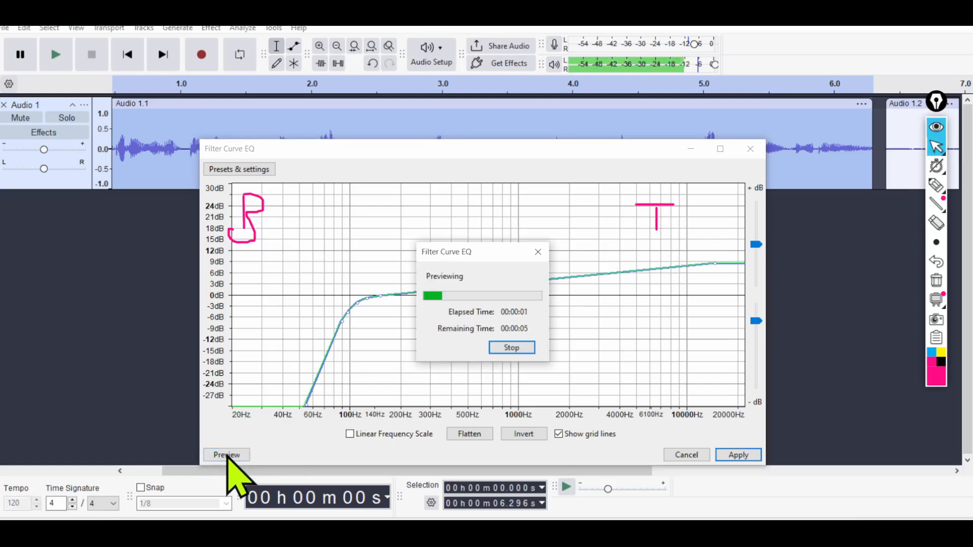
left_click(537, 252)
Raise the treble point to about 24 dB, pull down the curve just above 100 Hz, and close the effect without applying it.
left_click_drag(711, 263, 718, 207)
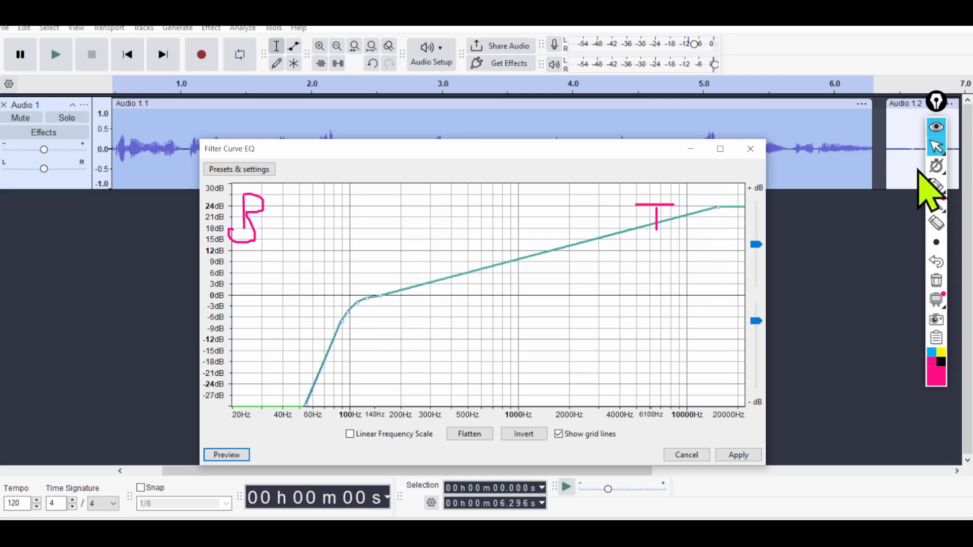
left_click_drag(379, 295, 347, 341)
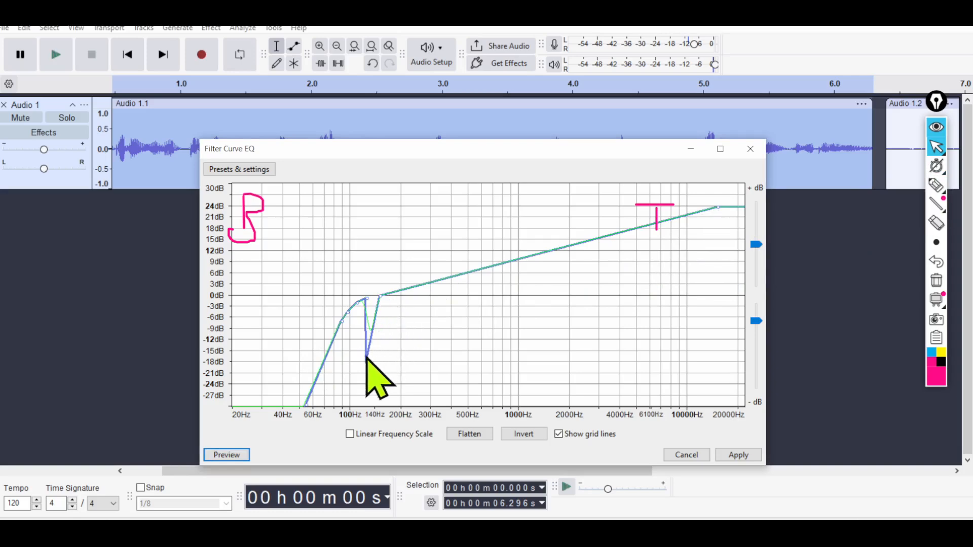
left_click_drag(365, 356, 354, 314)
left_click(750, 148)
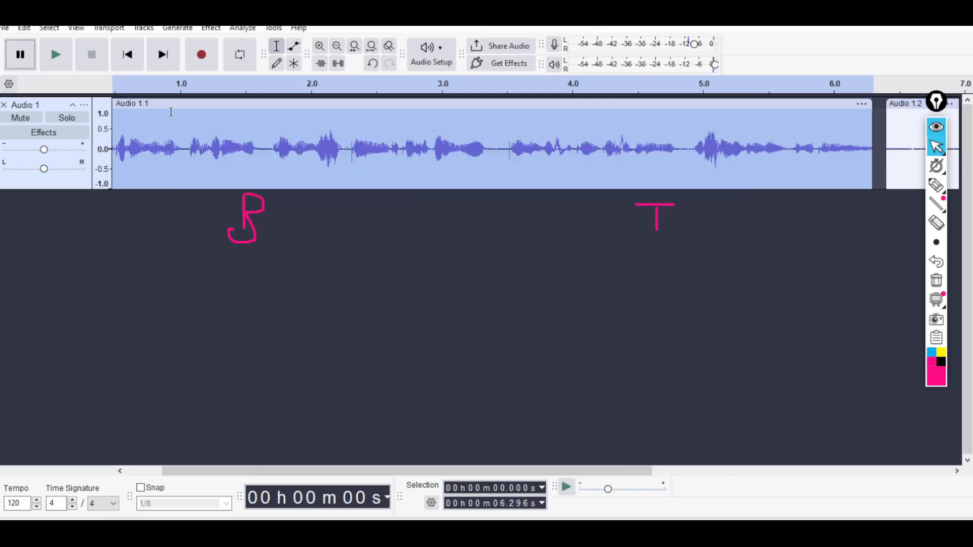
Reopen Filter Curve EQ, raise the treble end to about 27 dB, and briefly preview the result.
left_click(212, 28)
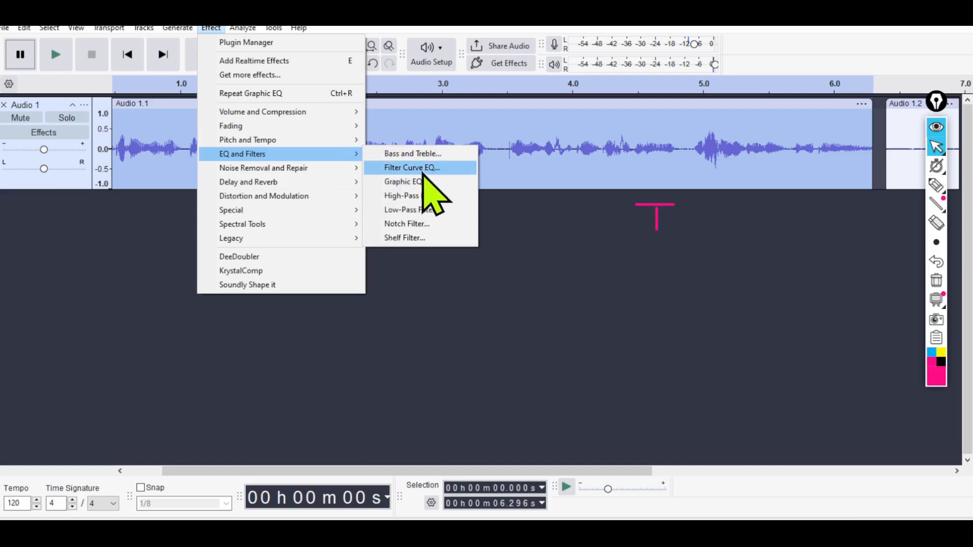
left_click(420, 168)
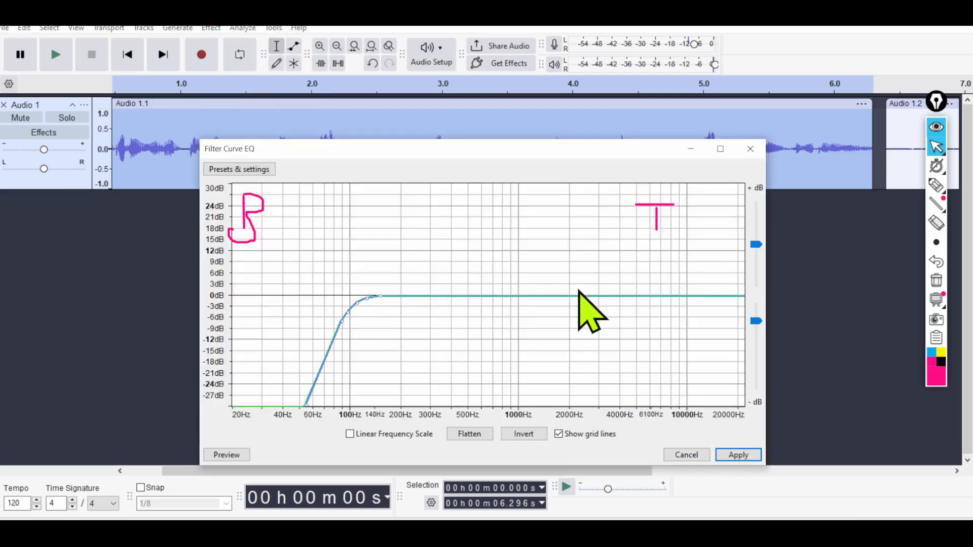
left_click_drag(679, 297, 705, 242)
left_click_drag(706, 229, 715, 231)
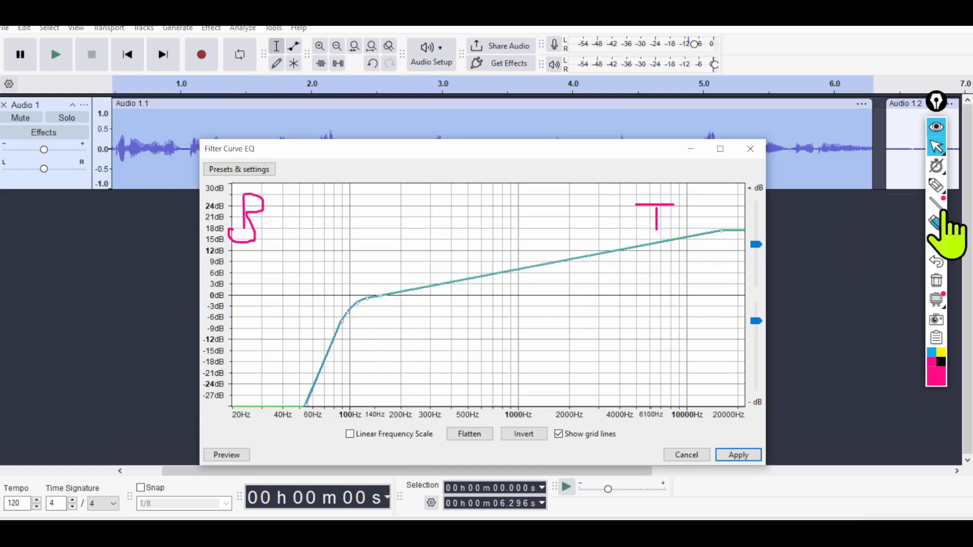
left_click(937, 242)
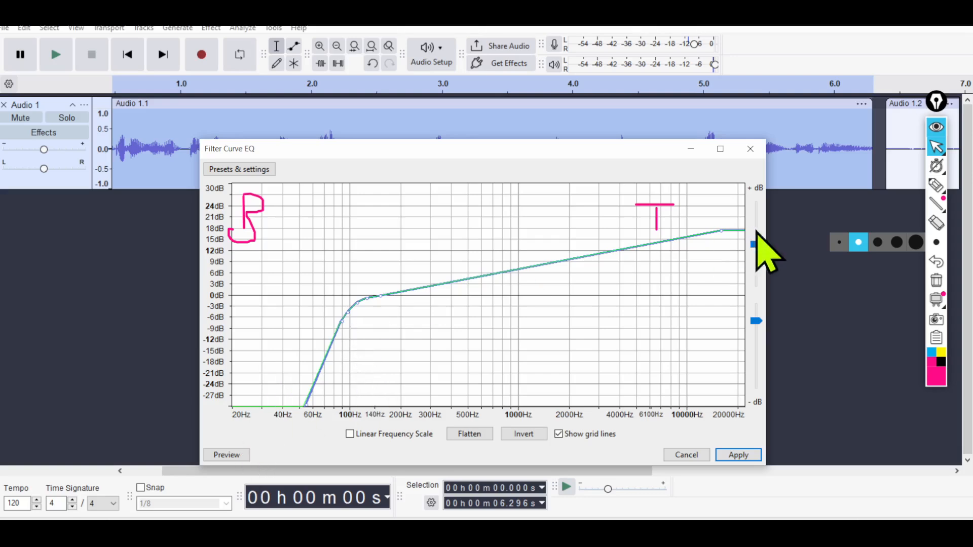
left_click_drag(726, 231, 738, 196)
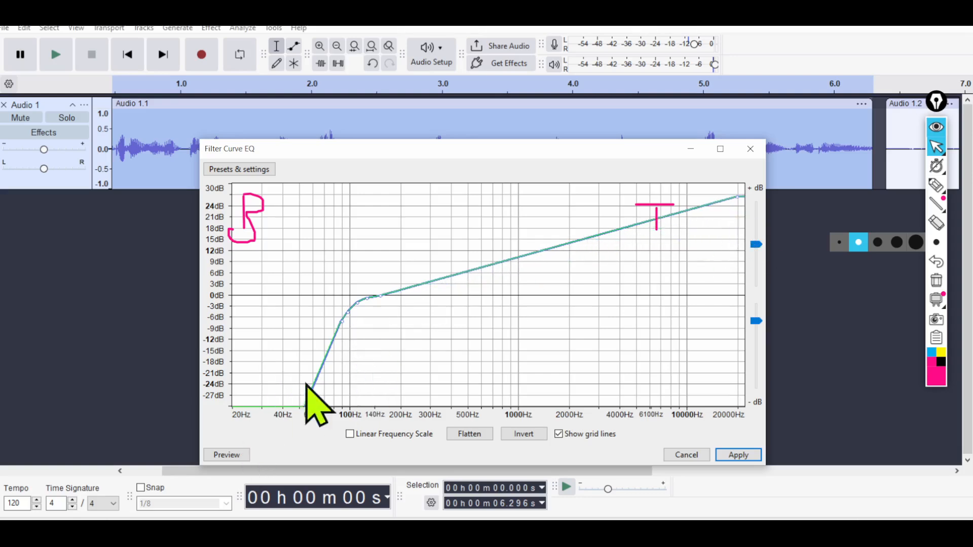
left_click(226, 455)
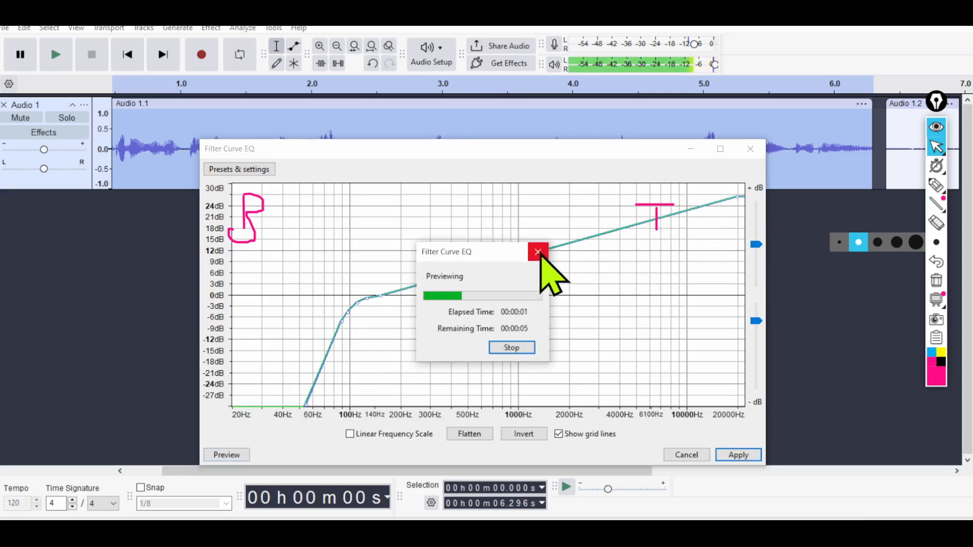
left_click(539, 252)
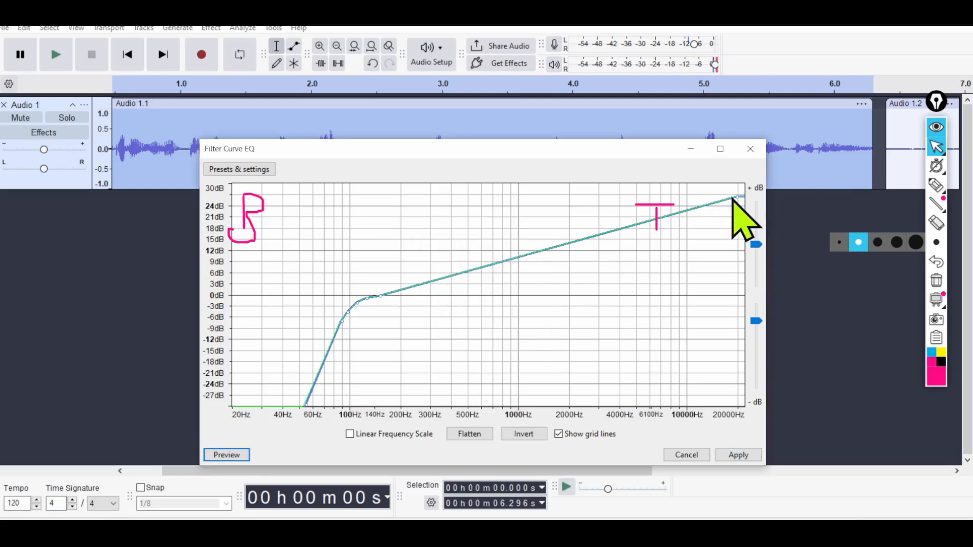
Lower the treble end to about 4 dB and add a point on the bass slope at about -15 dB.
left_click_drag(738, 197, 743, 218)
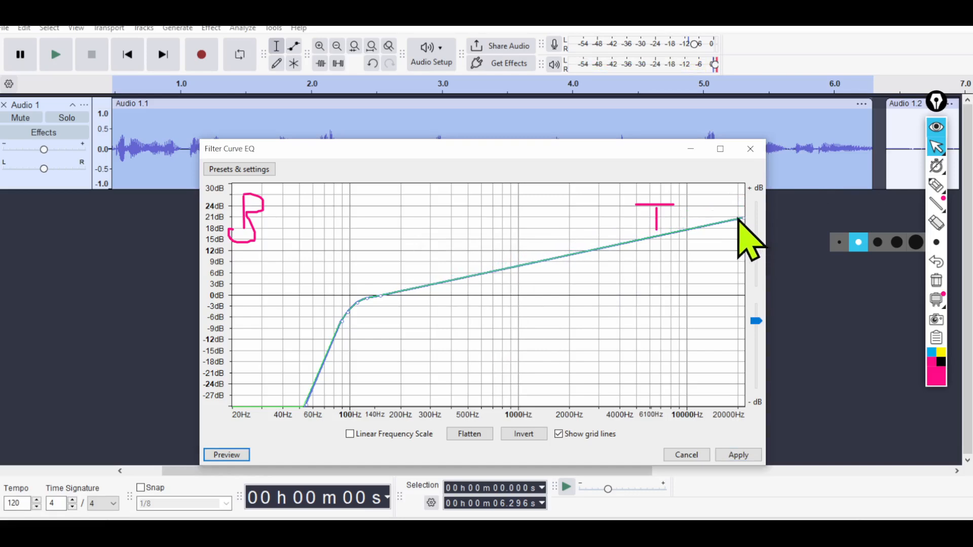
left_click_drag(729, 224, 735, 280)
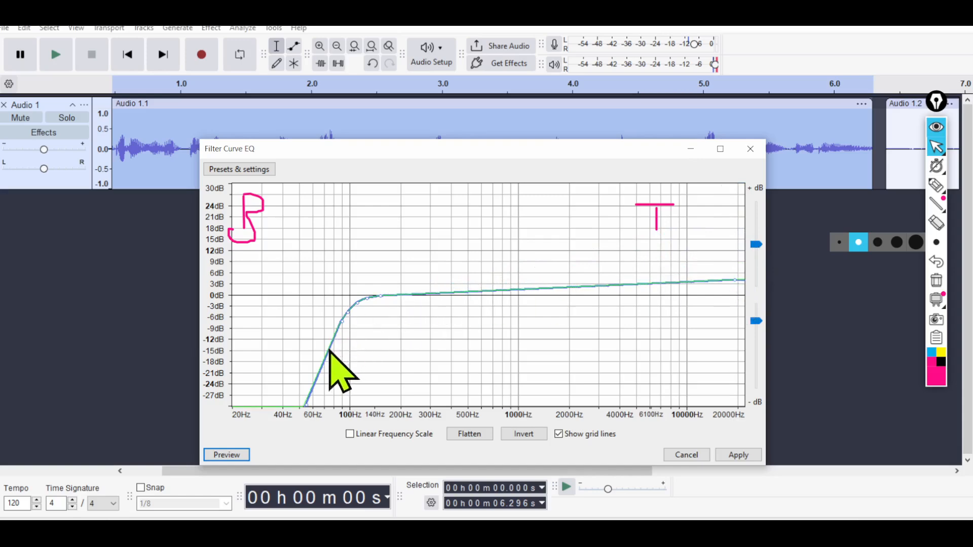
mouse_move(329, 350)
left_mouse_down()
mouse_move(315, 336)
mouse_move(321, 347)
left_mouse_up()
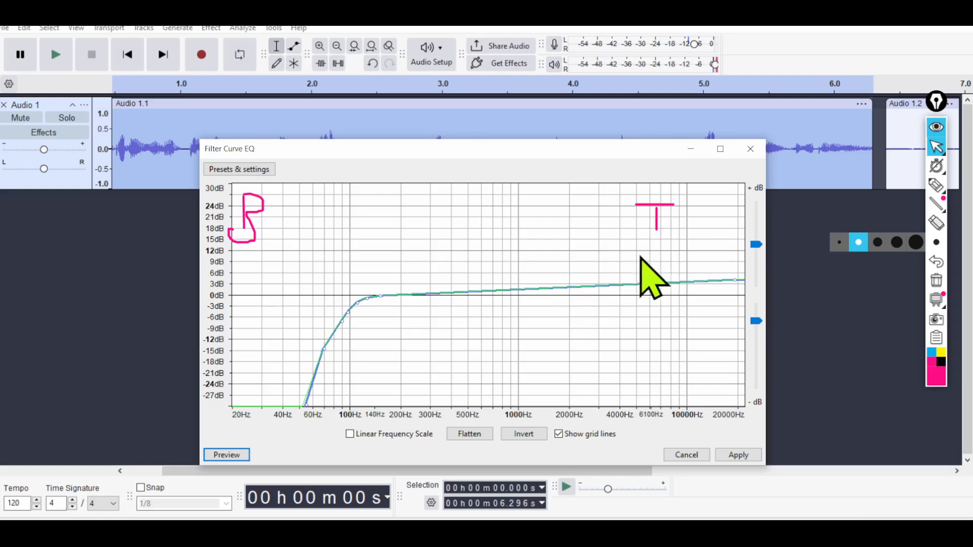
Load the 100Hz Rumble factory preset, and replace it with the Treble Boost preset.
left_click(224, 170)
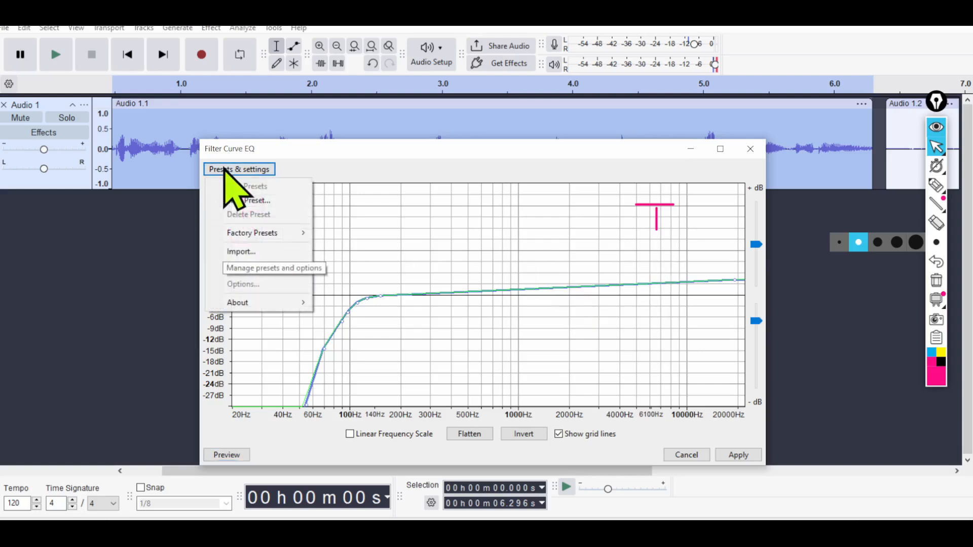
mouse_move(281, 235)
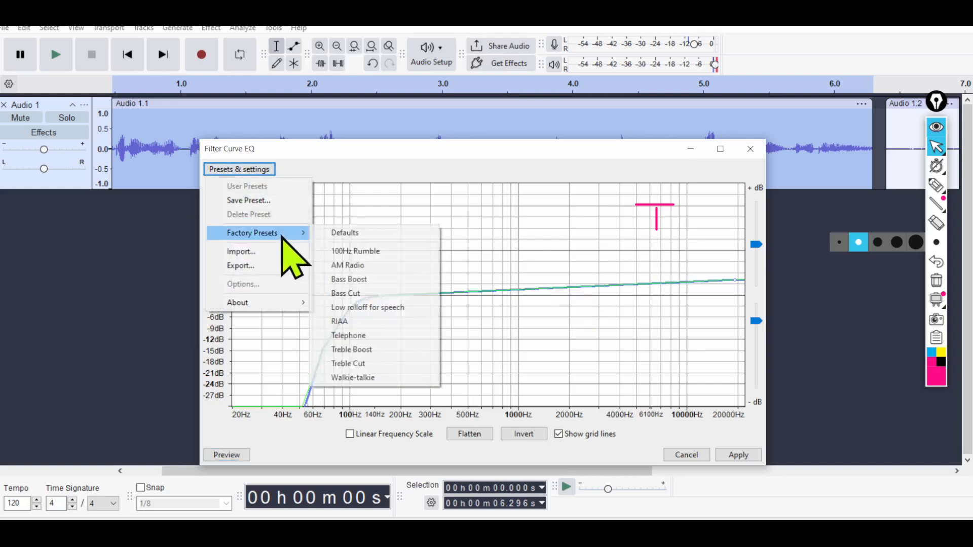
left_click(383, 252)
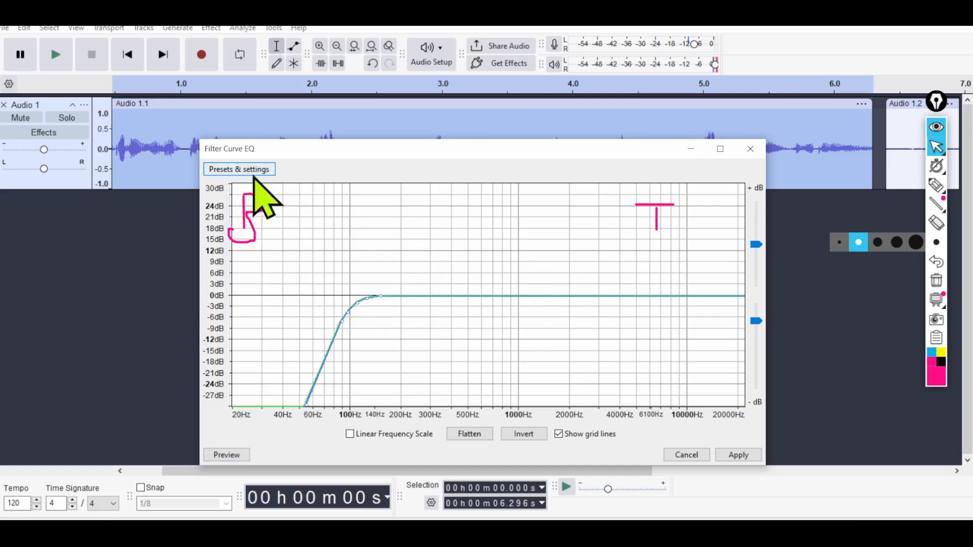
left_click(238, 170)
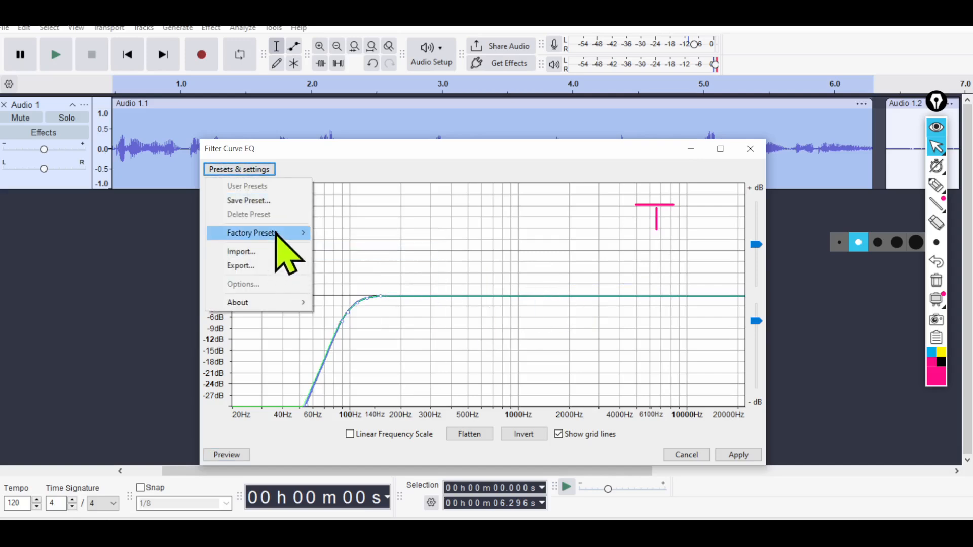
mouse_move(276, 234)
left_click(376, 351)
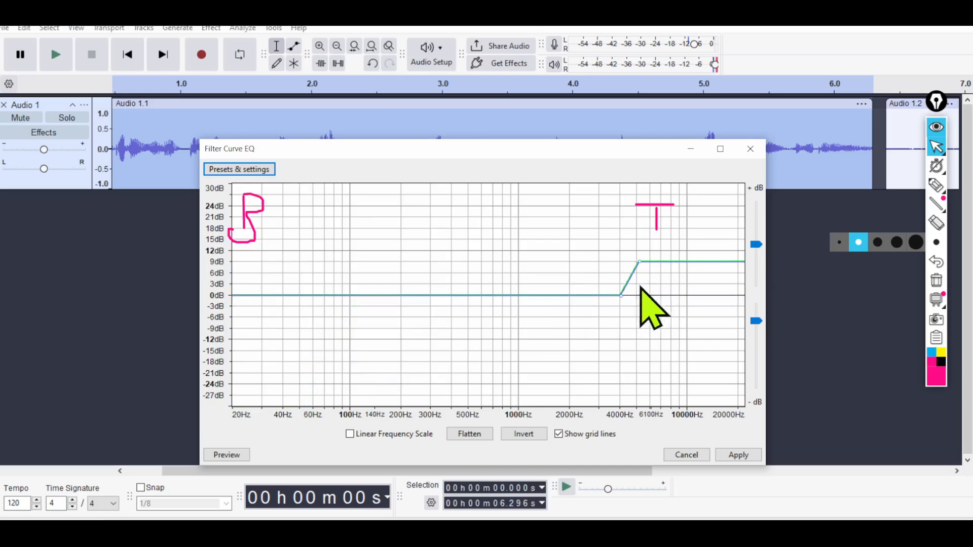
Raise the boosted treble plateau to about 18 dB, and try a bump near 1000 Hz before flattening it back to the baseline.
left_click_drag(623, 294, 609, 293)
left_click_drag(639, 261, 638, 231)
left_click(528, 292)
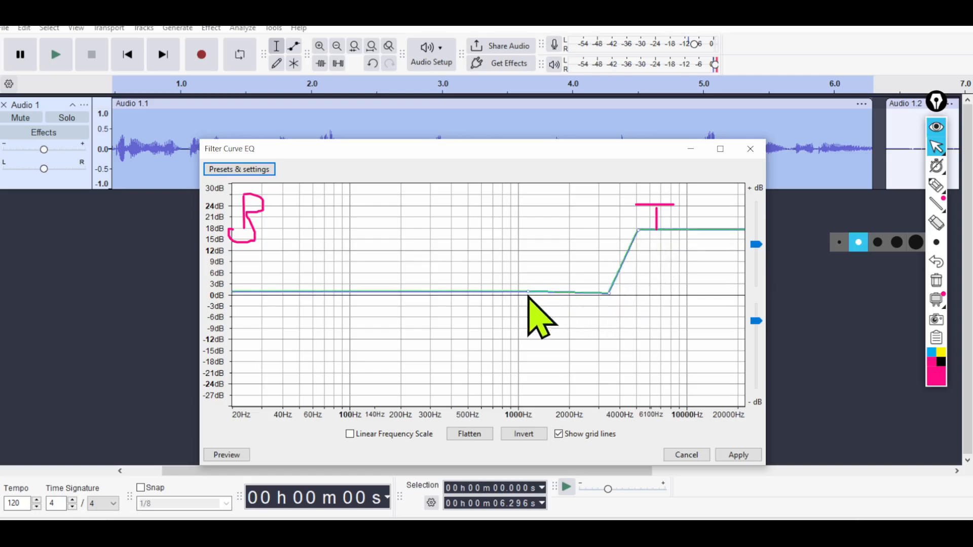
left_click_drag(528, 291, 521, 252)
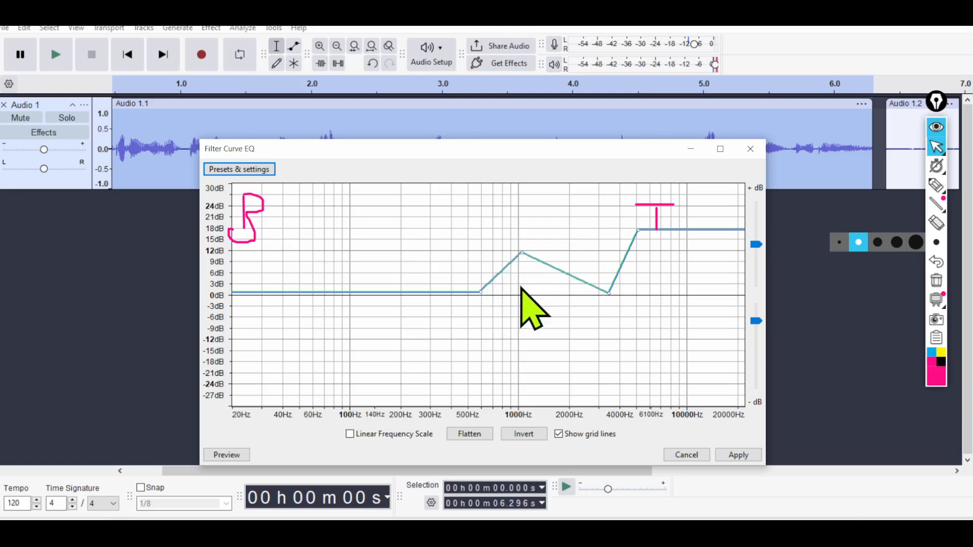
left_click_drag(520, 253, 527, 288)
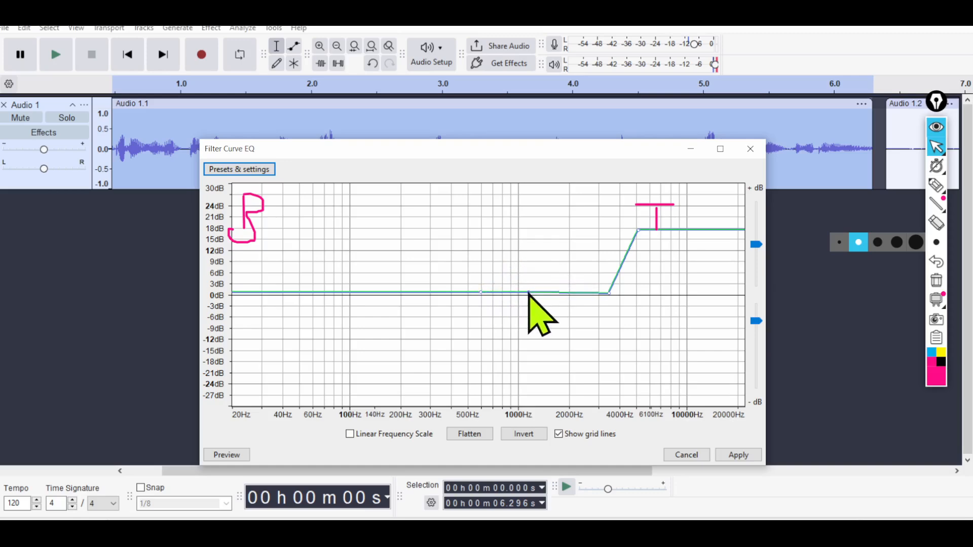
Preview the modified treble boost briefly and lower the curve beyond its treble peak to about 11 dB.
left_click(228, 458)
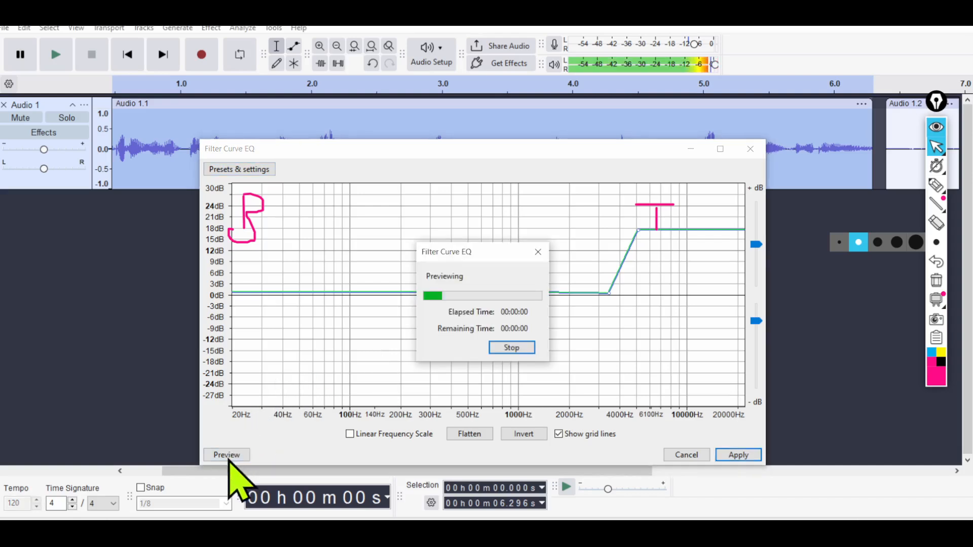
left_click(539, 252)
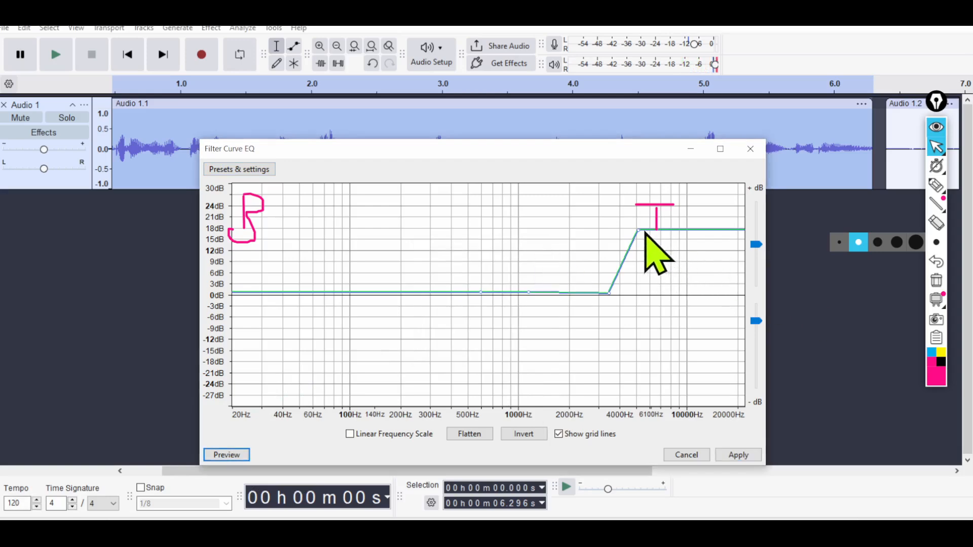
left_click_drag(646, 233, 660, 253)
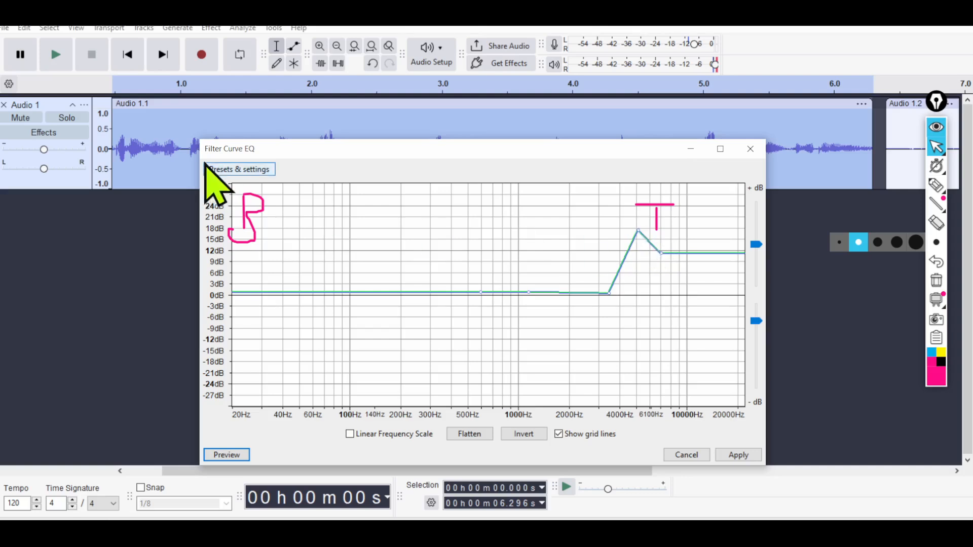
Load the 100Hz Rumble factory preset and raise the treble end of its curve to about 3 dB.
left_click(221, 170)
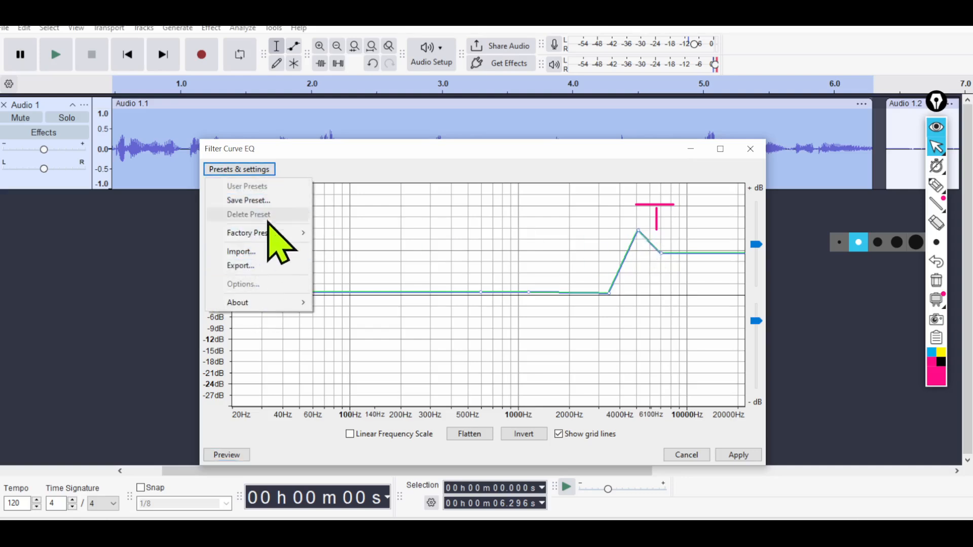
mouse_move(304, 232)
left_click(350, 250)
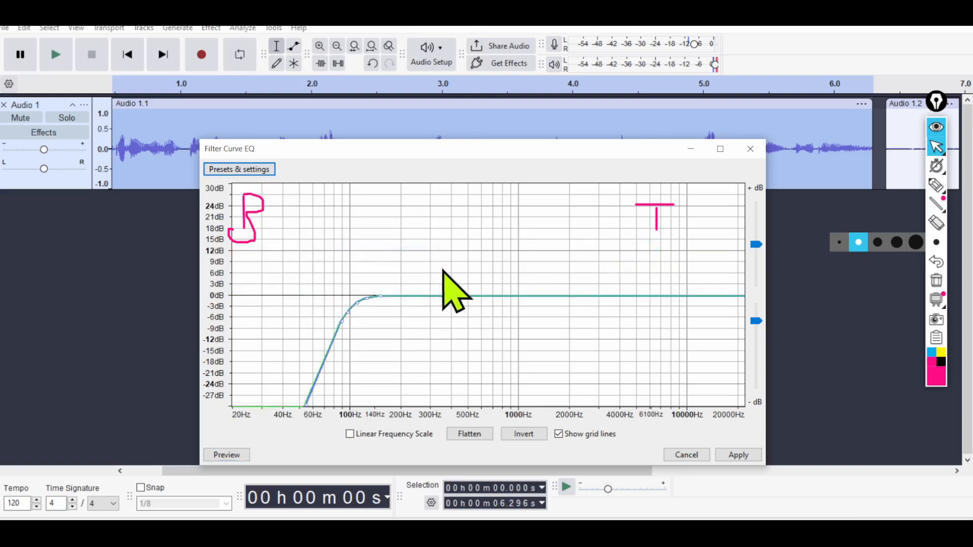
left_click_drag(694, 296, 696, 287)
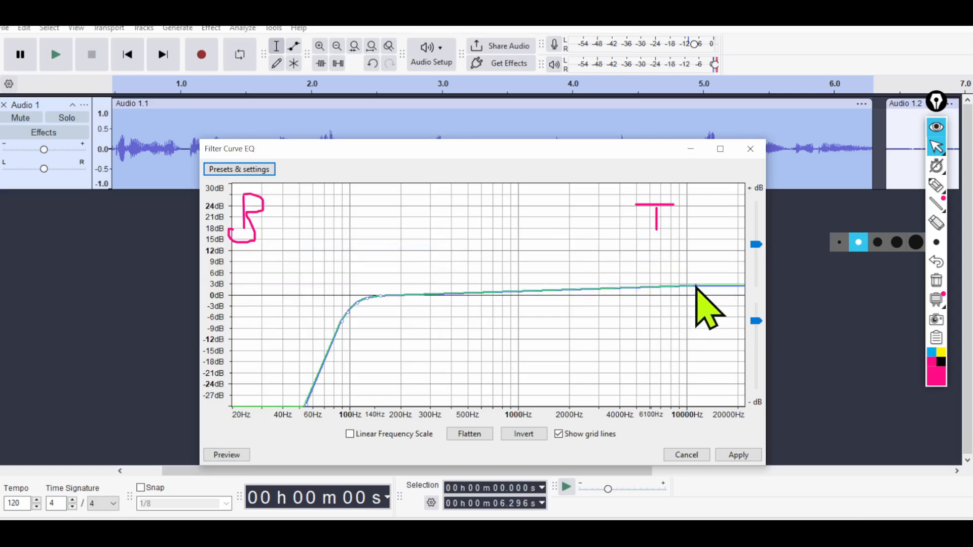
Preview the adjusted filter curve briefly and apply it to the selected first clip.
left_click(217, 454)
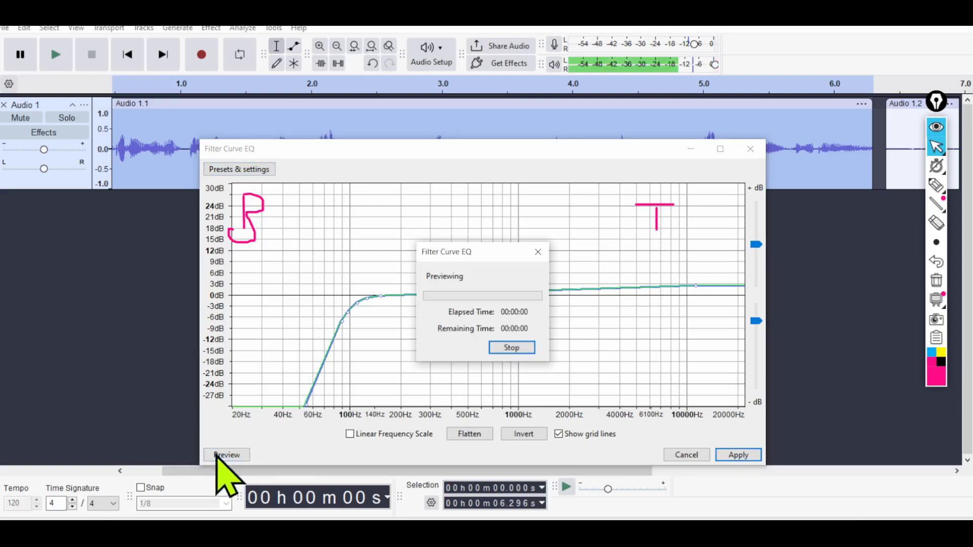
left_click(539, 252)
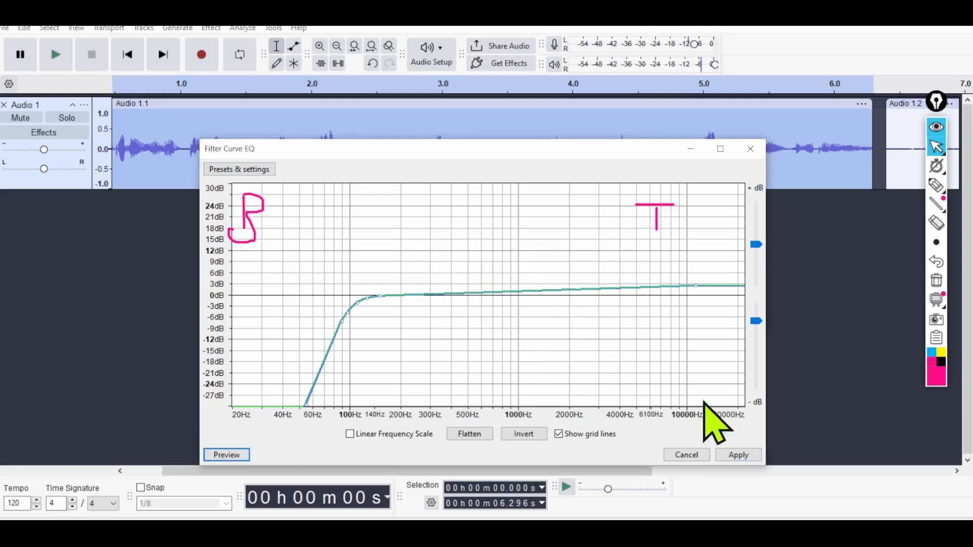
left_click(738, 456)
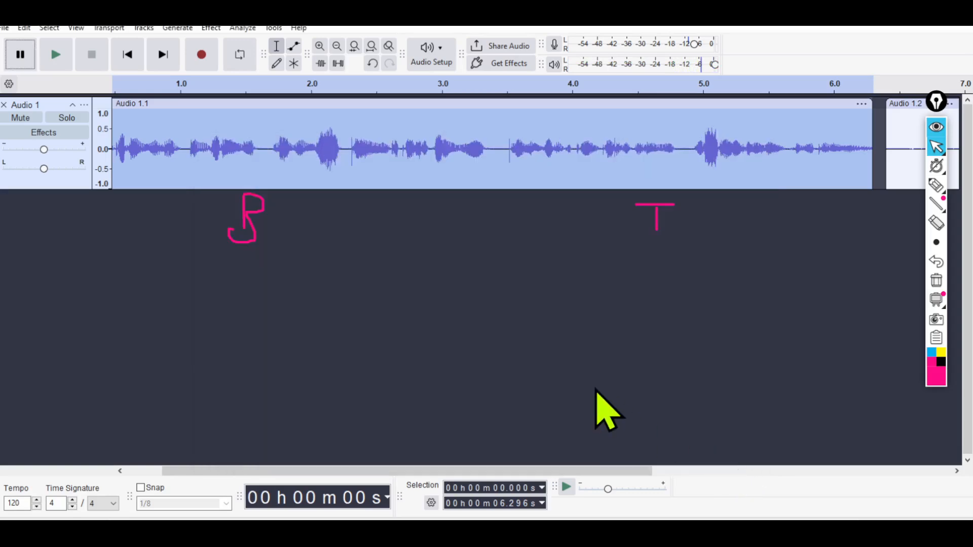
Circle the loud peak near 5 seconds with the annotation pen, and clear all drawings from the screen.
left_click(932, 186)
left_click_drag(730, 133, 649, 162)
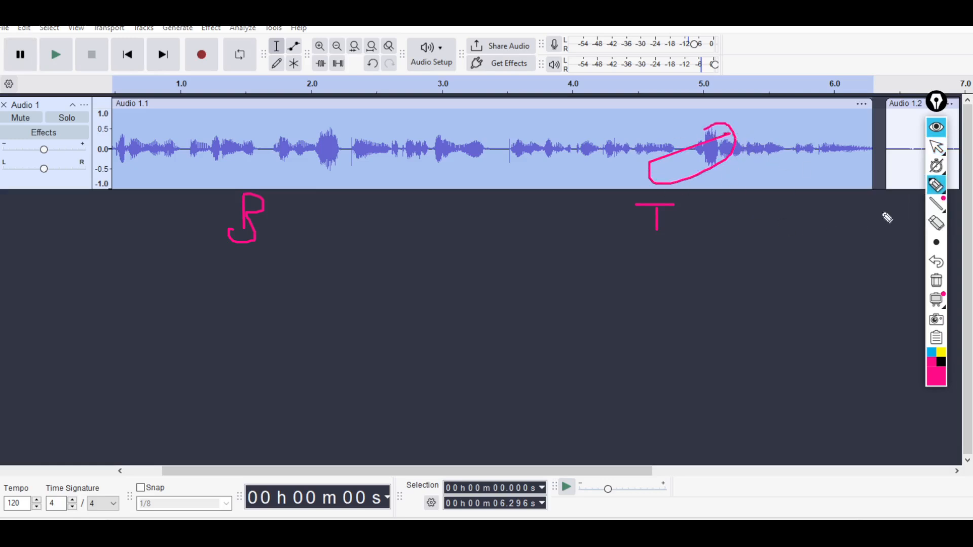
left_click(936, 281)
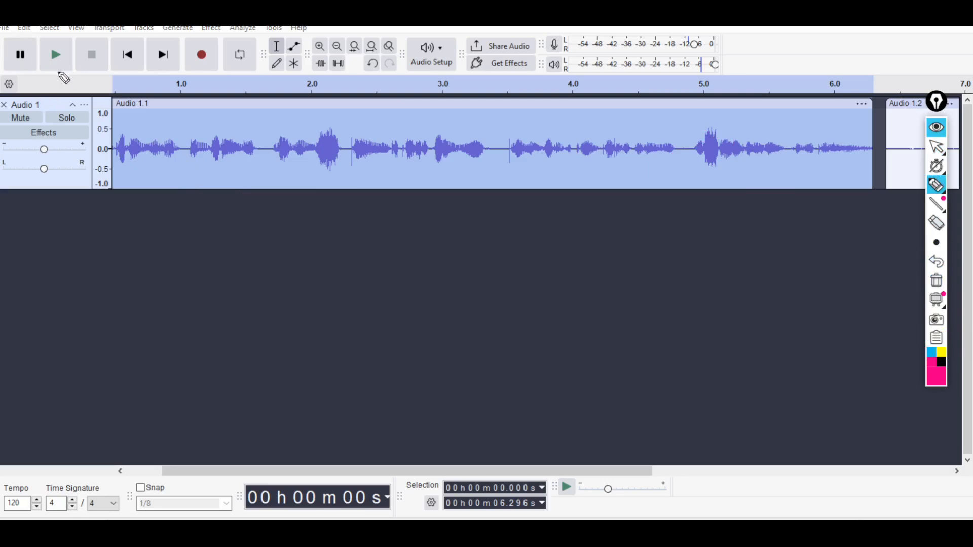
left_click(936, 147)
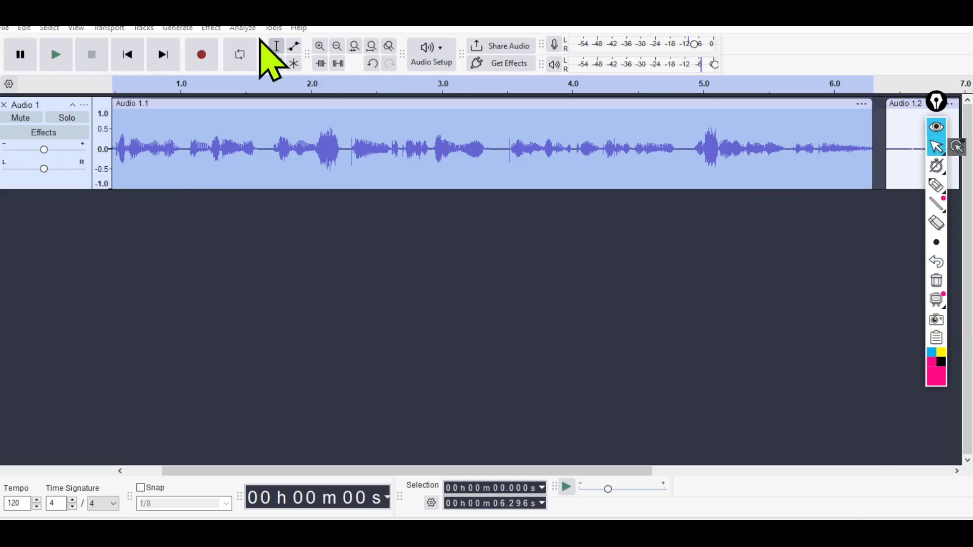
Open the Compressor effect for the selected first clip, load the Vocal Touch-Up factory preset and preview it.
left_click(220, 30)
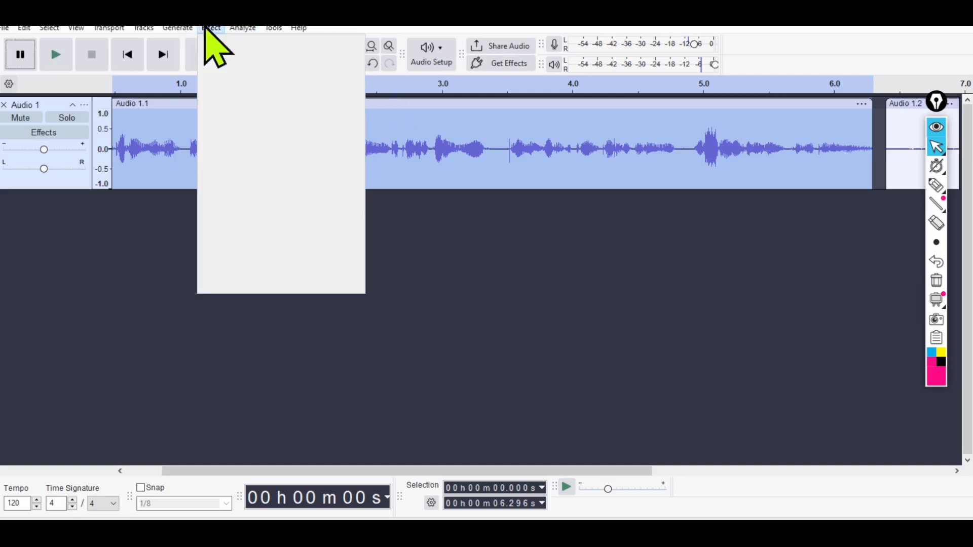
mouse_move(250, 154)
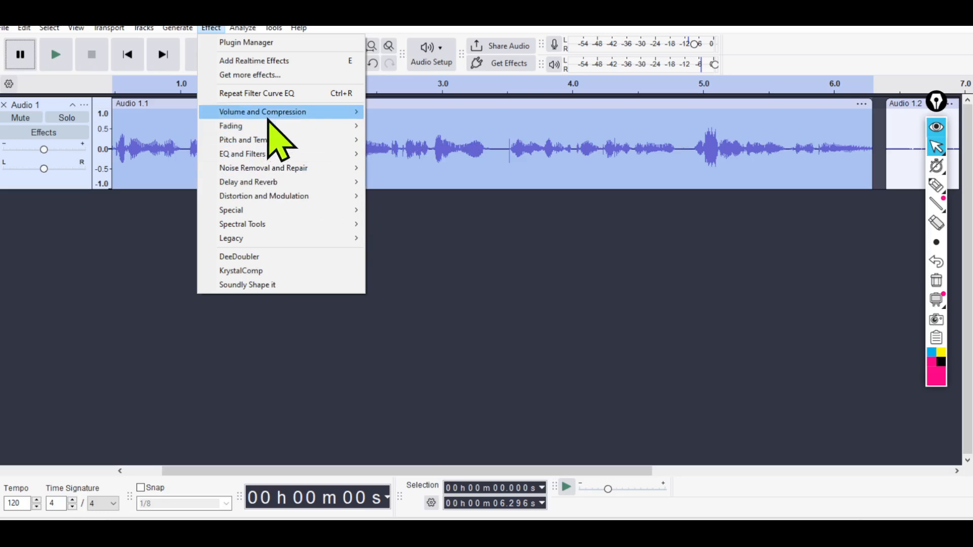
mouse_move(267, 118)
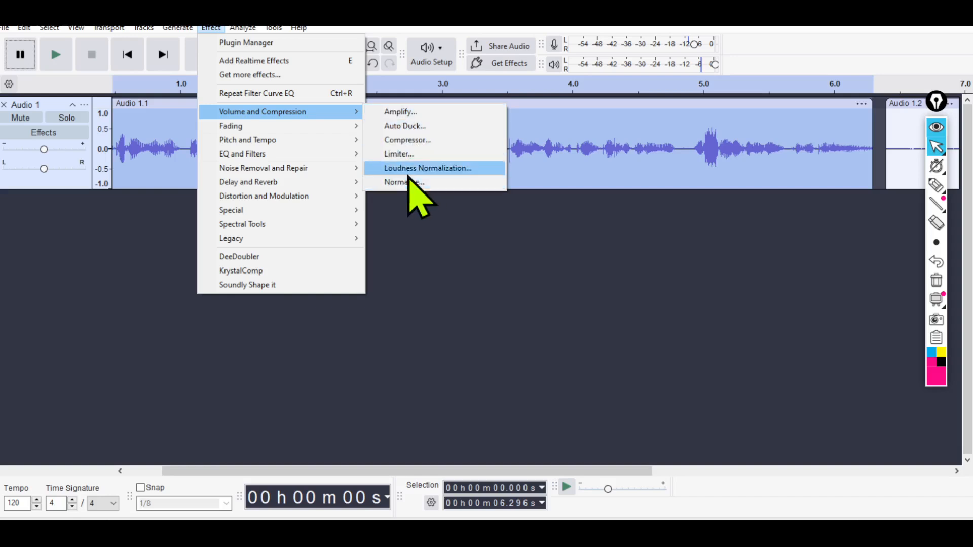
left_click(429, 141)
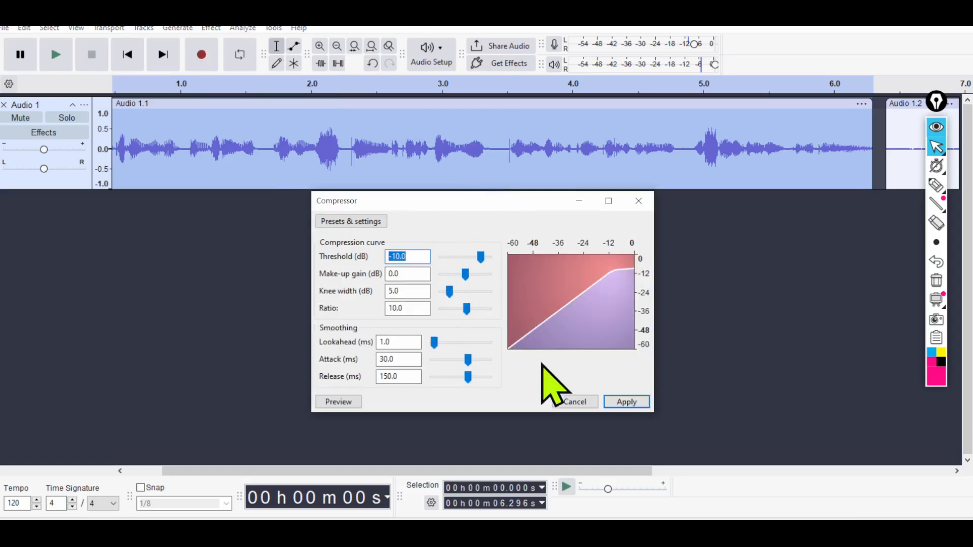
left_click(378, 221)
mouse_move(378, 287)
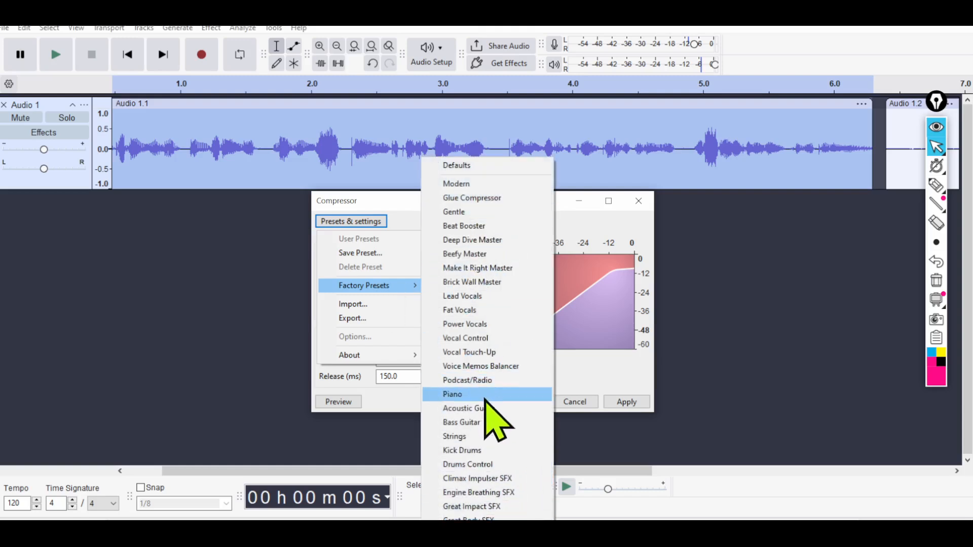
left_click(483, 351)
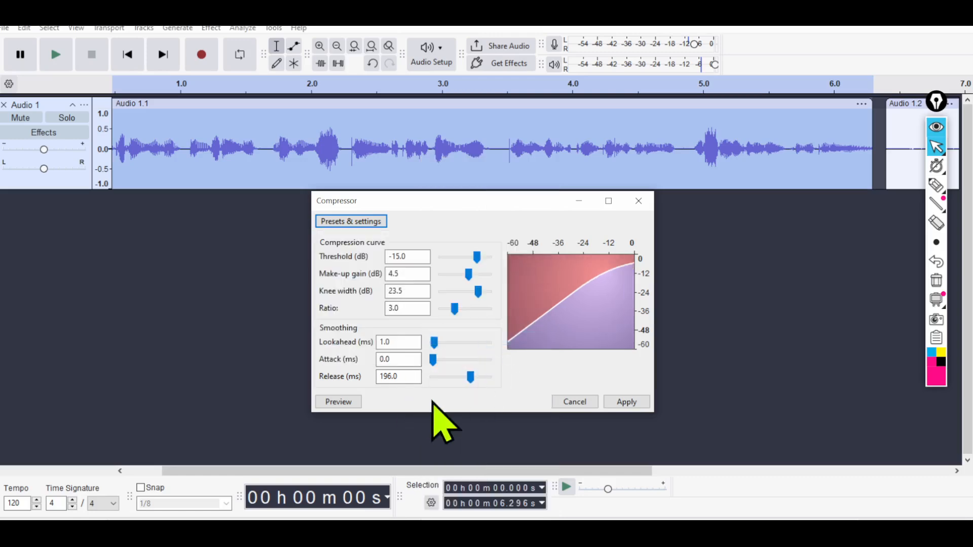
left_click(348, 404)
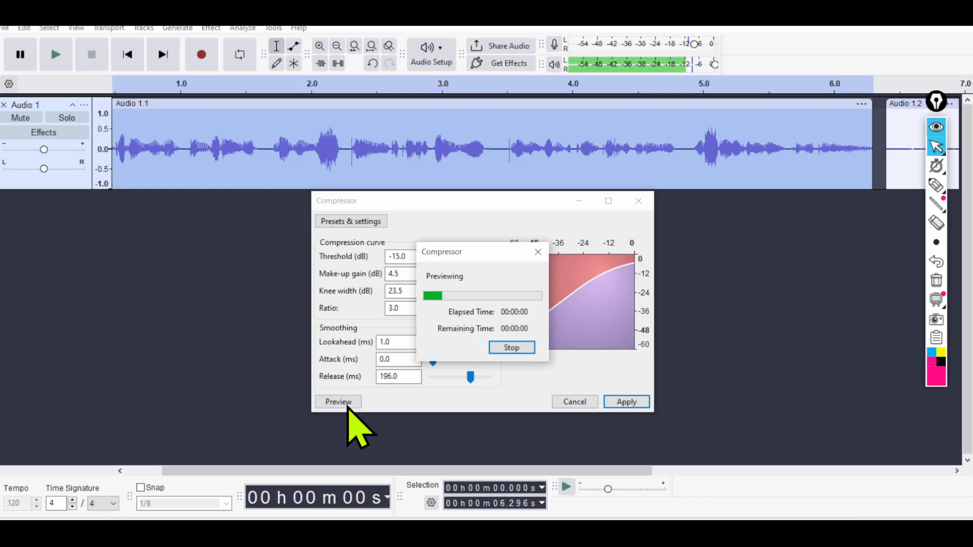
Load the Deep Dive Master factory preset in the Compressor and preview it briefly.
left_click(339, 226)
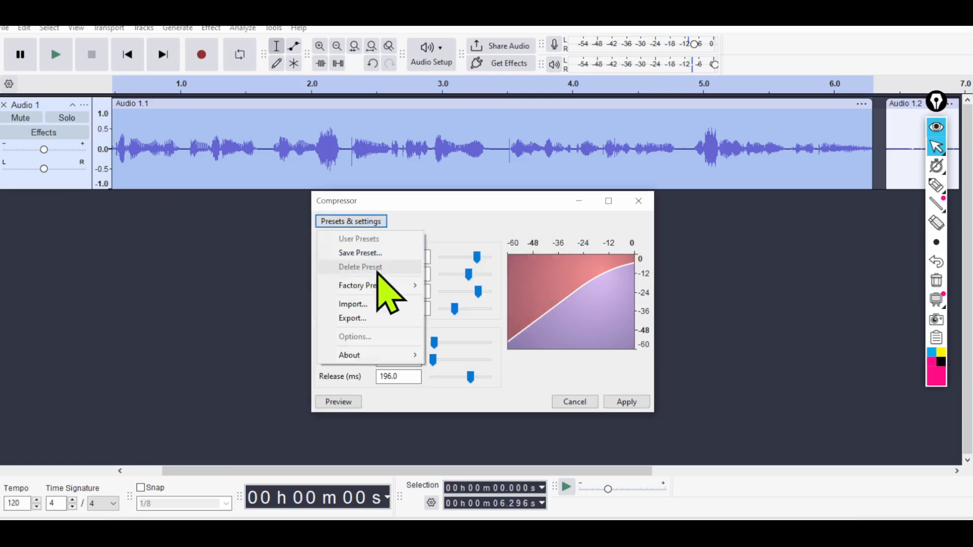
mouse_move(386, 289)
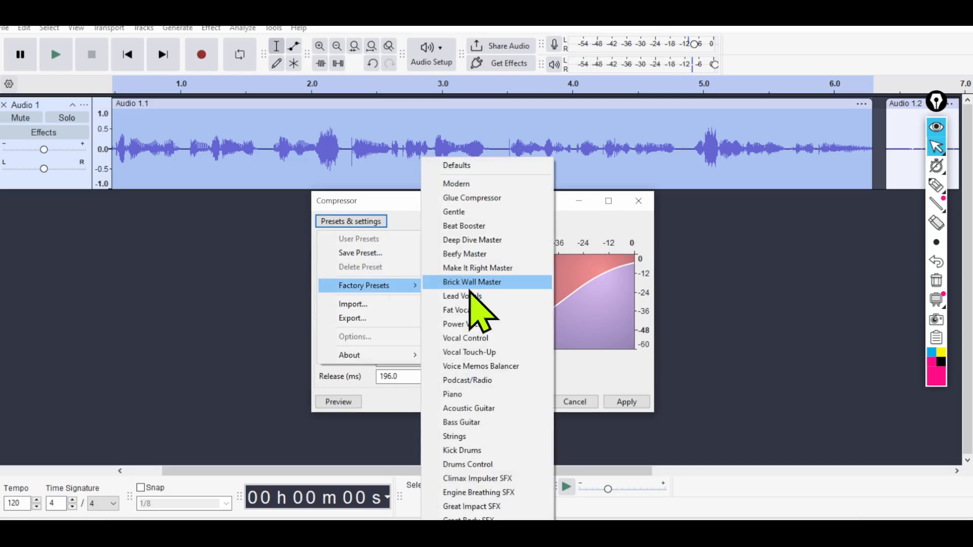
left_click(476, 240)
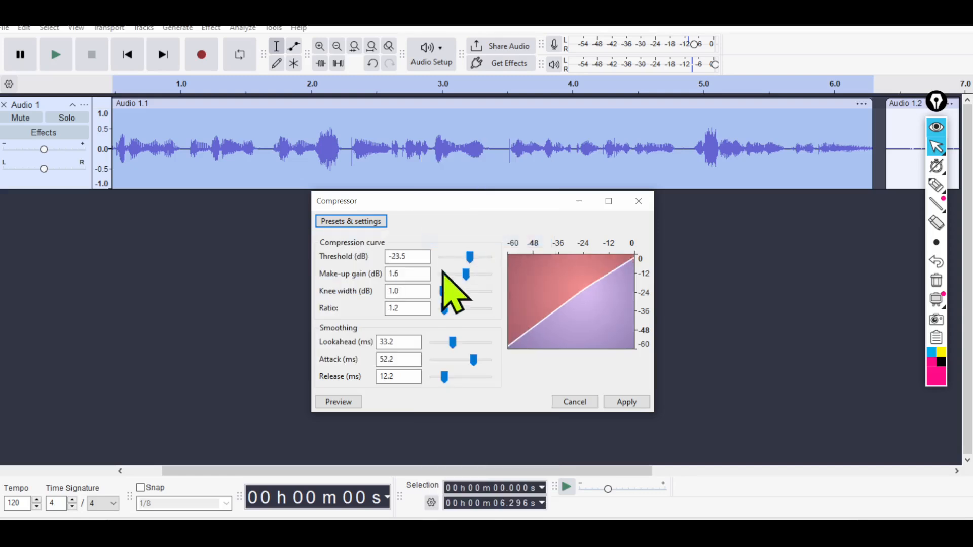
left_click(339, 402)
left_click(537, 250)
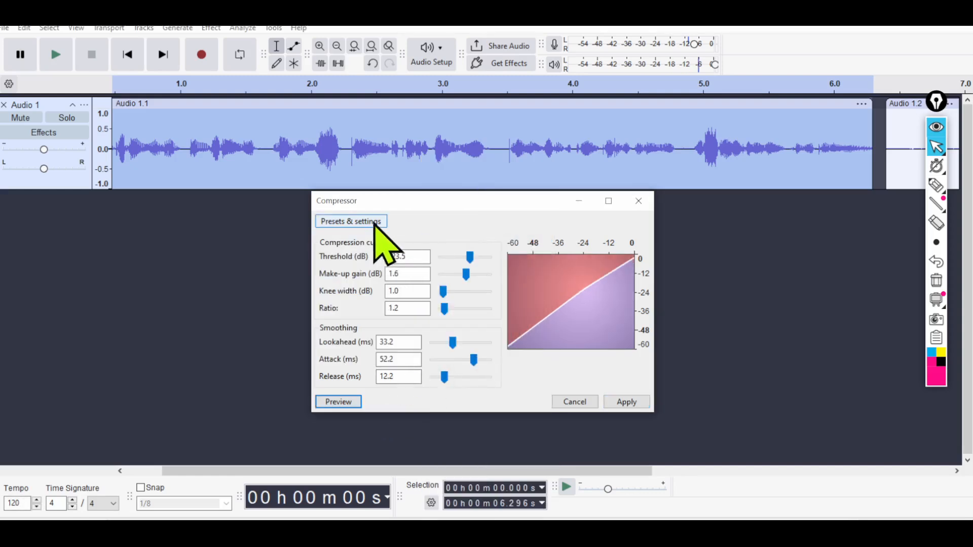
Try the Strings factory preset in the Compressor with a brief preview.
left_click(378, 222)
mouse_move(388, 286)
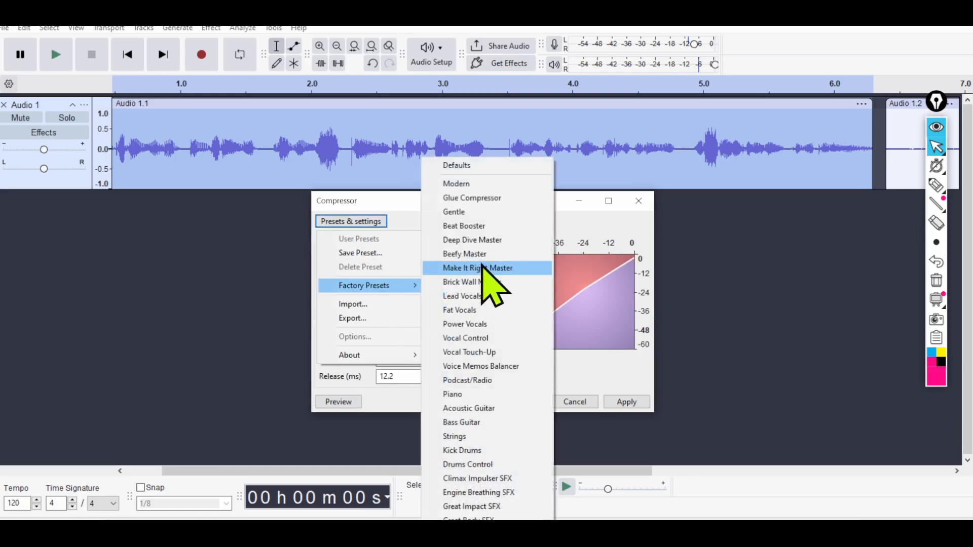
left_click(481, 438)
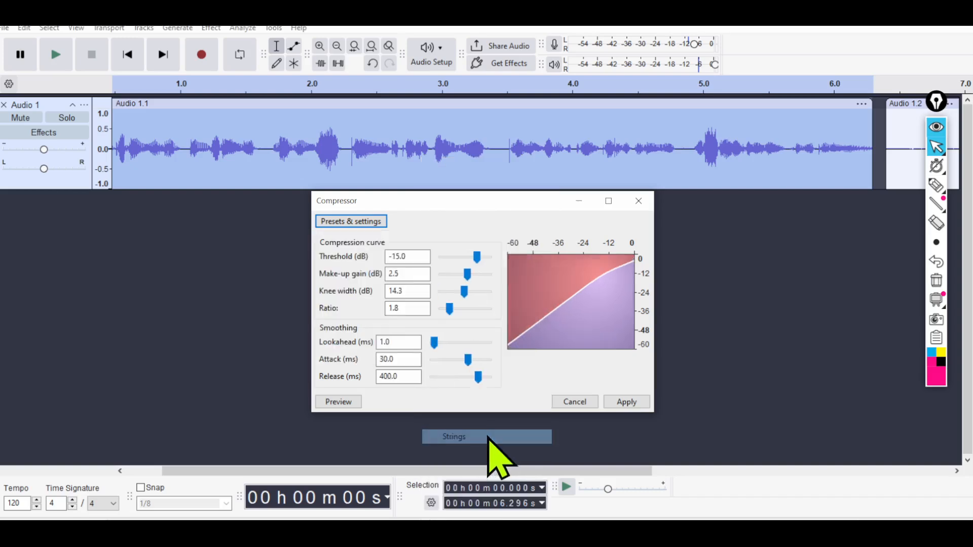
left_click(347, 407)
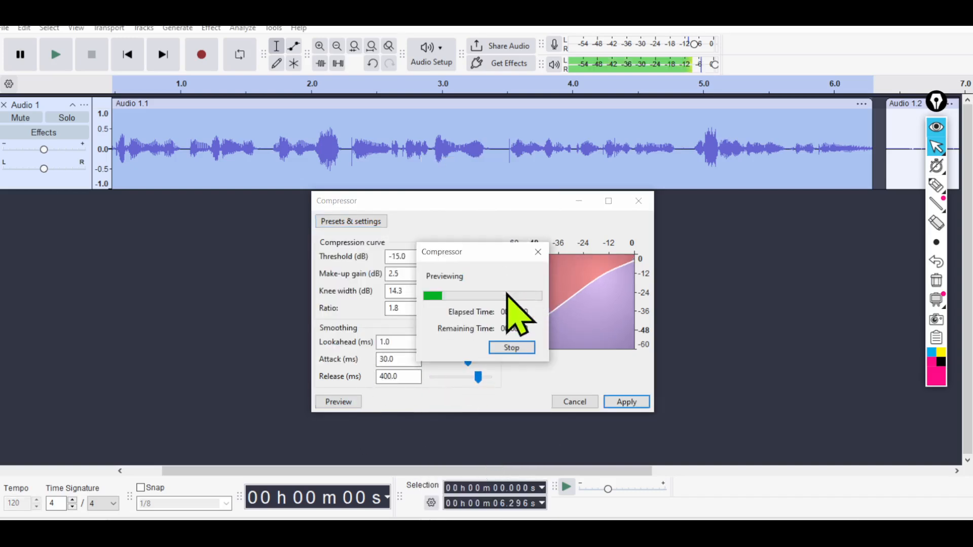
left_click(536, 245)
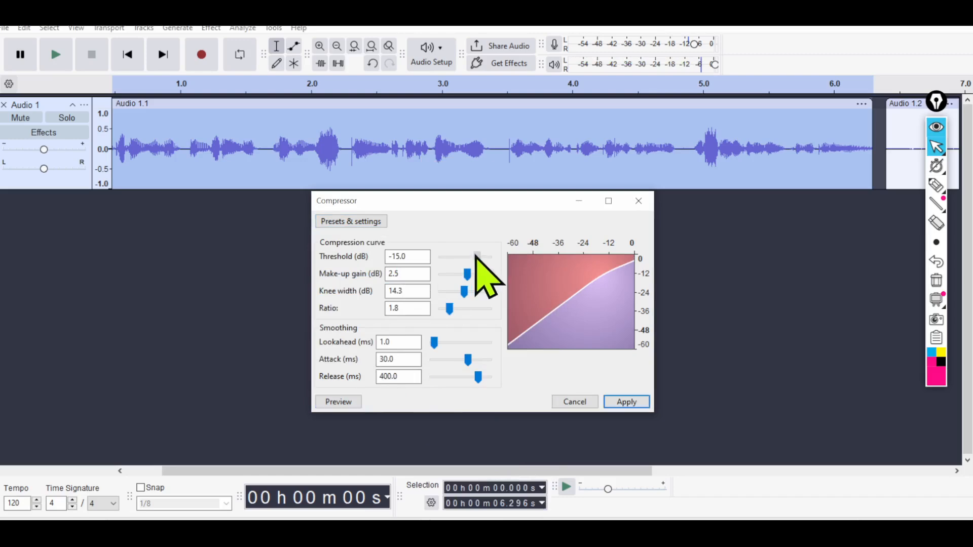
Set and preview threshold -19.7 dB, make-up gain -2.9 dB, knee width 19.3 dB, ratio 2.6, lookahead 4.0 ms, attack 18.8 ms and release 294.9 ms.
left_click_drag(467, 274, 465, 278)
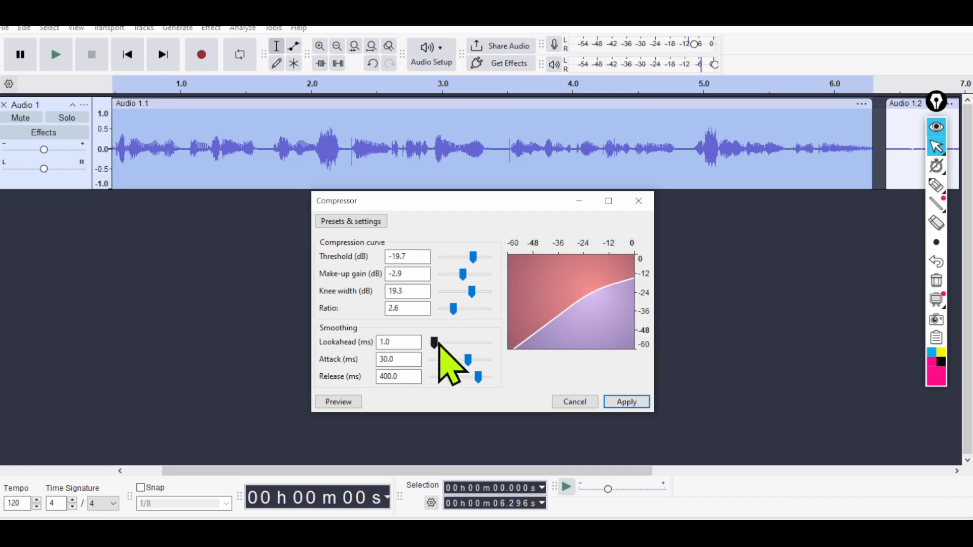
left_click_drag(442, 345, 439, 344)
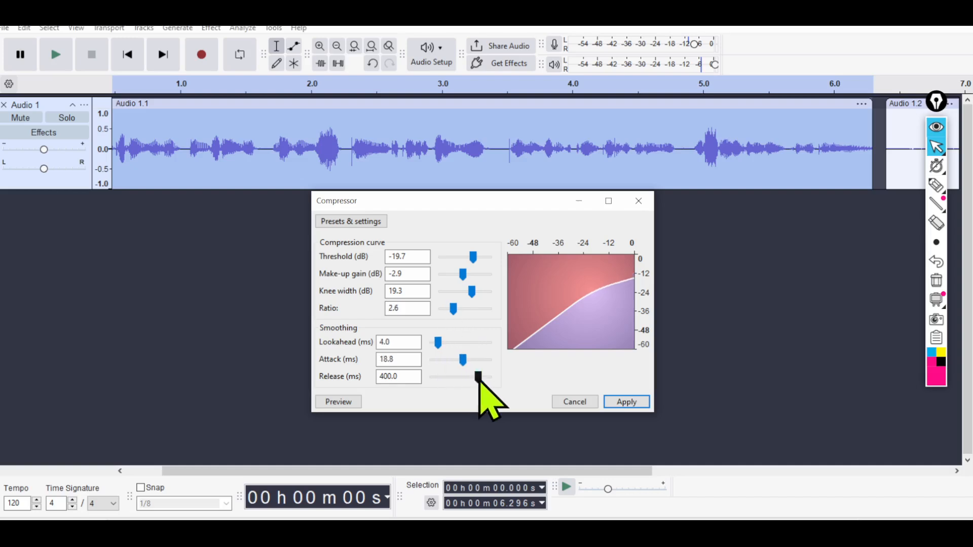
left_click(347, 402)
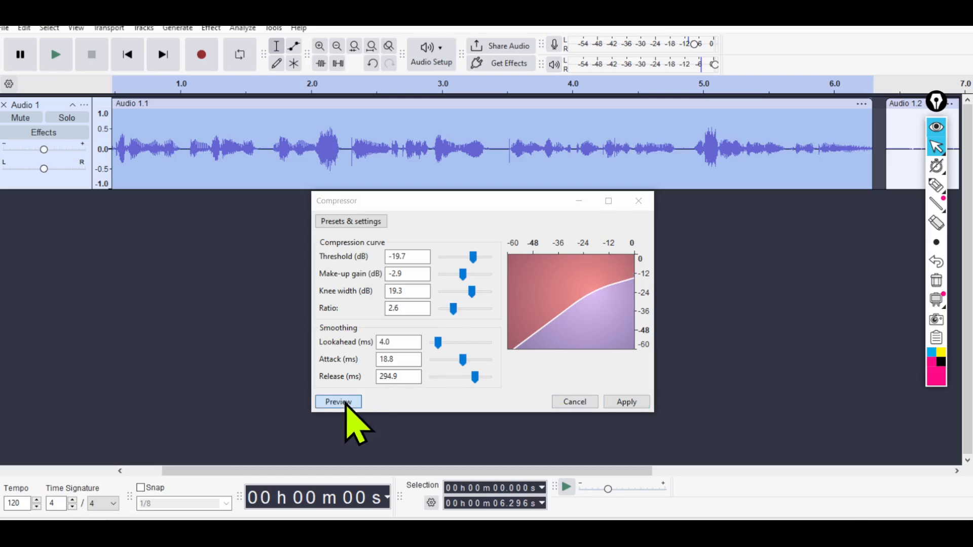
left_click(537, 253)
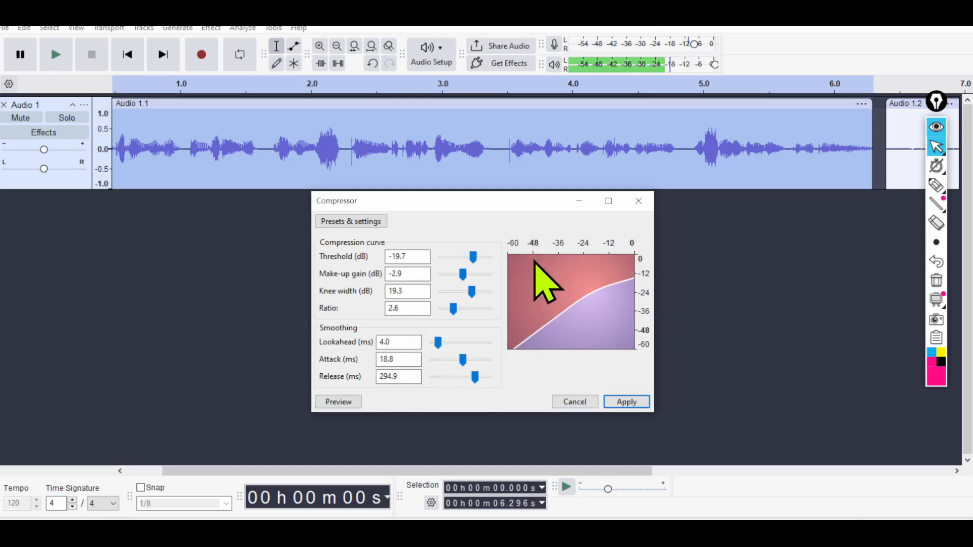
Load the Fat Vocals factory preset, preview it briefly and apply the Compressor to the selected first clip.
left_click(351, 221)
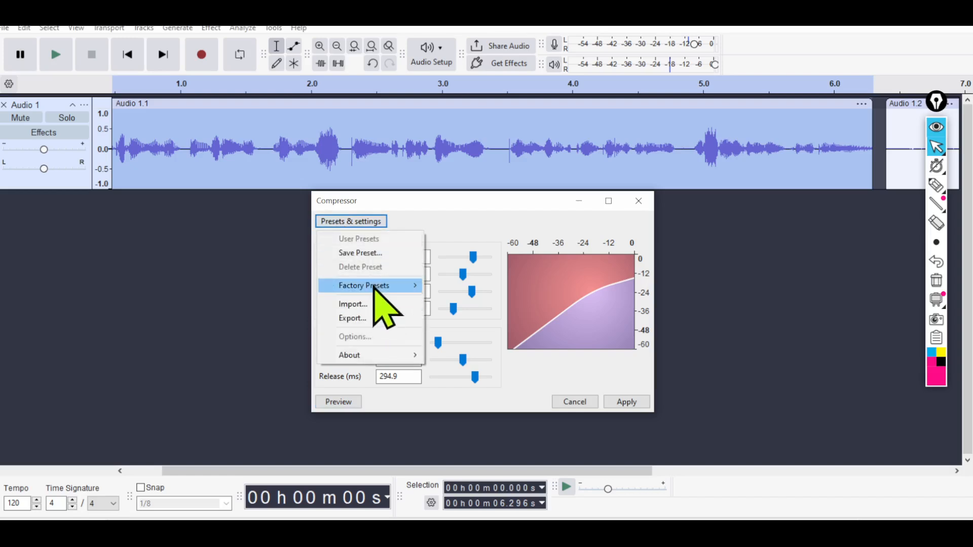
mouse_move(394, 287)
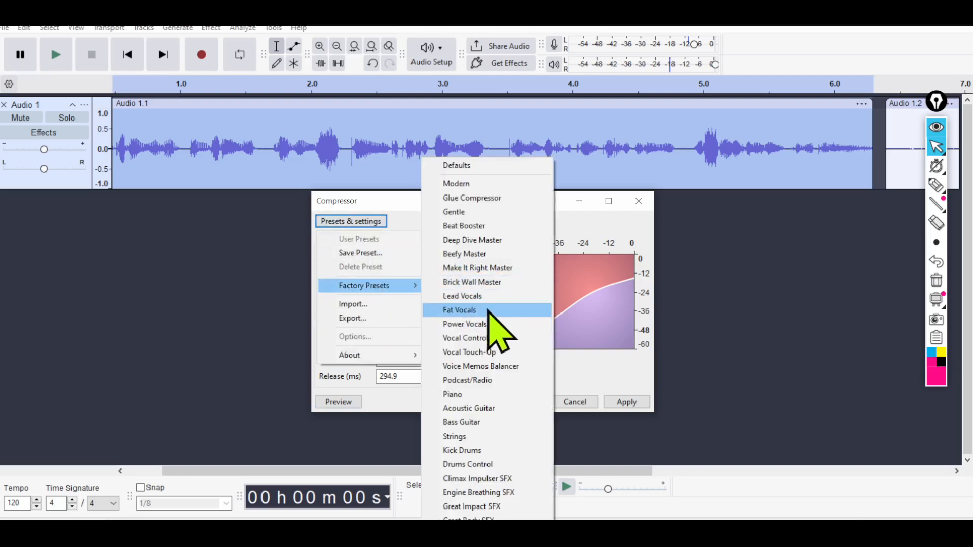
left_click(488, 310)
left_click(343, 401)
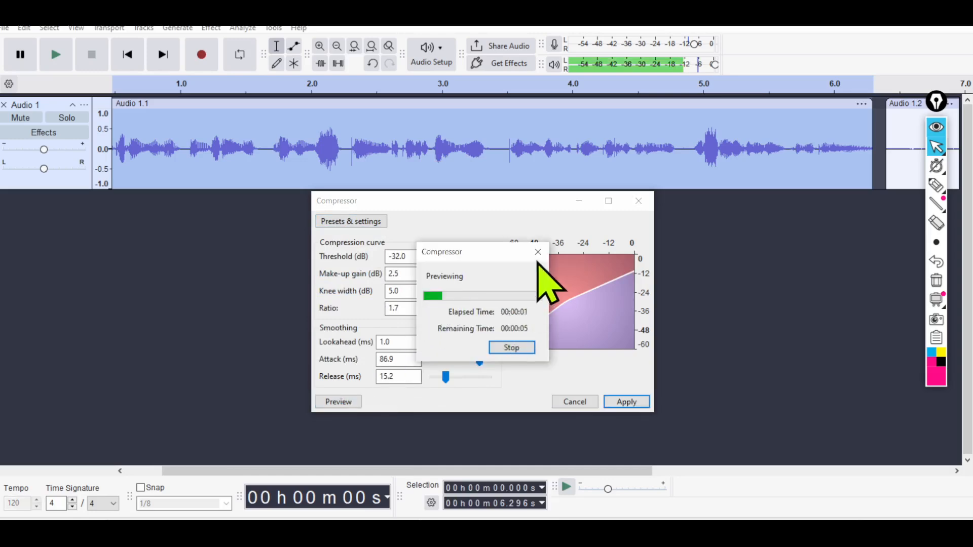
left_click(538, 252)
left_click(620, 400)
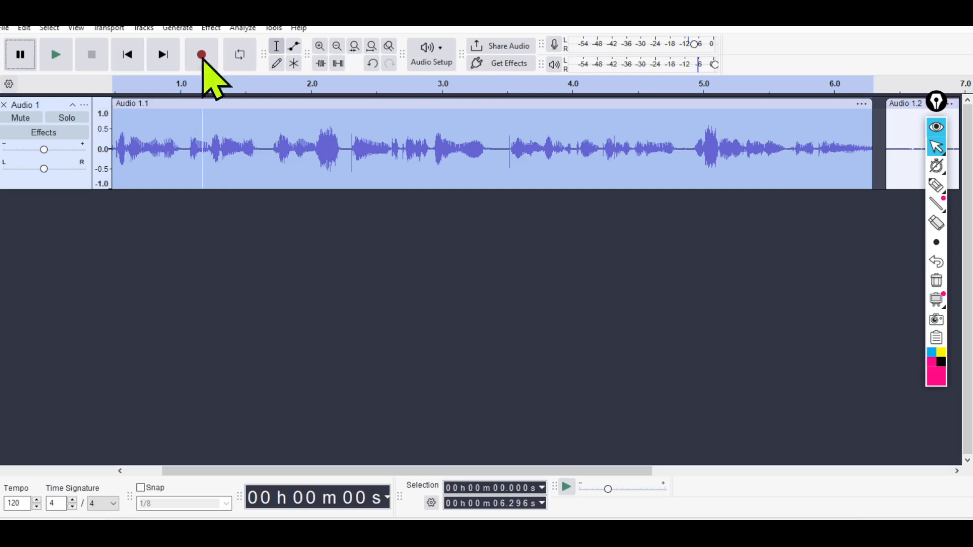
Preview the Limiter effect with its existing settings and apply it to the selected first clip.
left_click(211, 28)
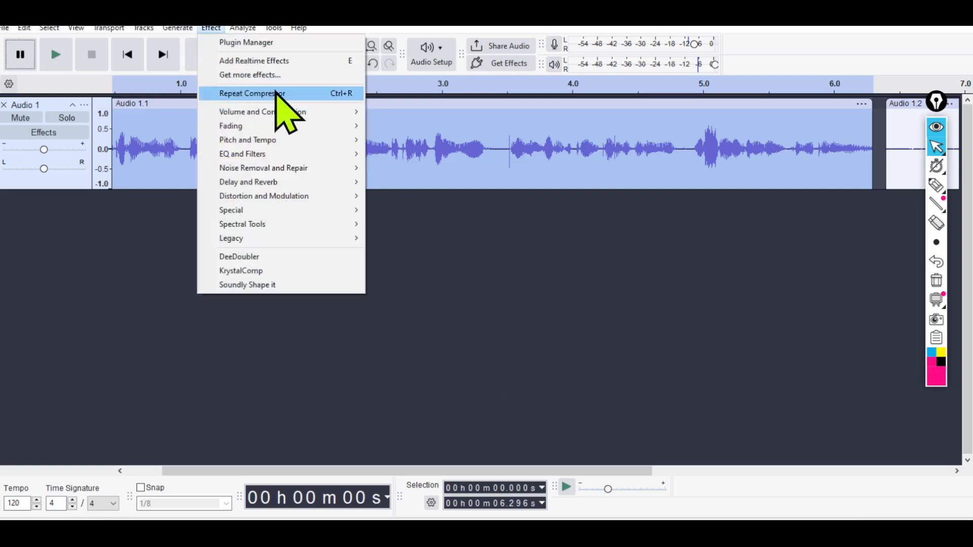
mouse_move(297, 113)
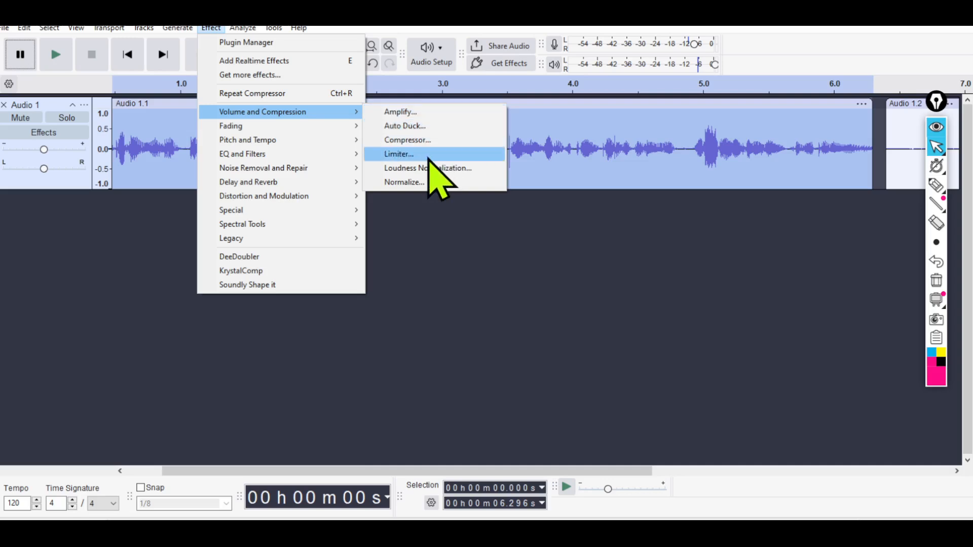
left_click(399, 154)
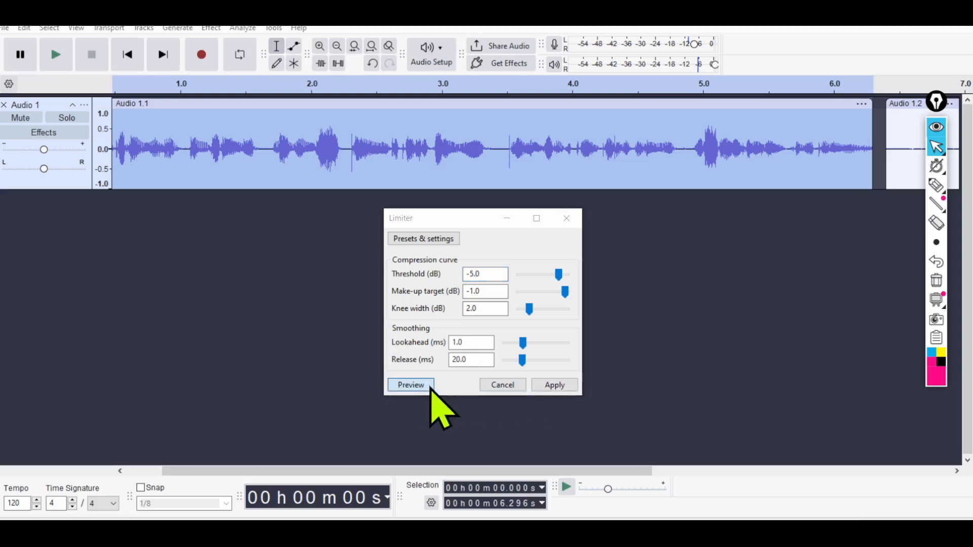
left_click(430, 385)
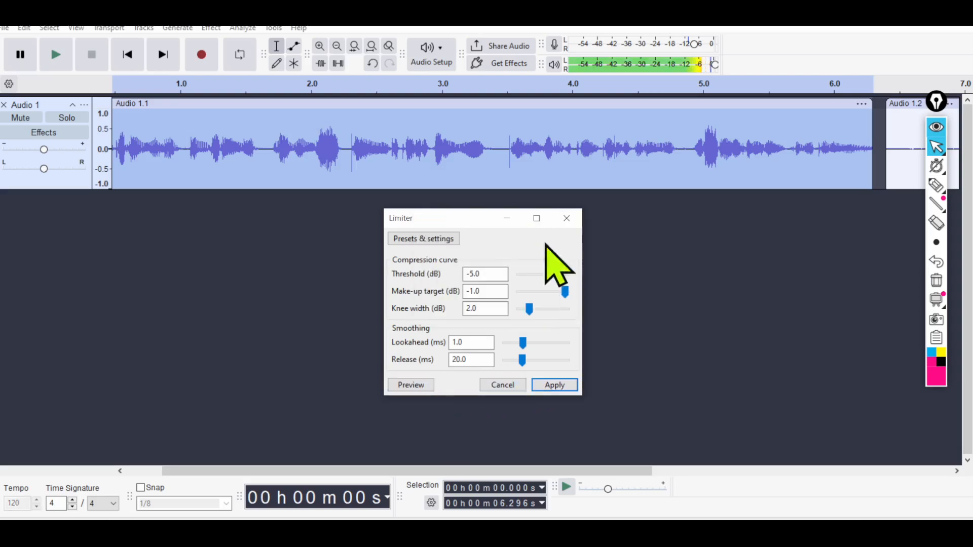
left_click(561, 387)
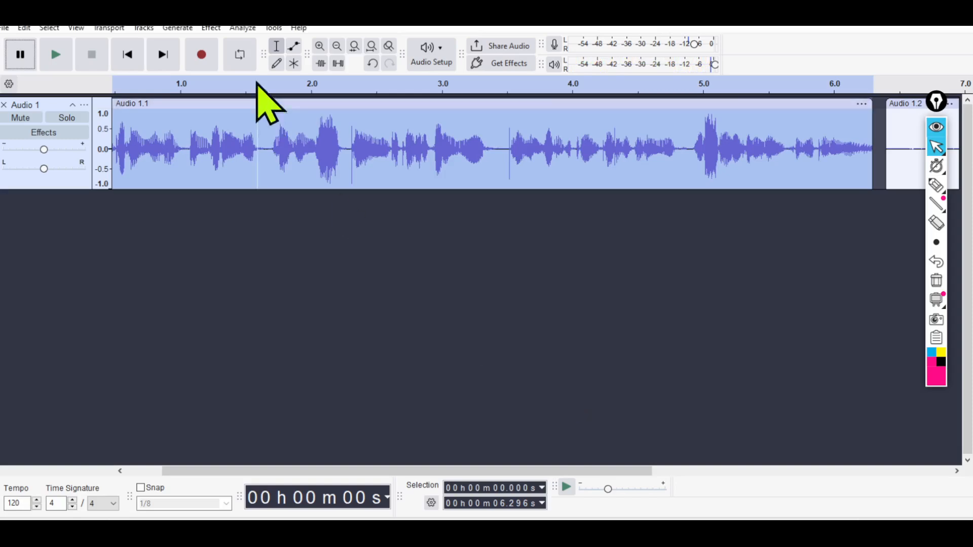
Bring up the list of volume and compression effects for the selected first clip.
left_click(212, 28)
mouse_move(340, 112)
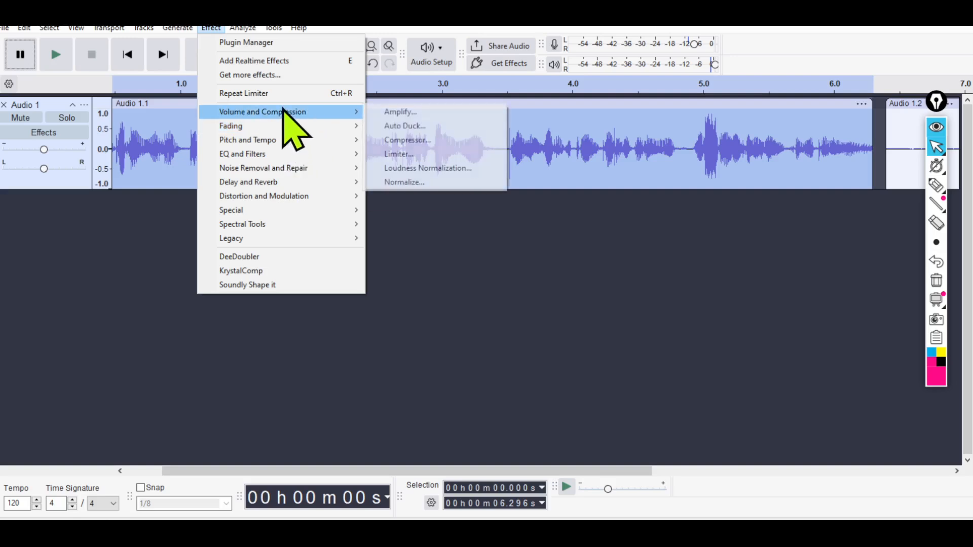
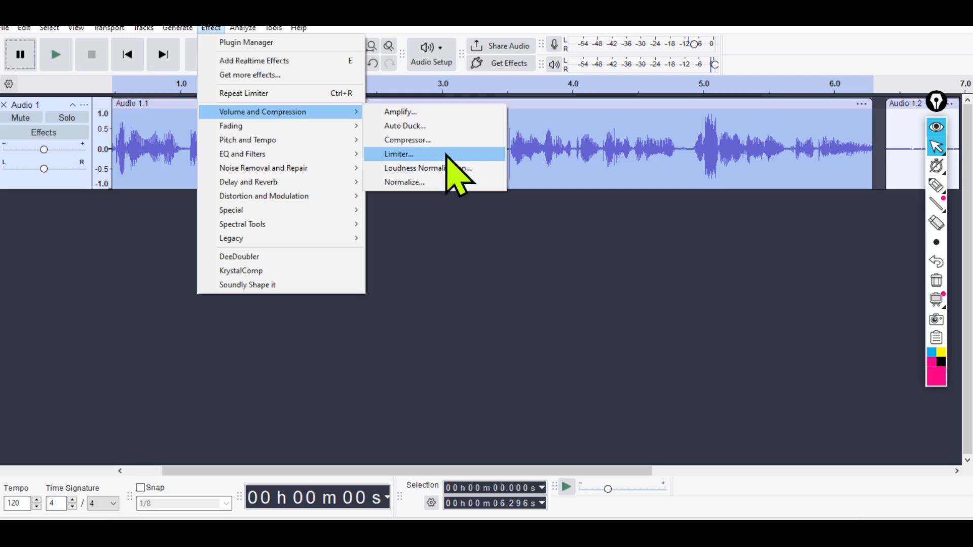
Preview the Normalize effect with its existing settings and apply it to the selected first clip.
left_click(432, 183)
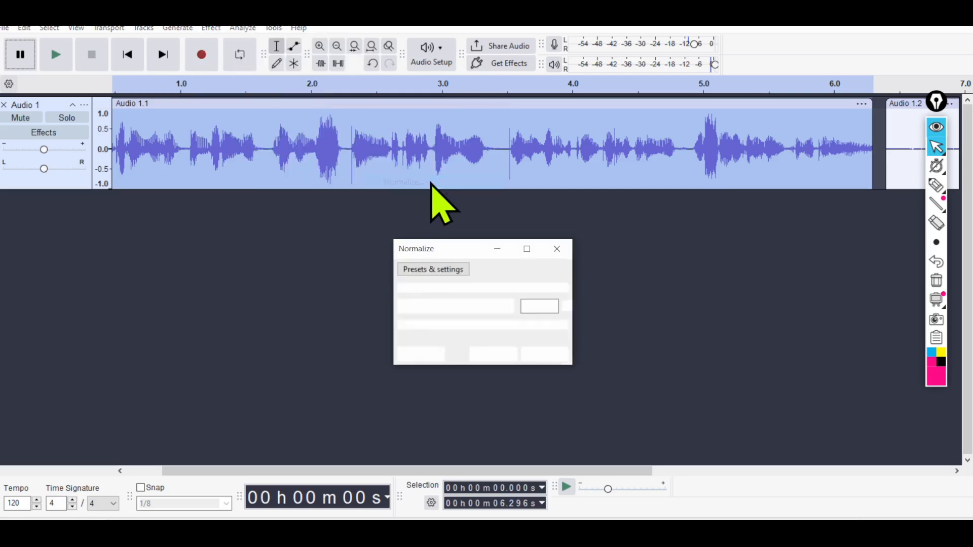
left_click(432, 356)
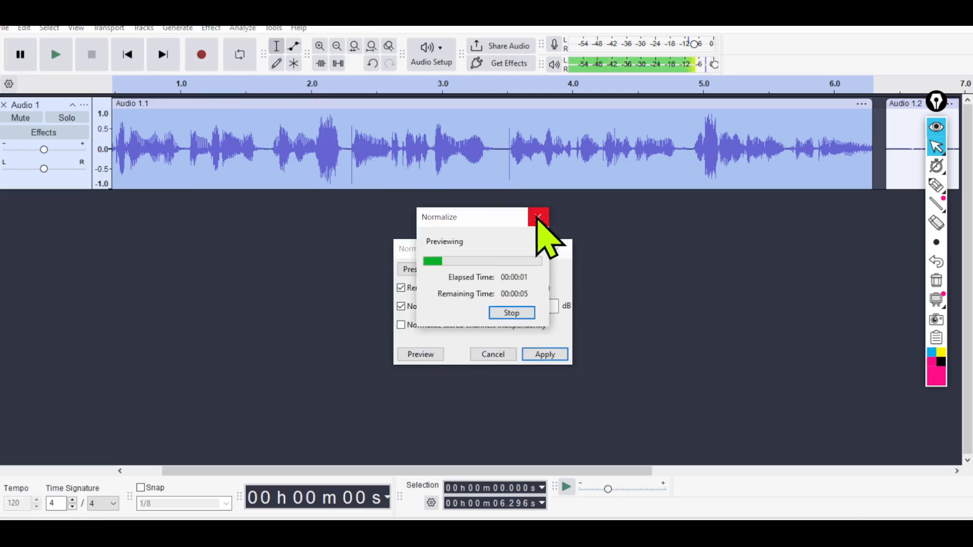
left_click(537, 219)
left_click(542, 355)
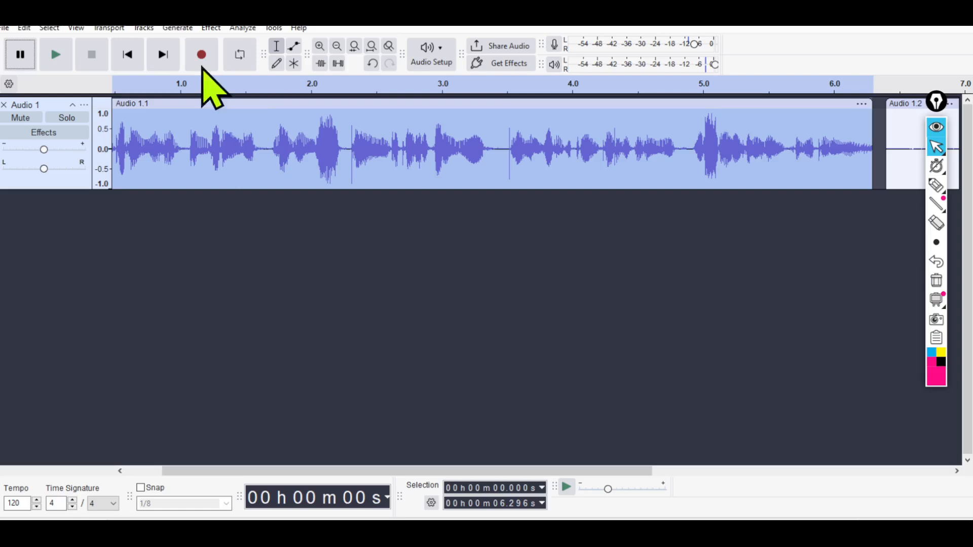
Show the realtime effects panel for the Audio 1 track.
left_click(212, 29)
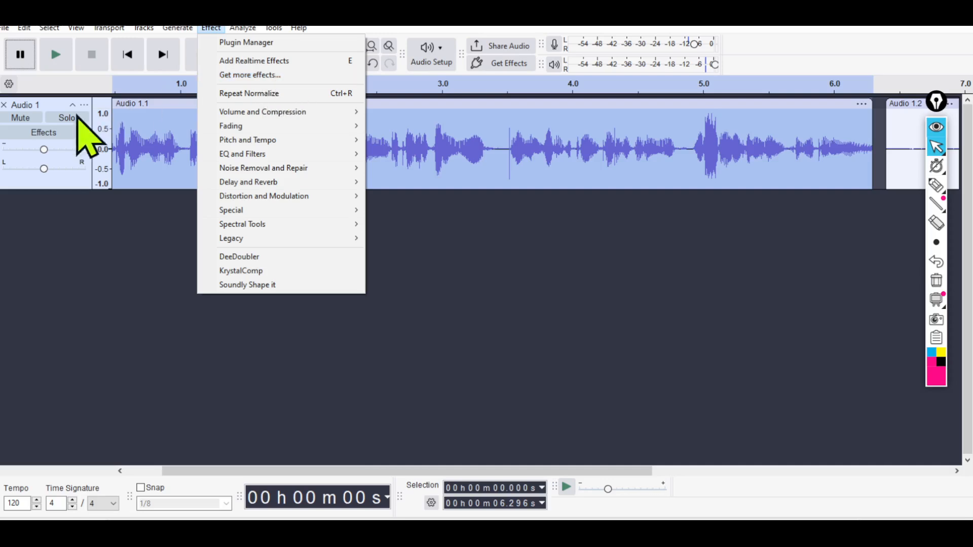
left_click(63, 136)
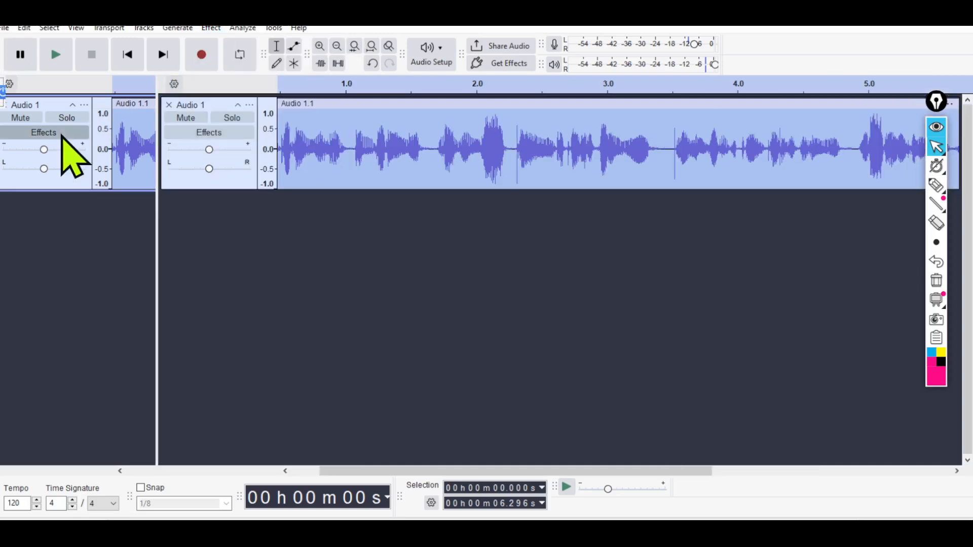
left_click(232, 136)
left_click(195, 131)
left_click(199, 118)
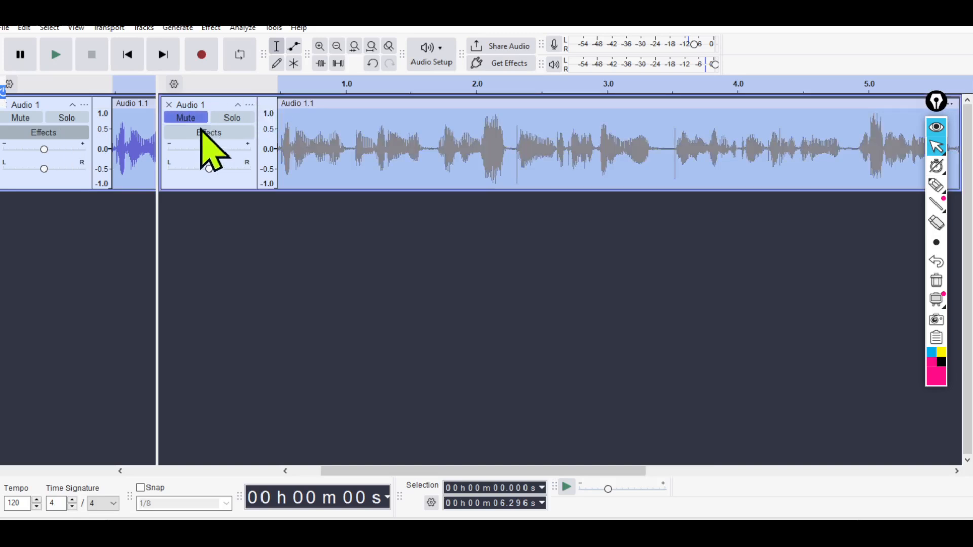
left_click(188, 119)
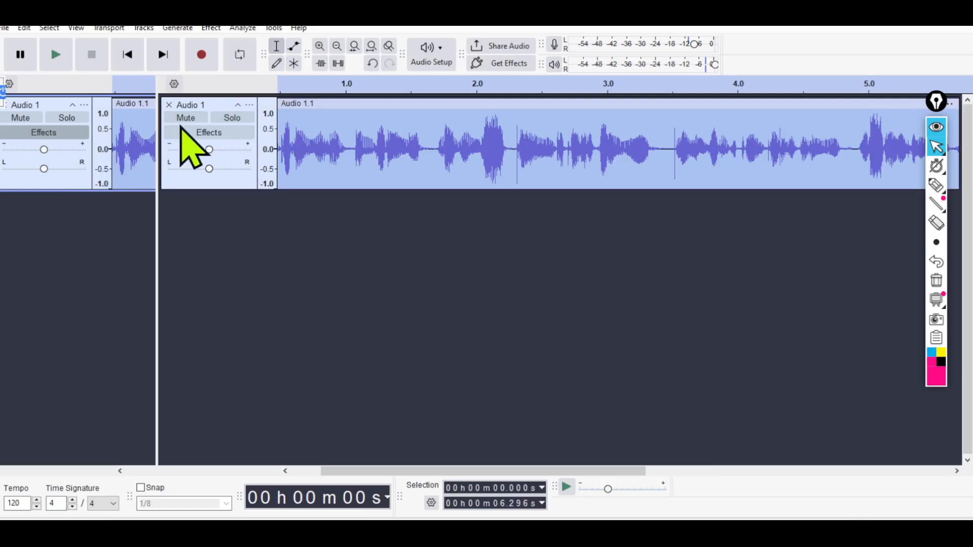
left_click(198, 133)
left_click(198, 133)
left_click(198, 133)
right_click(198, 133)
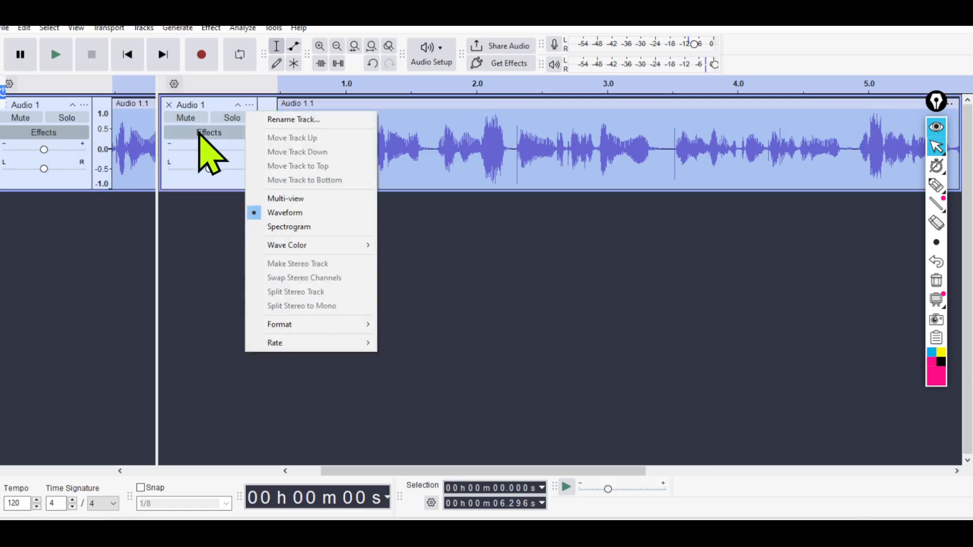
left_click(200, 145)
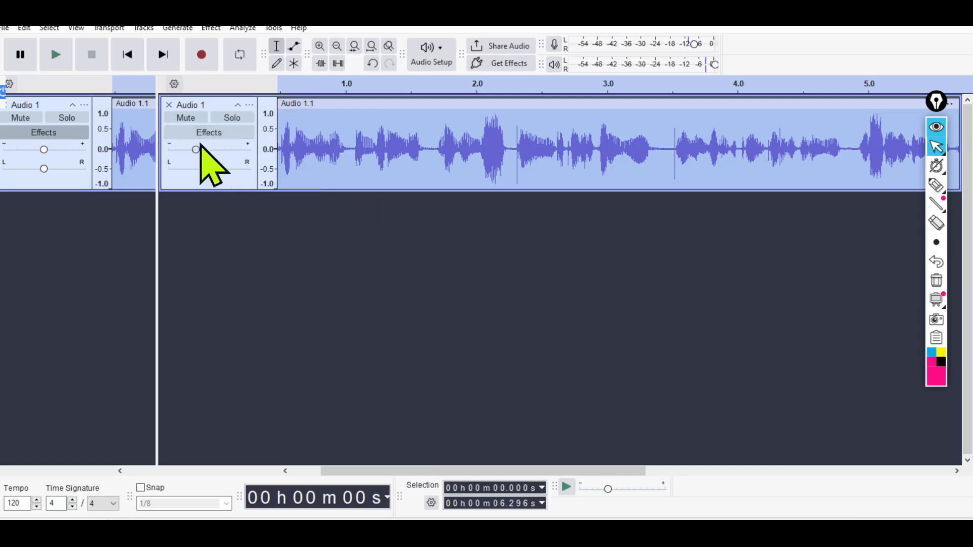
Delete the Audio 1 track and undo the deletion.
left_click(168, 104)
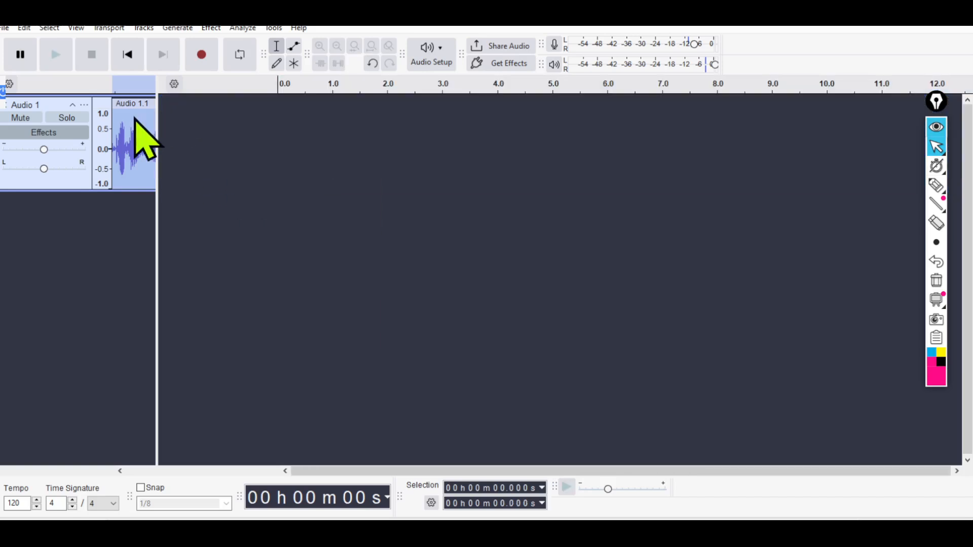
key("ctrl+z")
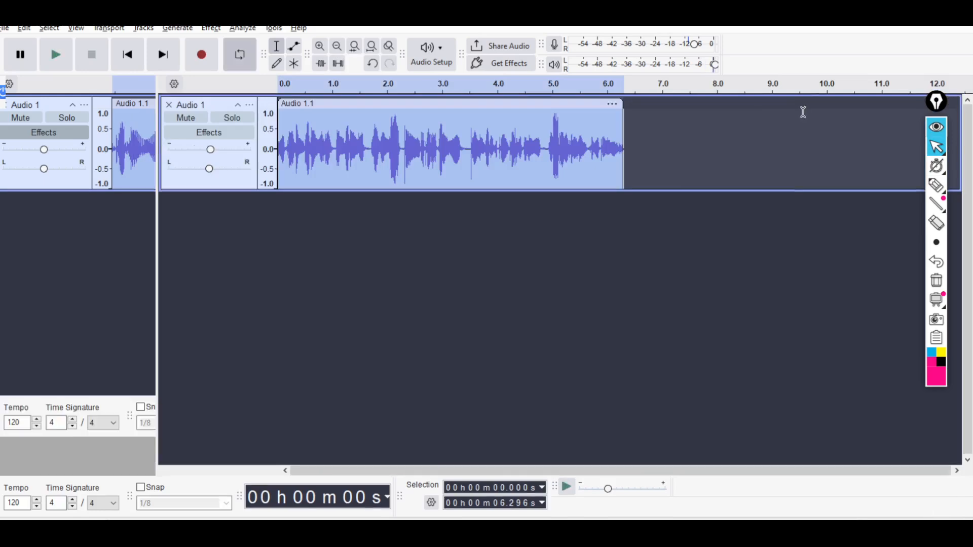
key("alt")
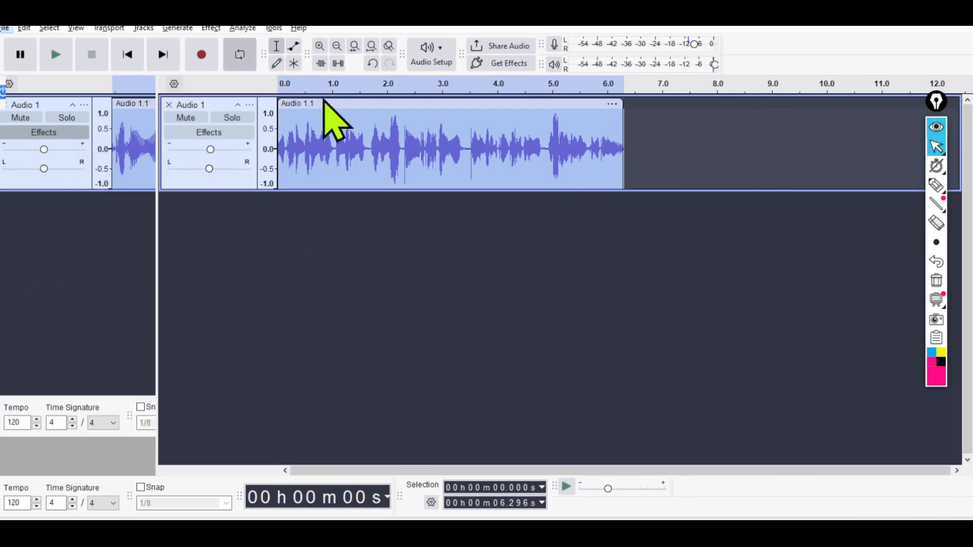
Open the Get Effects catalogue and look through the Free Plugins category.
left_click(505, 65)
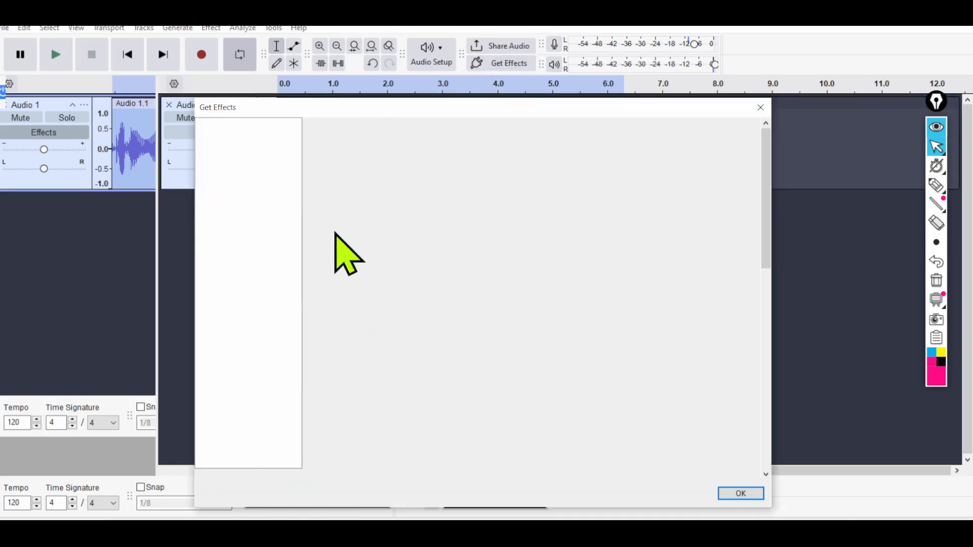
scroll(482, 197, "down", 5)
scroll(501, 269, "down", 4)
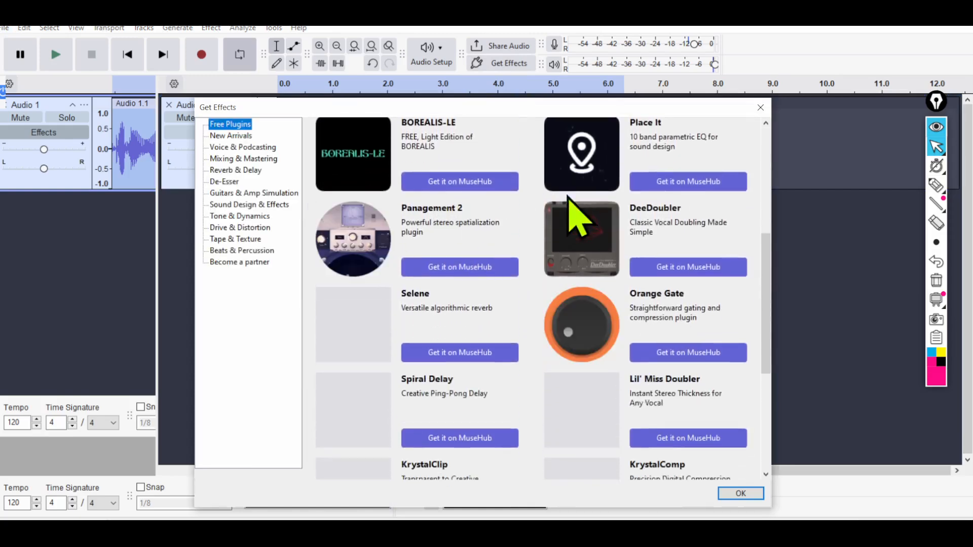
scroll(674, 238, "up", 3)
scroll(677, 244, "up", 2)
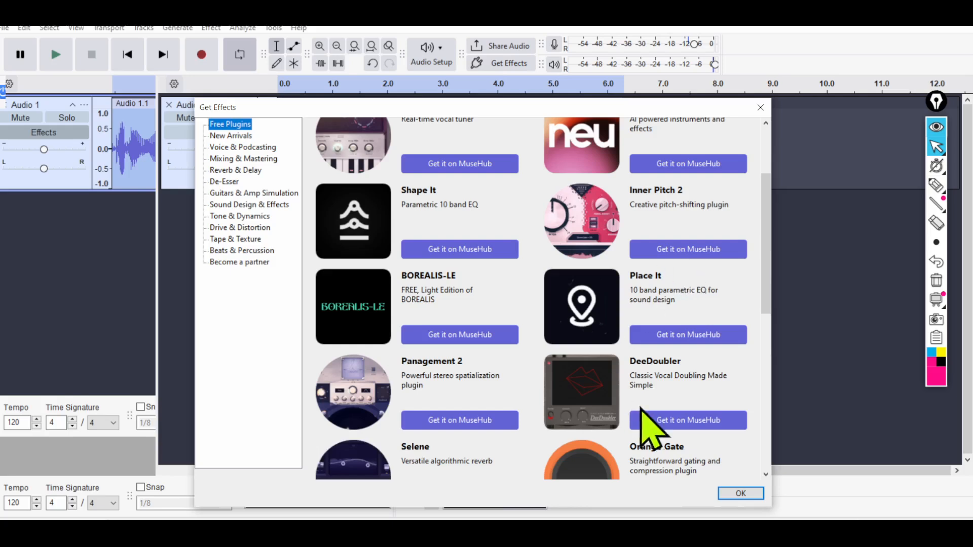
Browse the De-Esser, Reverb & Delay, Voice & Podcasting and New Arrivals plugin categories.
left_click(223, 181)
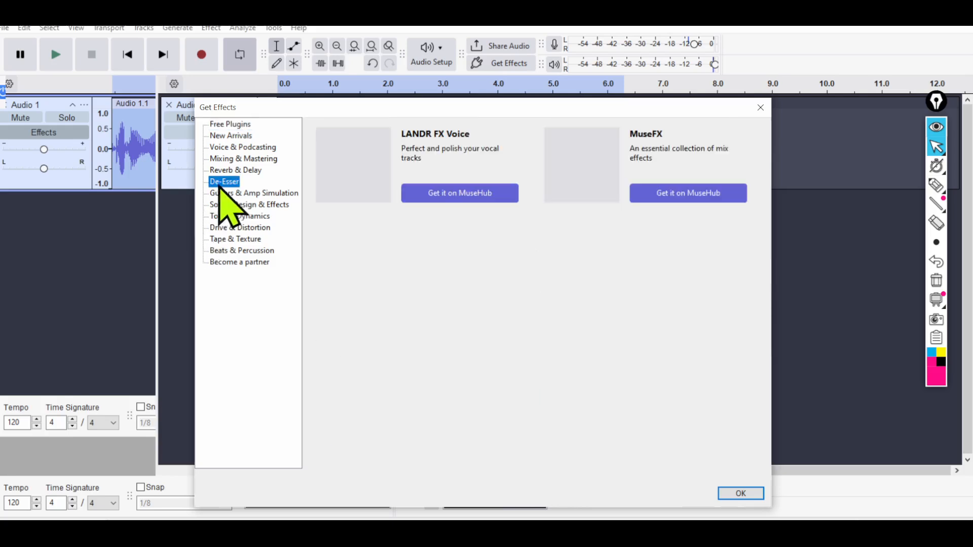
left_click(231, 170)
left_click(243, 147)
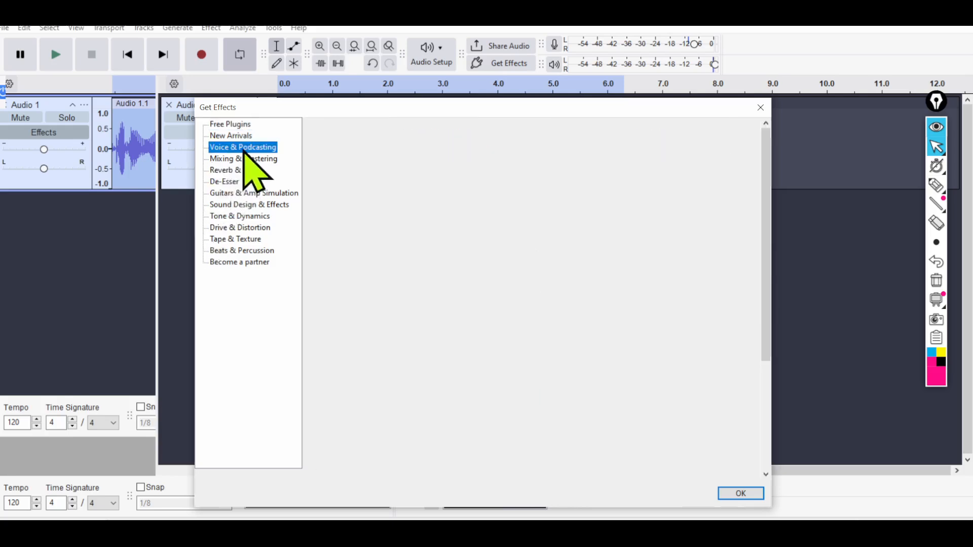
left_click(237, 136)
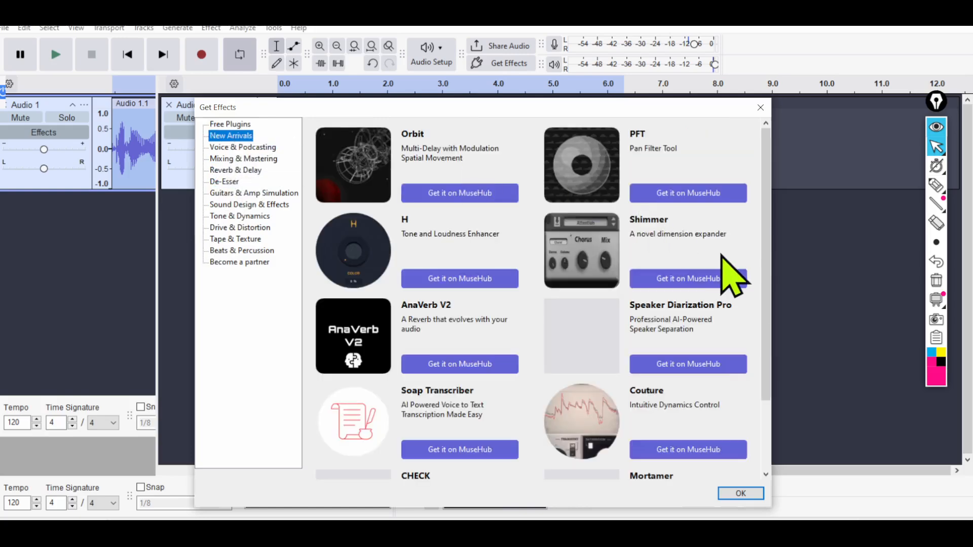
Open the Shimmer plugin's MuseHub page in the browser, dismiss the sign-in prompt, deny cookies and return to Audacity after viewing it.
left_click(684, 281)
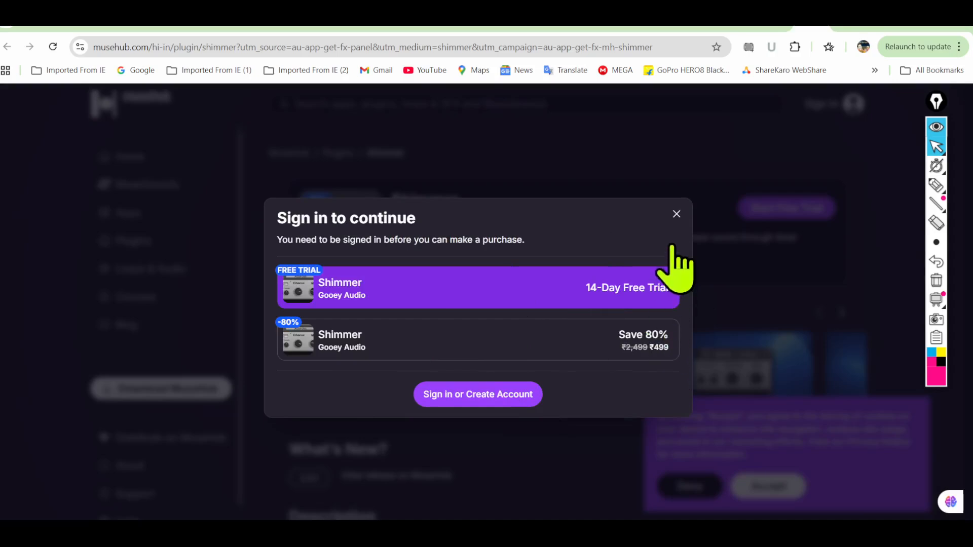
left_click(676, 215)
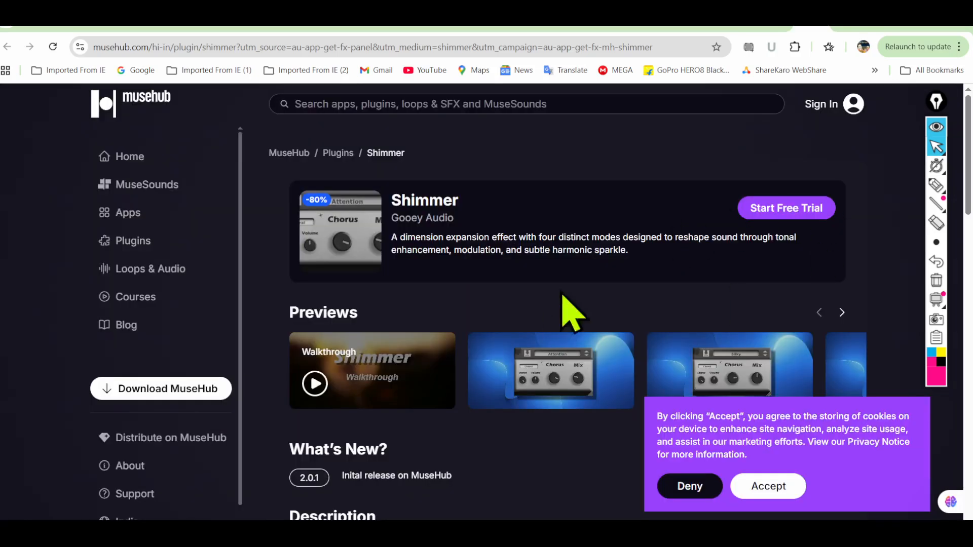
left_click(690, 490)
scroll(304, 350, "down", 6)
scroll(304, 350, "up", 6)
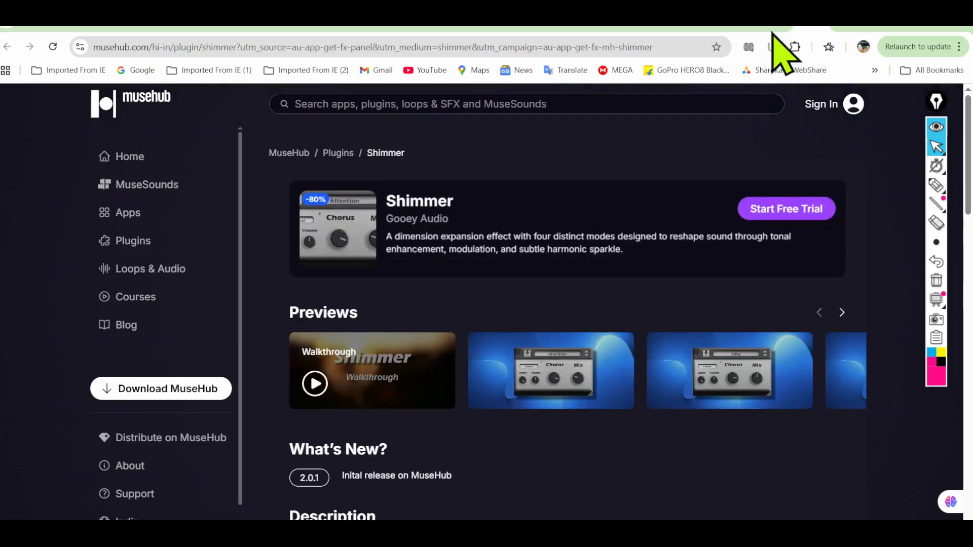
left_click(826, 18)
left_click(892, 17)
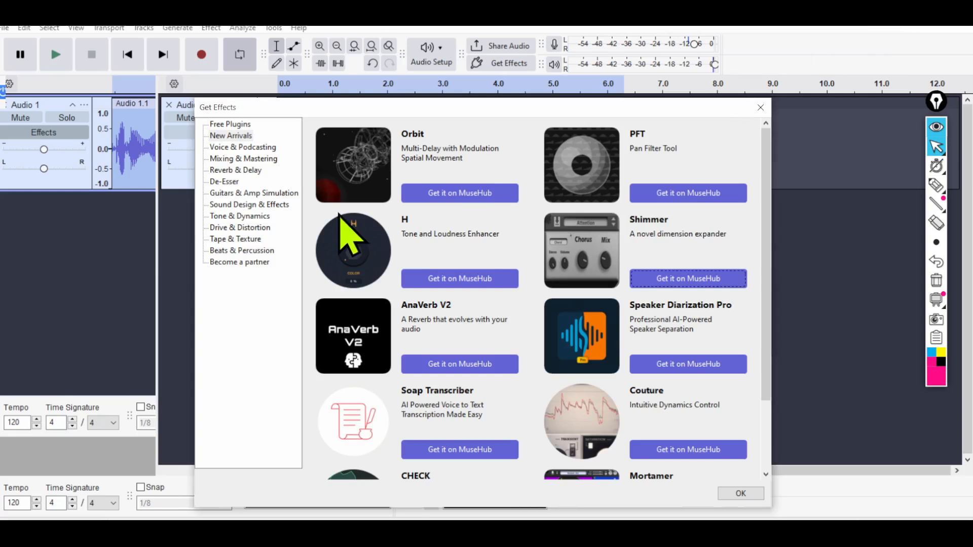
Close the Get Effects catalogue and place the edit cursor in the first clip at about 1.834 s.
left_click(761, 108)
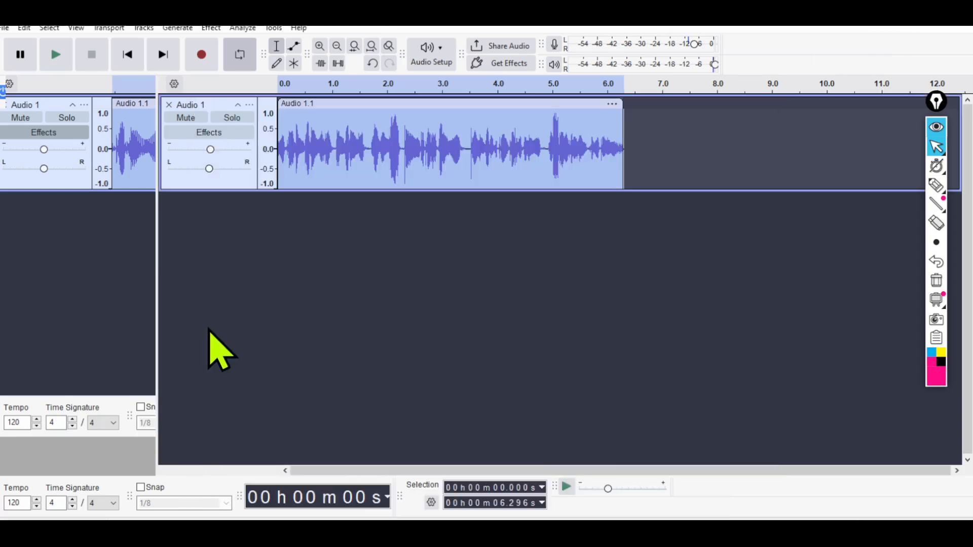
left_click(56, 136)
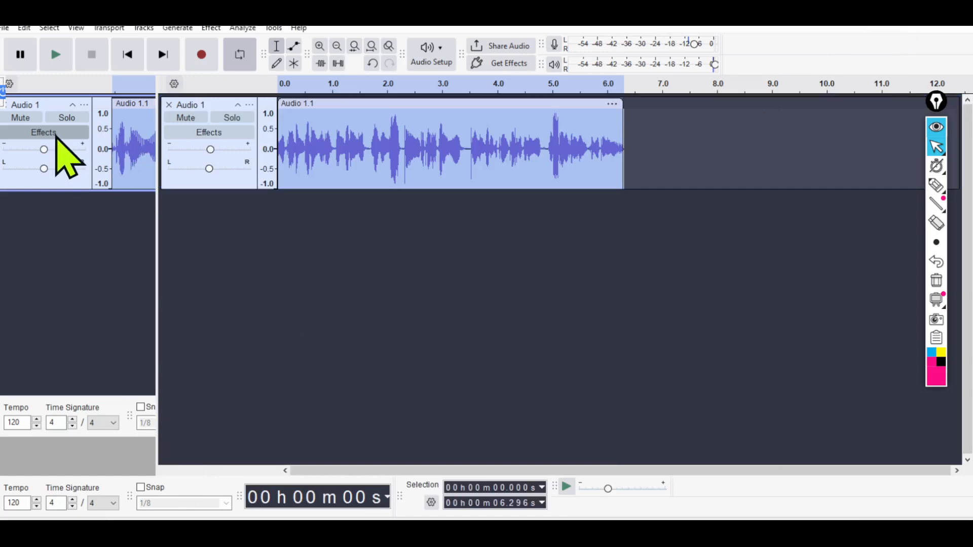
left_click(330, 127)
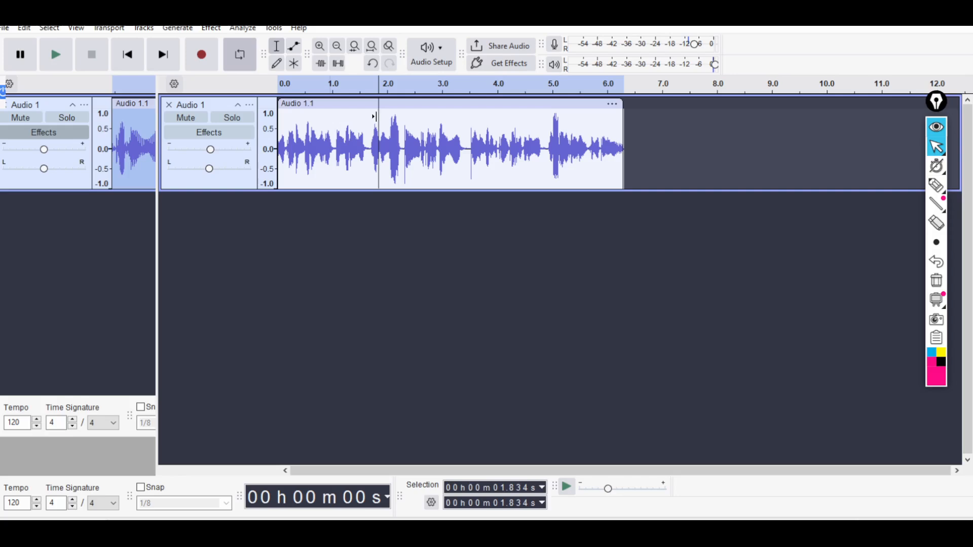
Start an audio export of the project to the computer.
left_click(4, 29)
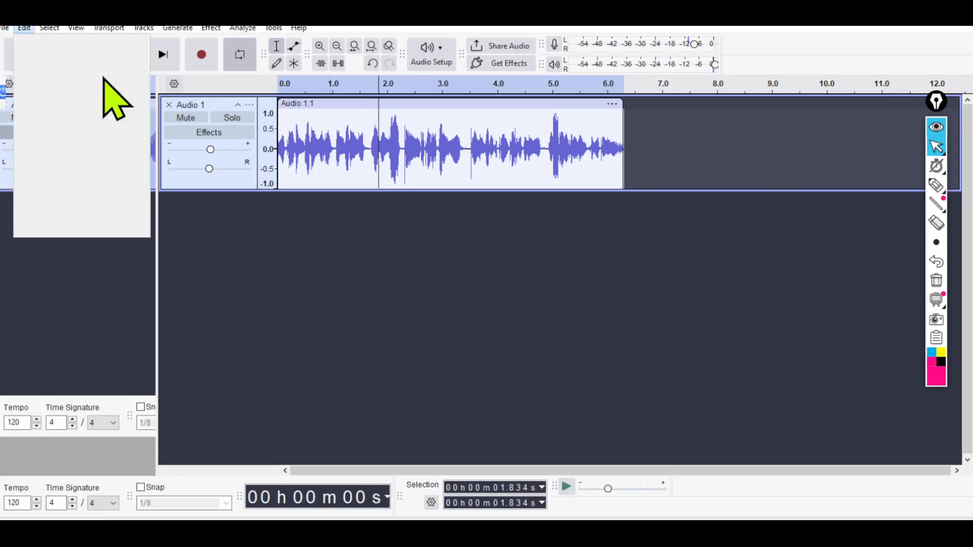
mouse_move(5, 30)
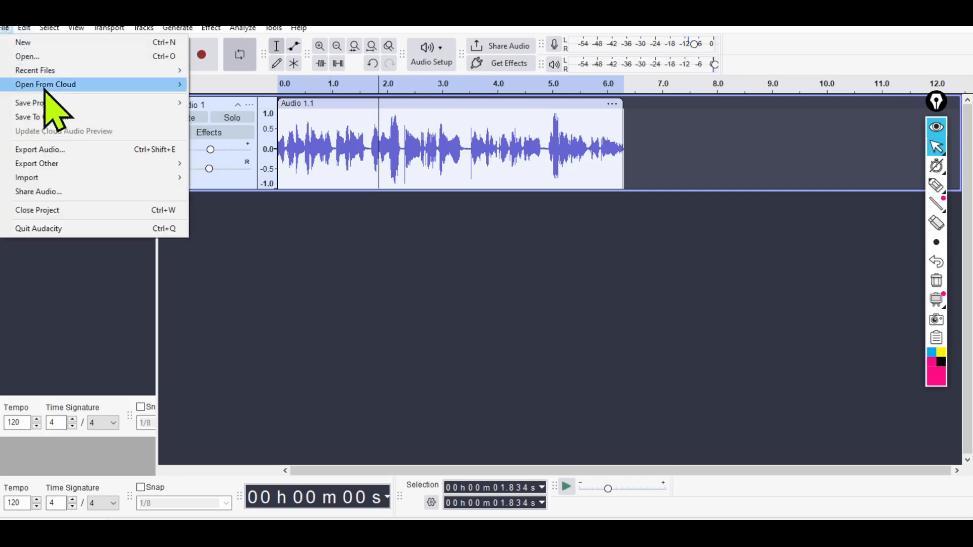
left_click(77, 151)
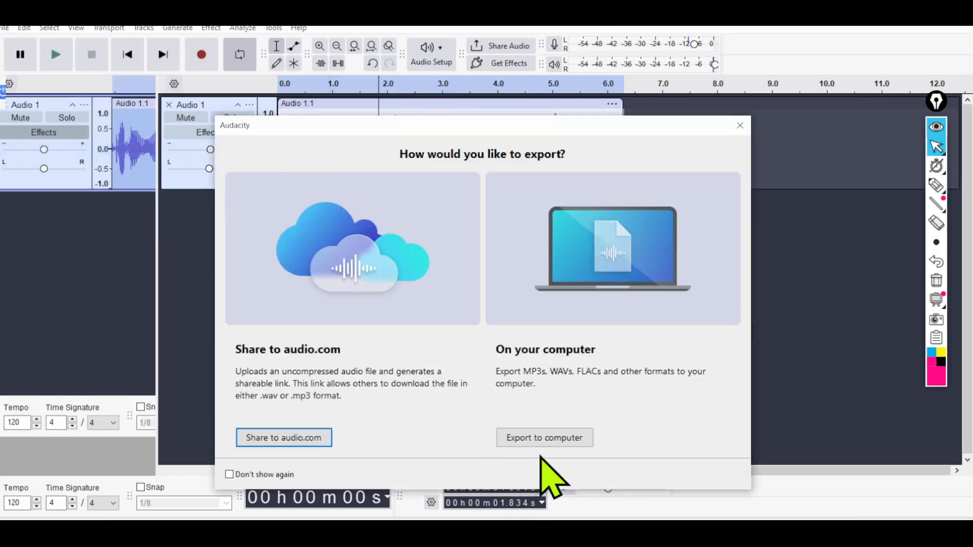
left_click(536, 438)
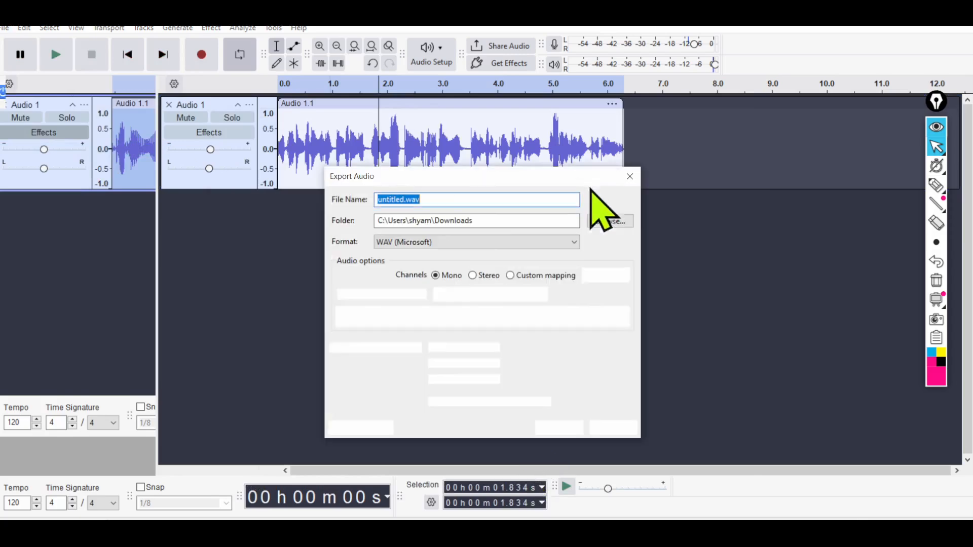
Review the export file name, folder and format choices, keep WAV (Microsoft), and set the channels to Stereo.
left_click(427, 199)
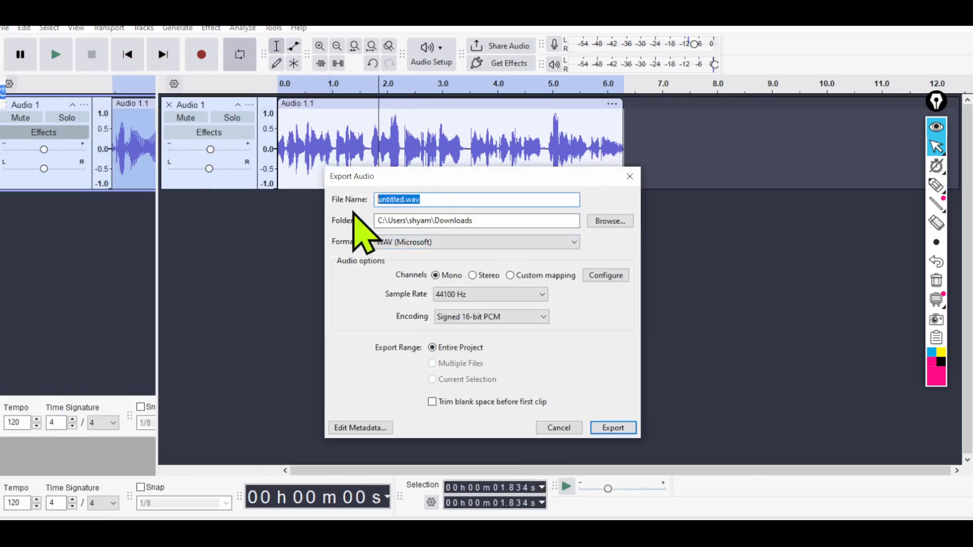
left_click_drag(484, 220, 336, 226)
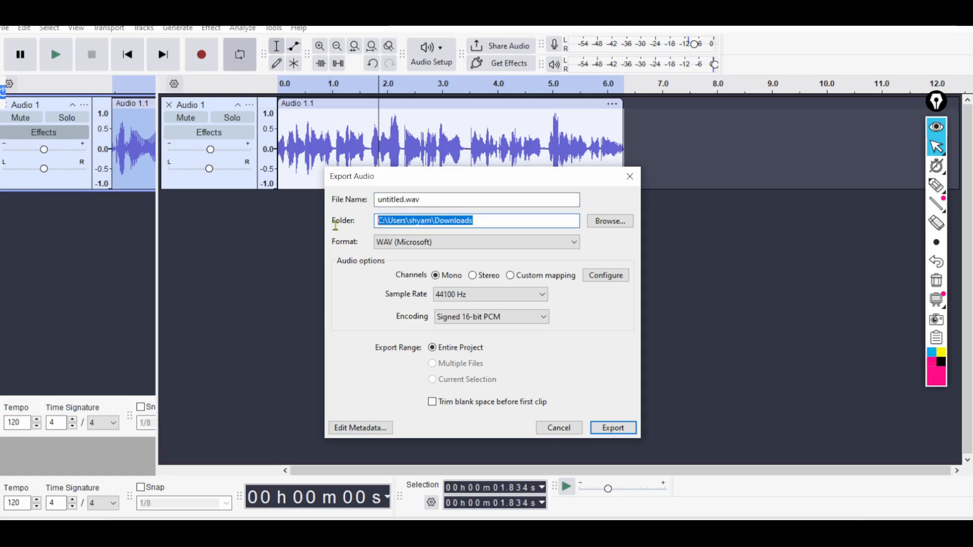
left_click(447, 247)
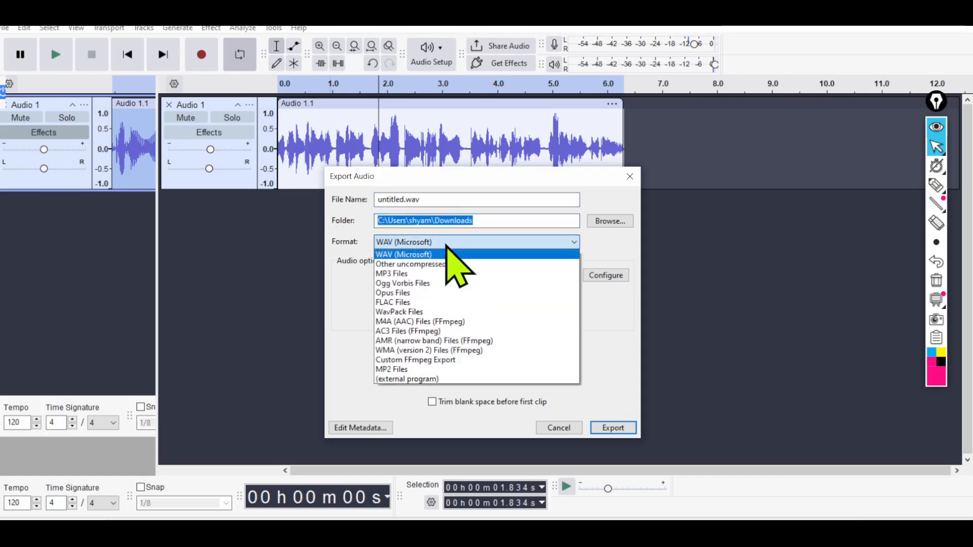
left_click(447, 246)
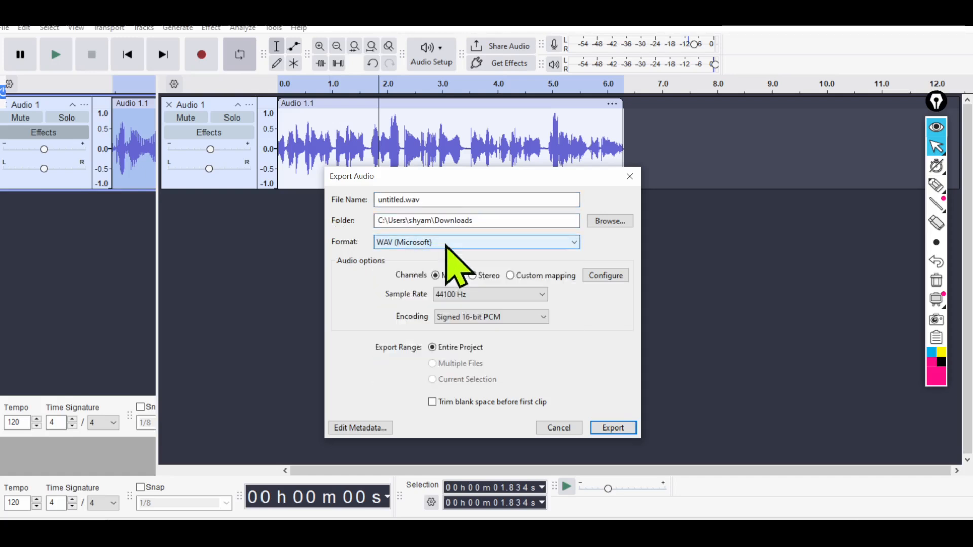
left_click(486, 276)
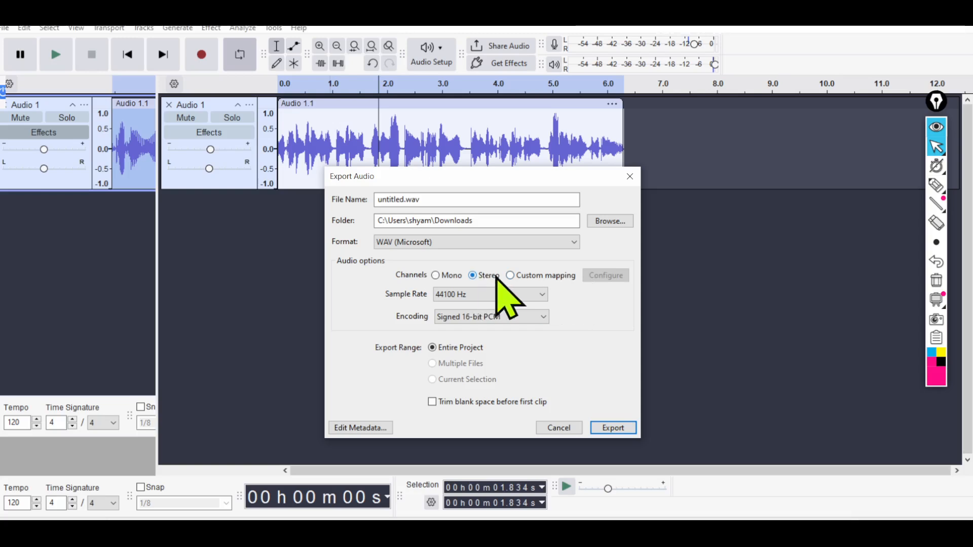
Try Custom mapping for the export channels and settle on Mono.
left_click(513, 275)
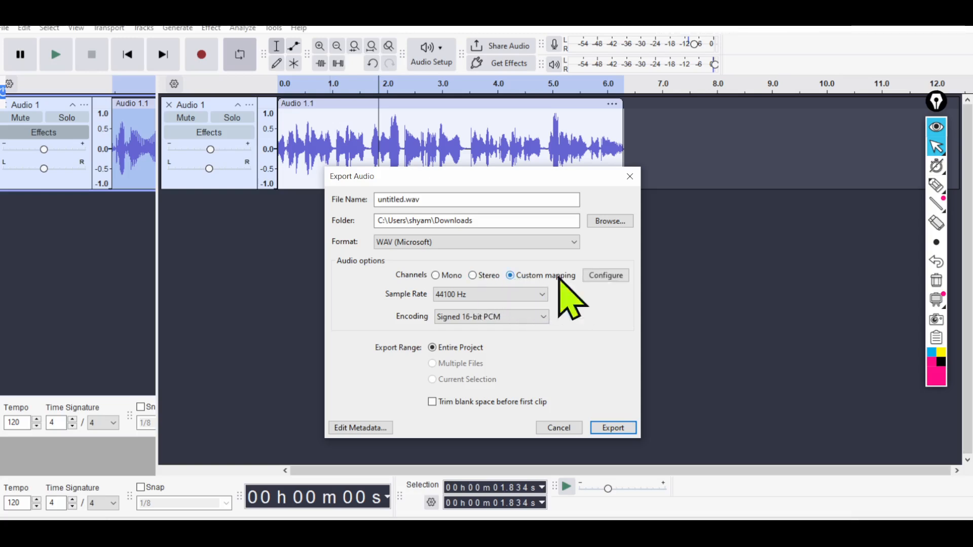
left_click(437, 276)
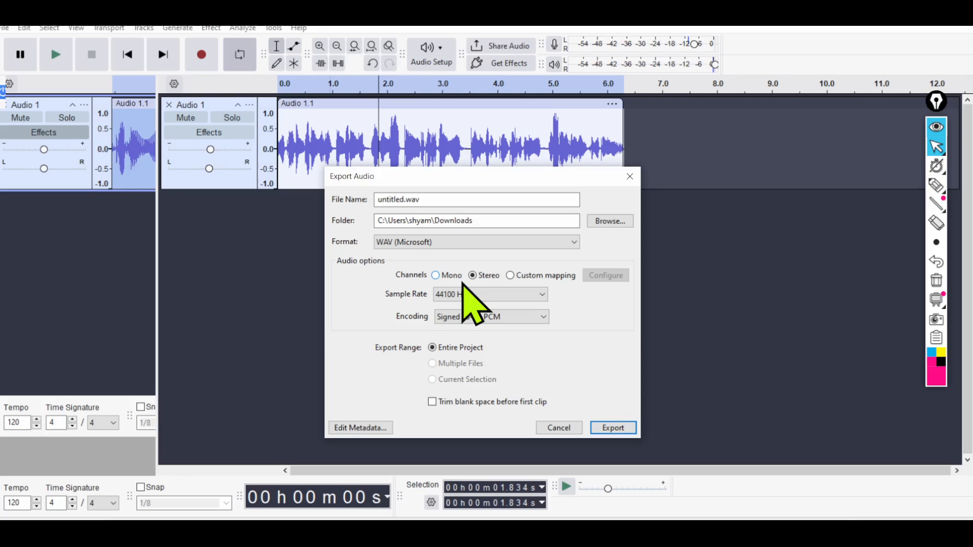
left_click(436, 275)
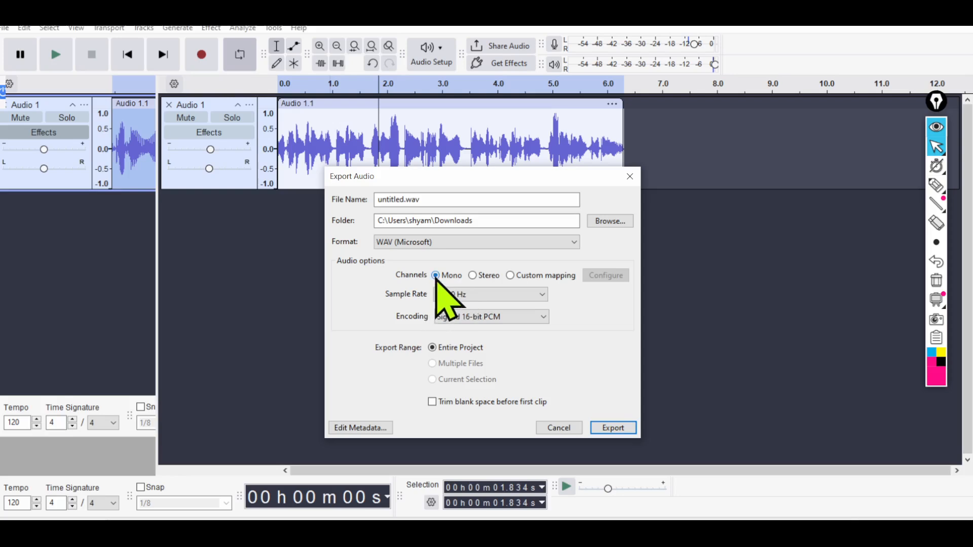
Review the available sample rates for the export and keep 44100 Hz.
left_click(508, 298)
left_click(508, 298)
left_click(507, 295)
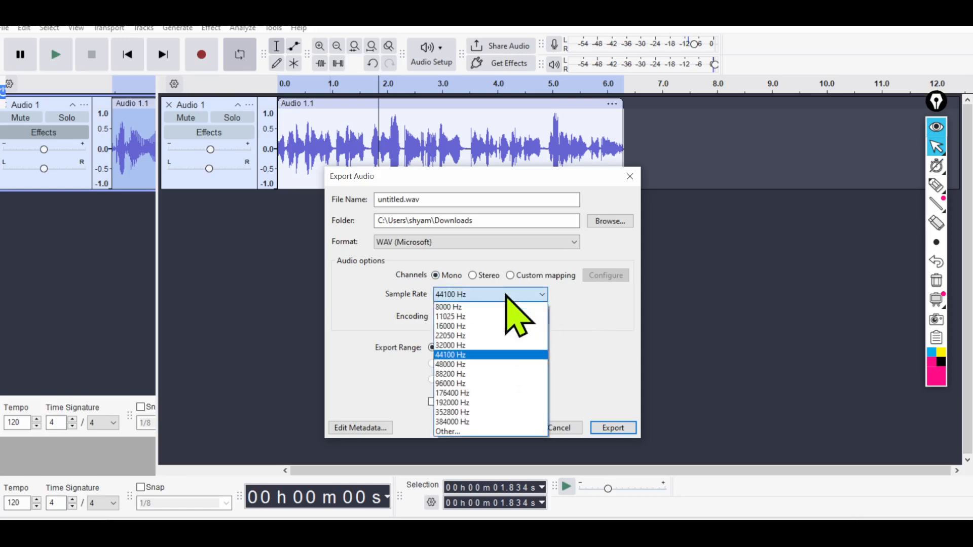
left_click(507, 296)
left_click(512, 299)
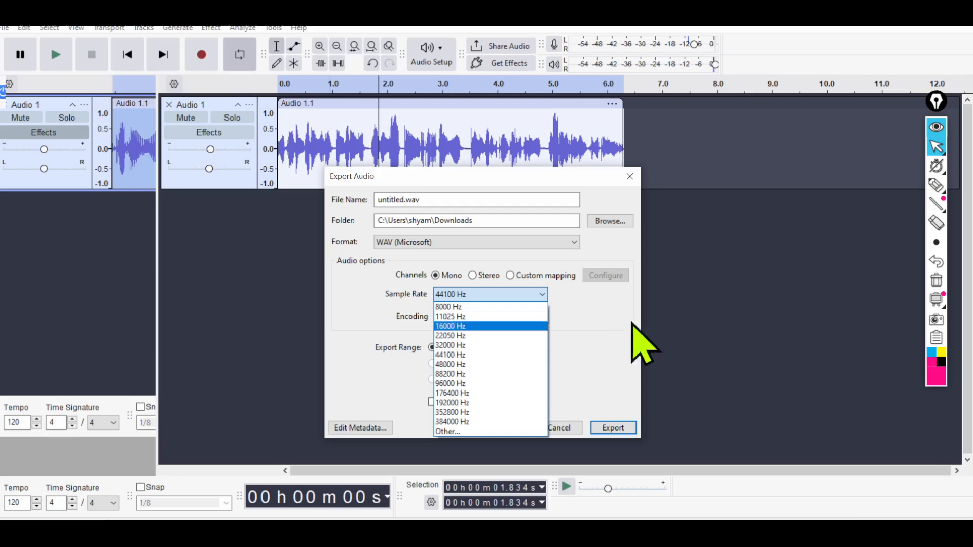
left_click(597, 325)
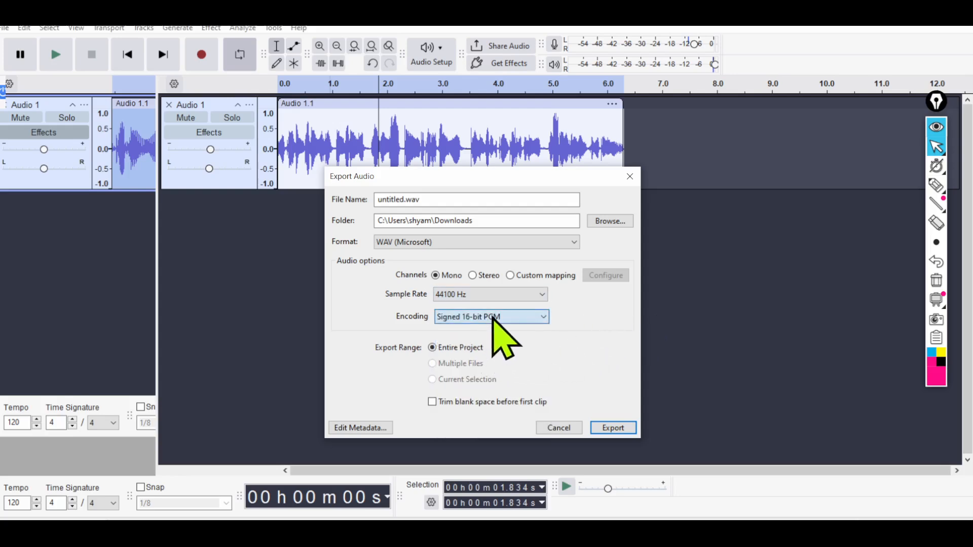
Check the encoding setting, keep Signed 16-bit PCM, and export the entire project as untitled.wav to the Downloads folder.
left_click(492, 316)
left_click(574, 340)
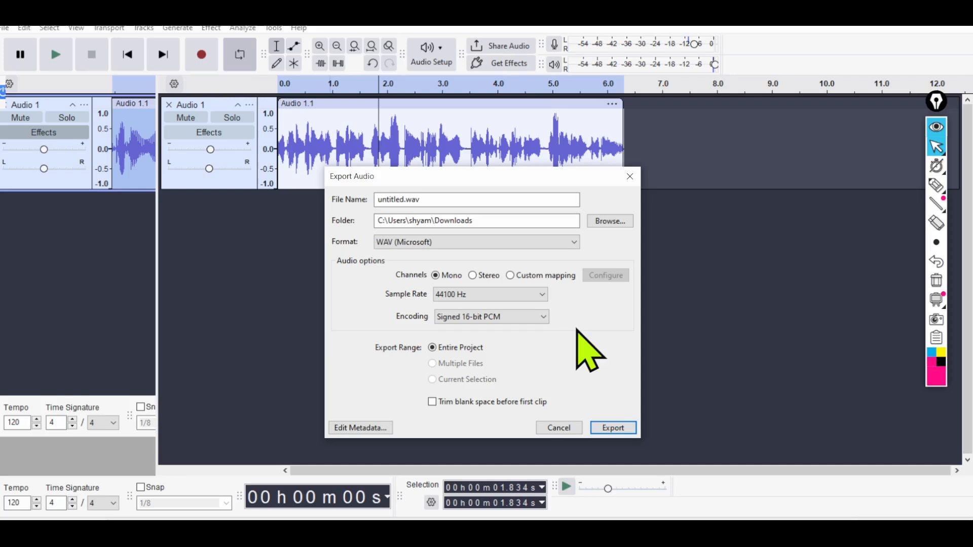
left_click(613, 429)
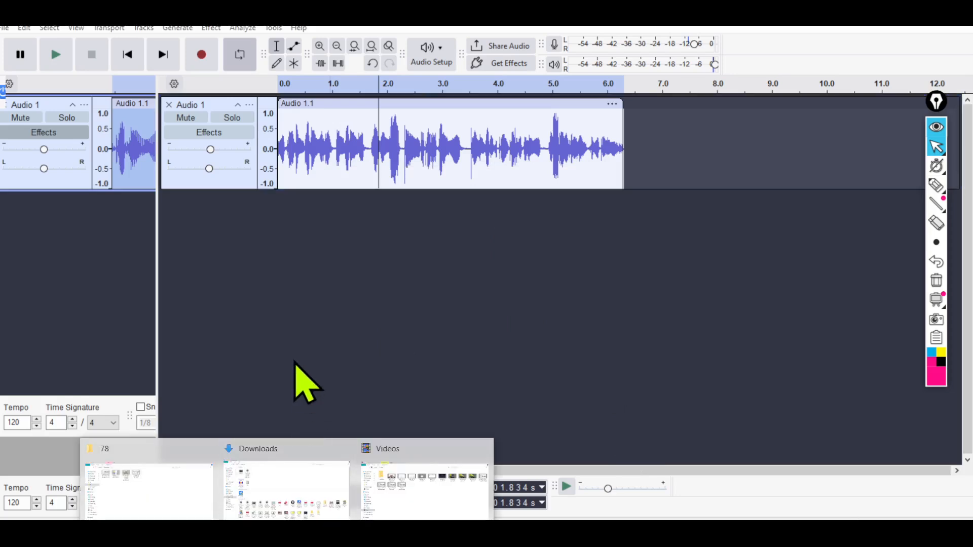
Switch to the Downloads folder in File Explorer and open the exported untitled audio file in the media player.
left_click(304, 504)
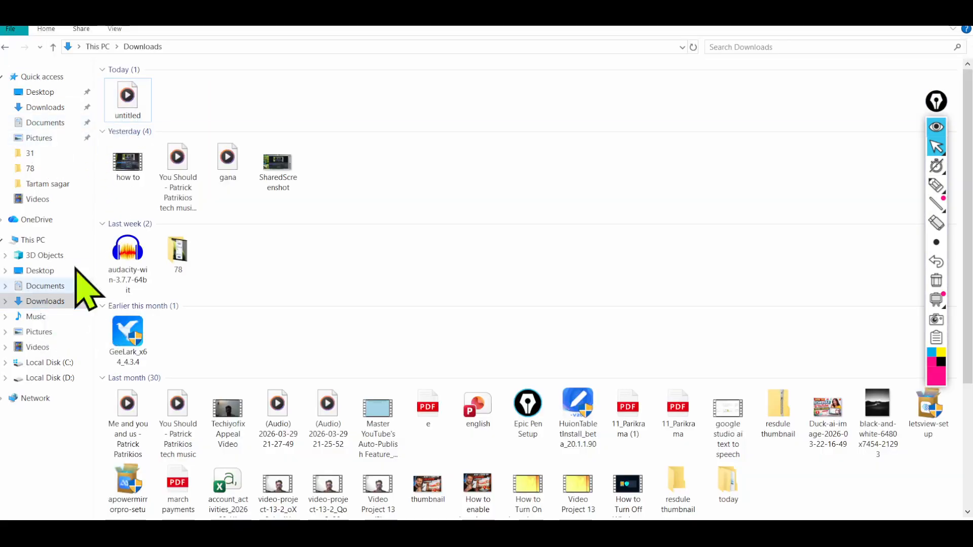
double_click(141, 102)
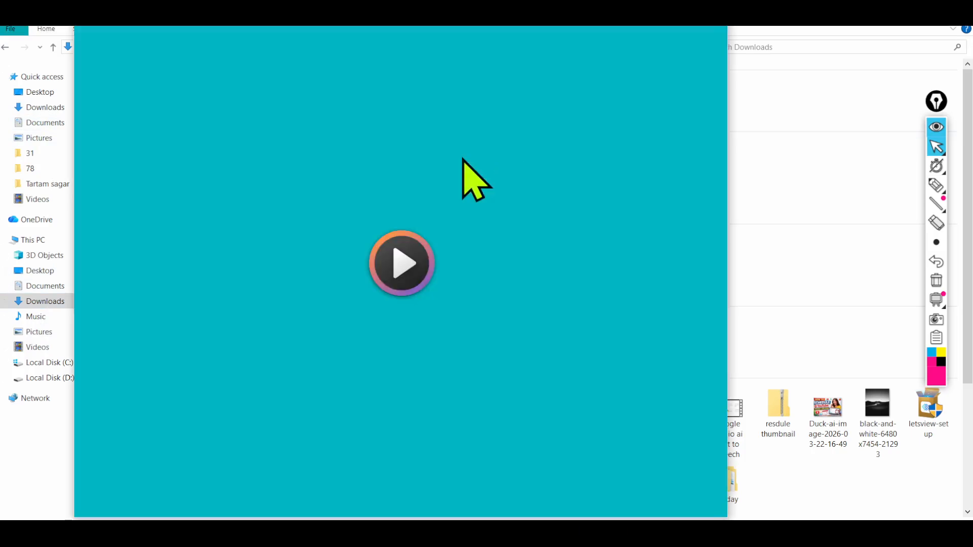